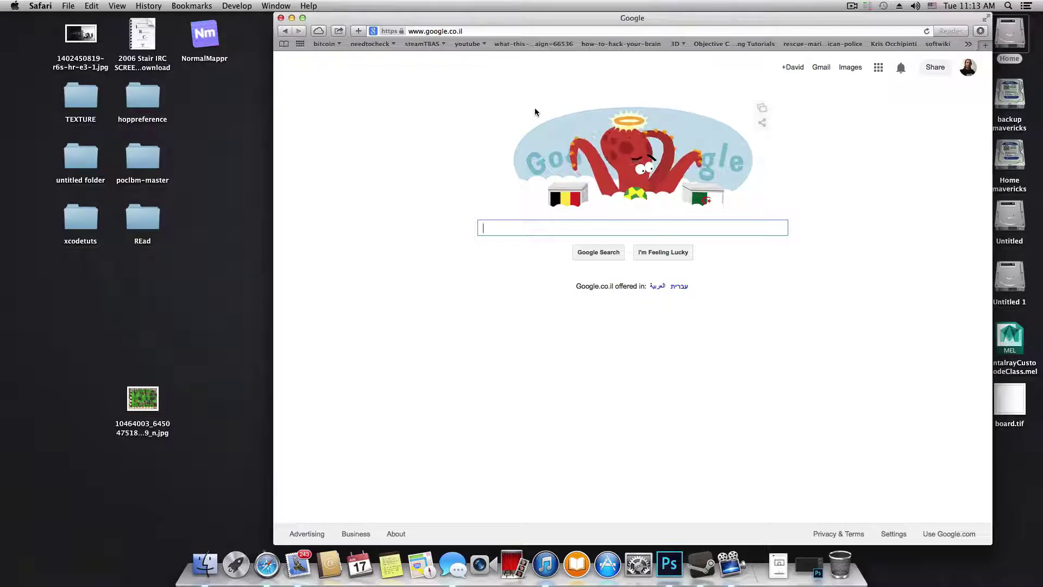
Check the Home drive's capacity and available space in its info window, and close the window.
right_click(1009, 34)
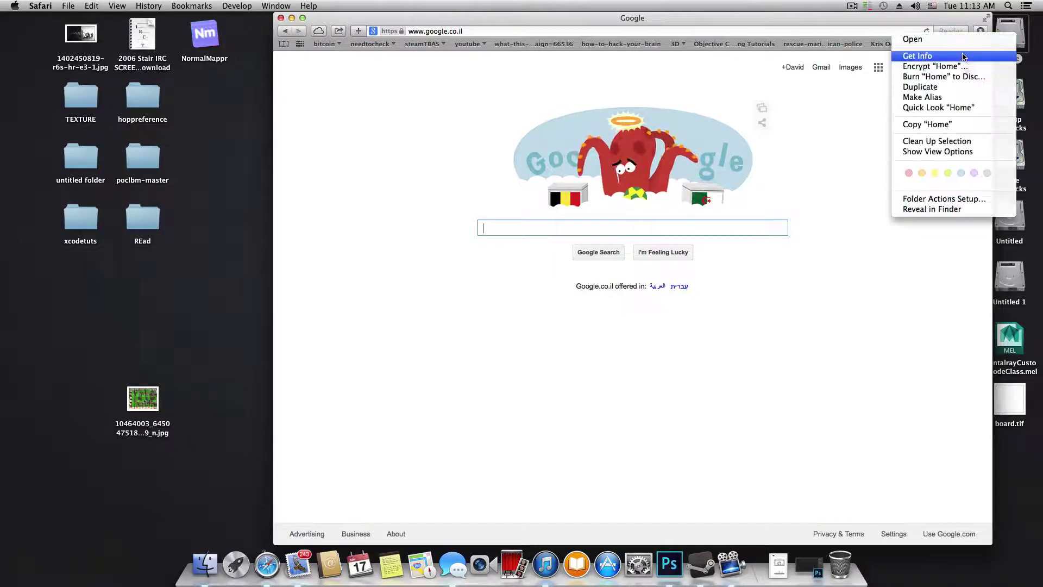
click(928, 55)
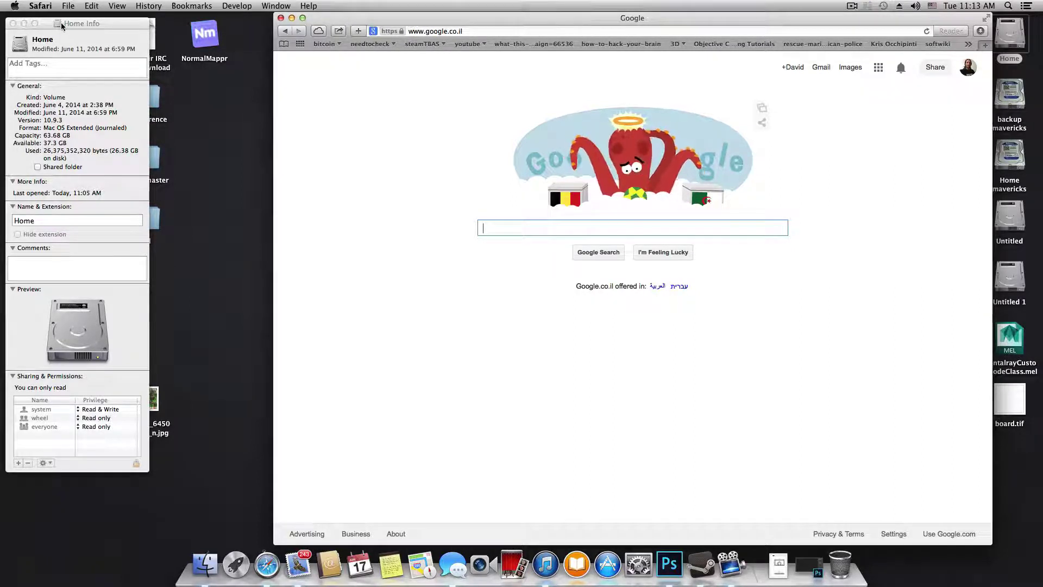
drag(62, 24, 101, 40)
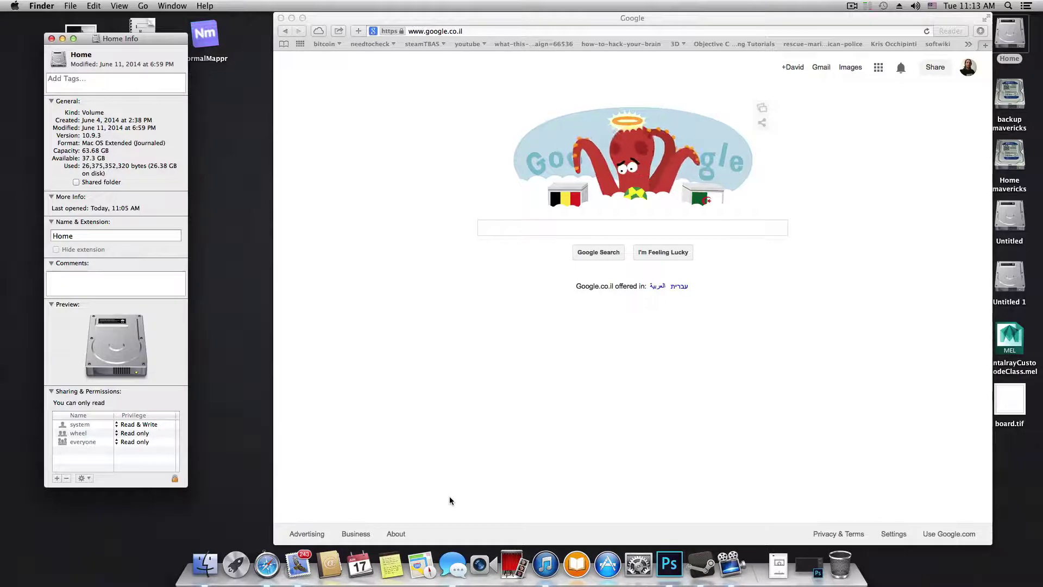
click(52, 39)
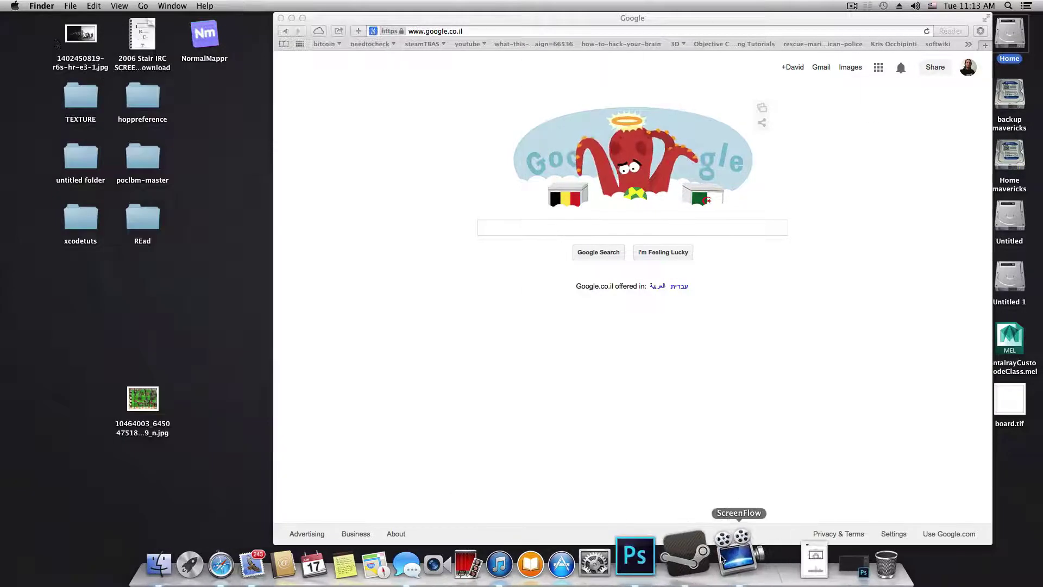
Switch to Photoshop and, in the Performance preferences, keep Home mavericks as the active scratch disk and confirm.
click(663, 554)
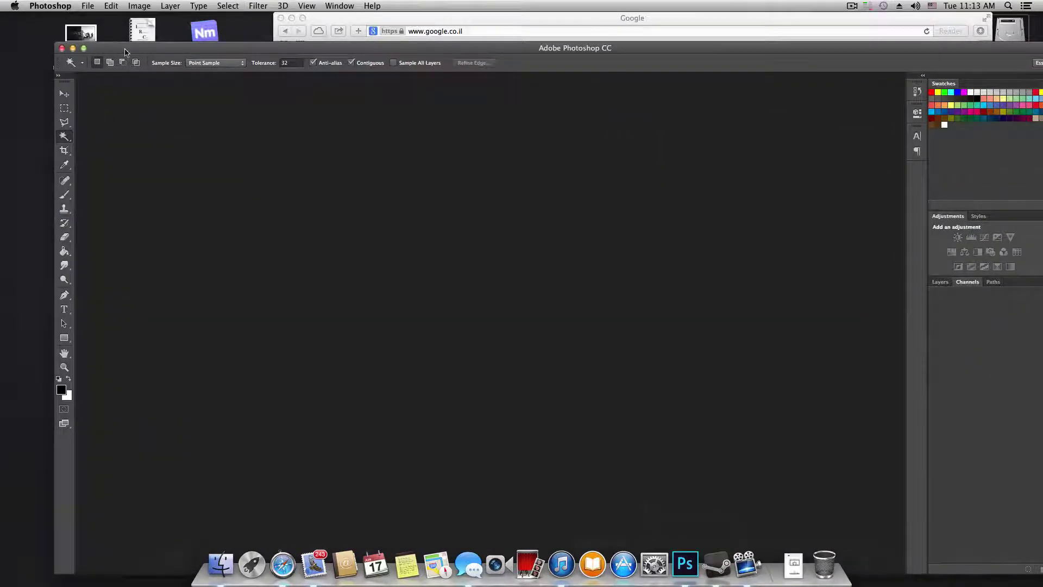
click(50, 6)
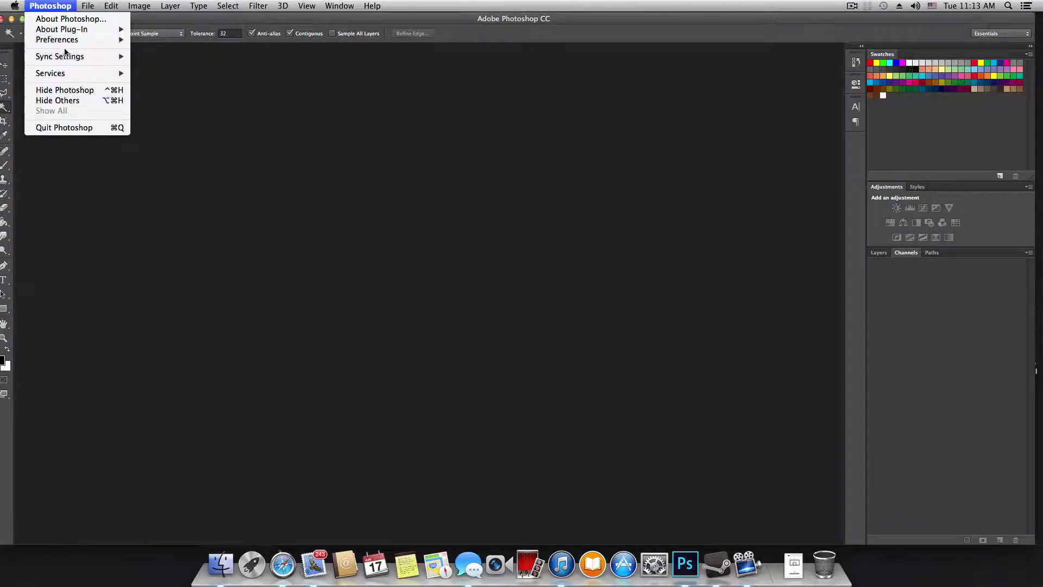
mouse_move(71, 42)
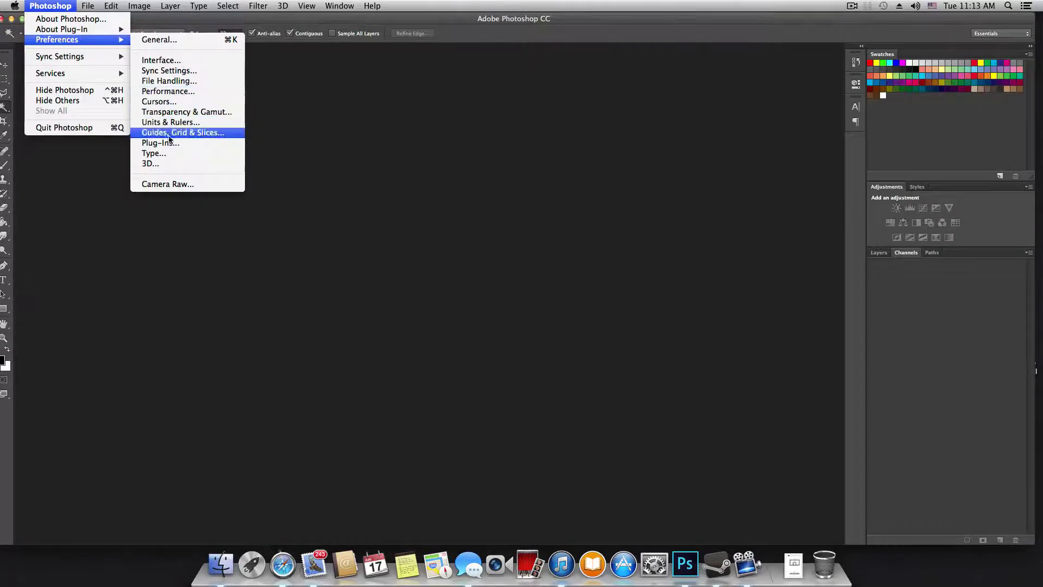
click(171, 39)
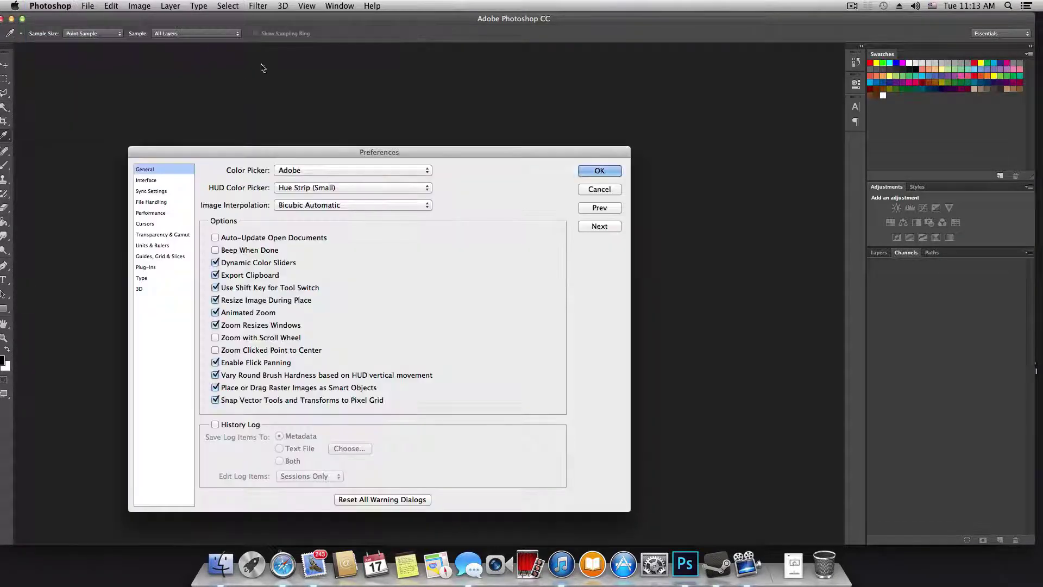
click(151, 212)
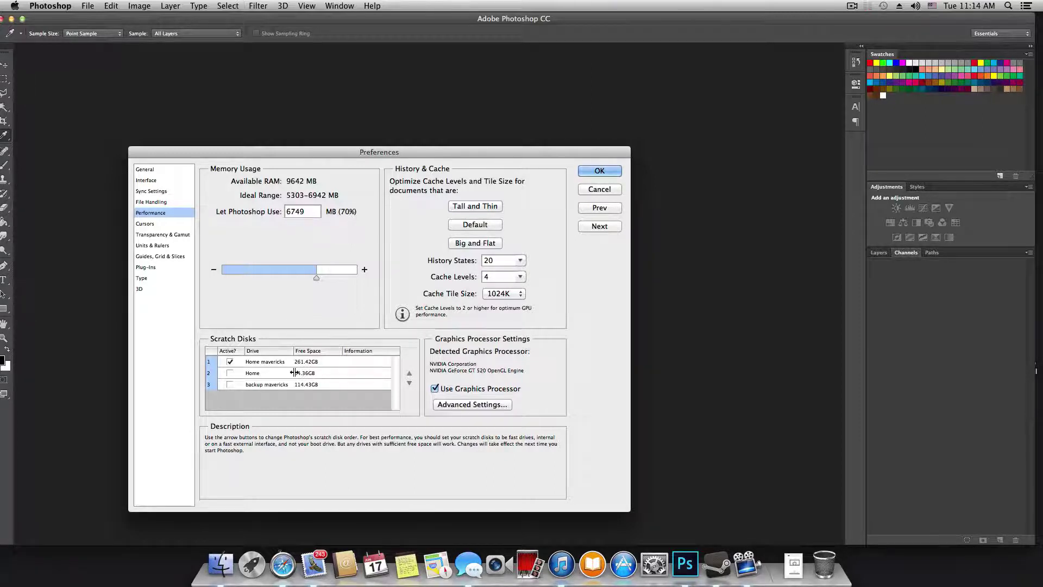
click(230, 362)
click(230, 362)
click(591, 172)
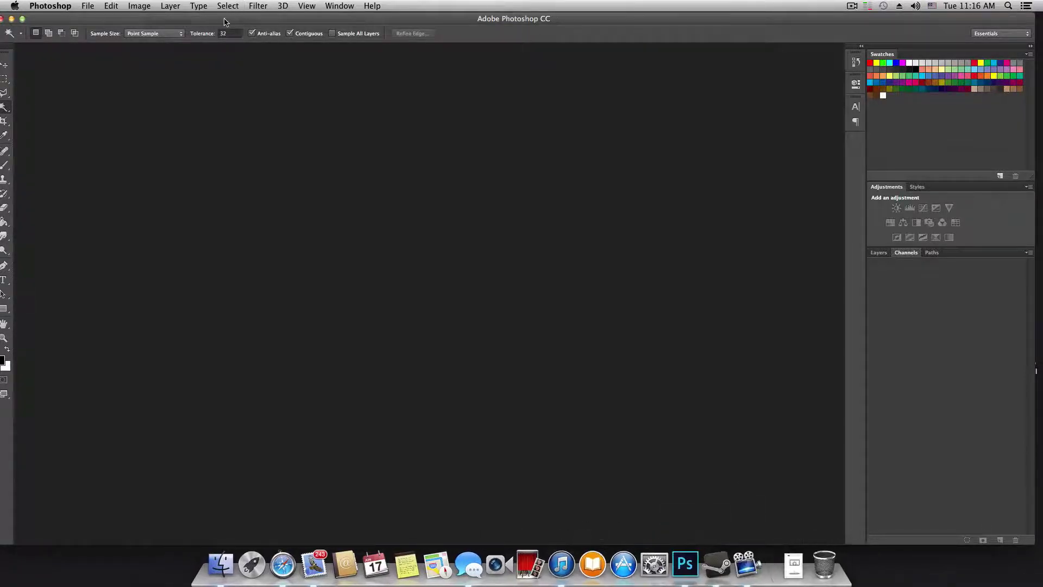
mouse_move(226, 21)
mouse_down()
mouse_move(359, 26)
mouse_move(312, 384)
mouse_move(254, 45)
mouse_move(231, 21)
mouse_up()
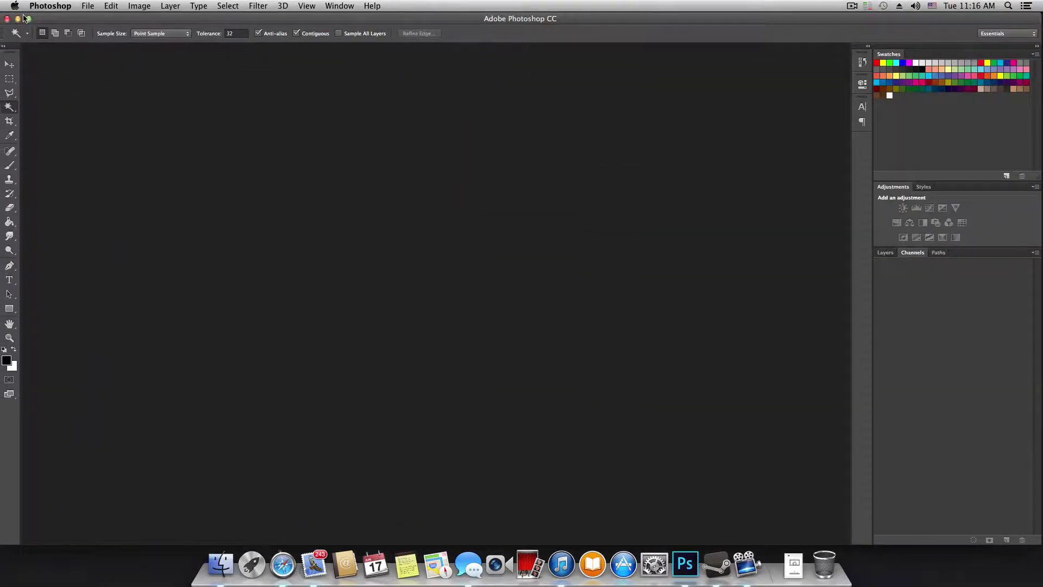
click(850, 6)
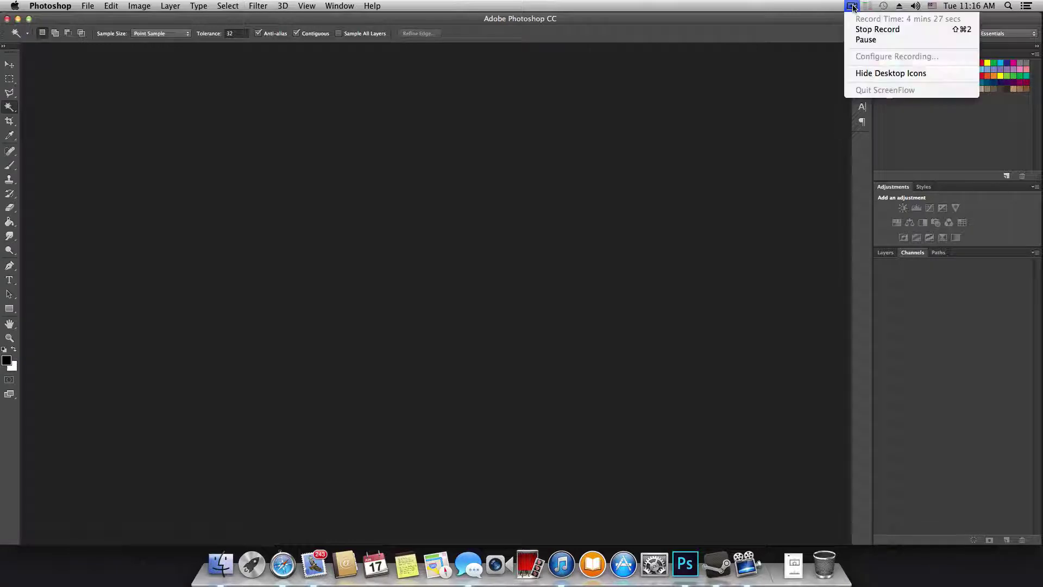
click(867, 40)
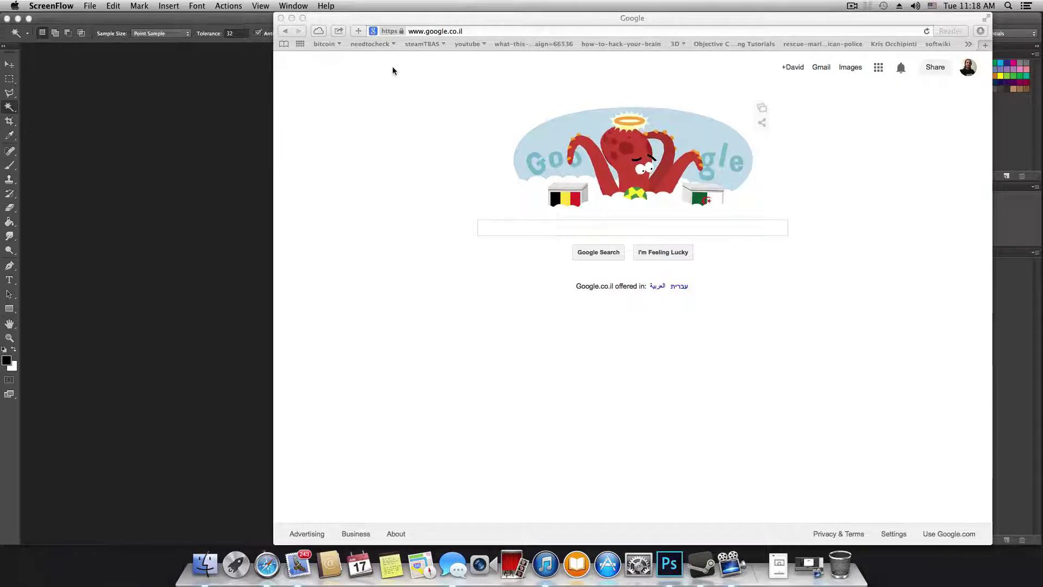
Open preview007.png from the Downloads folder and place the backboard drawing beside the browser window.
drag(401, 18, 253, 9)
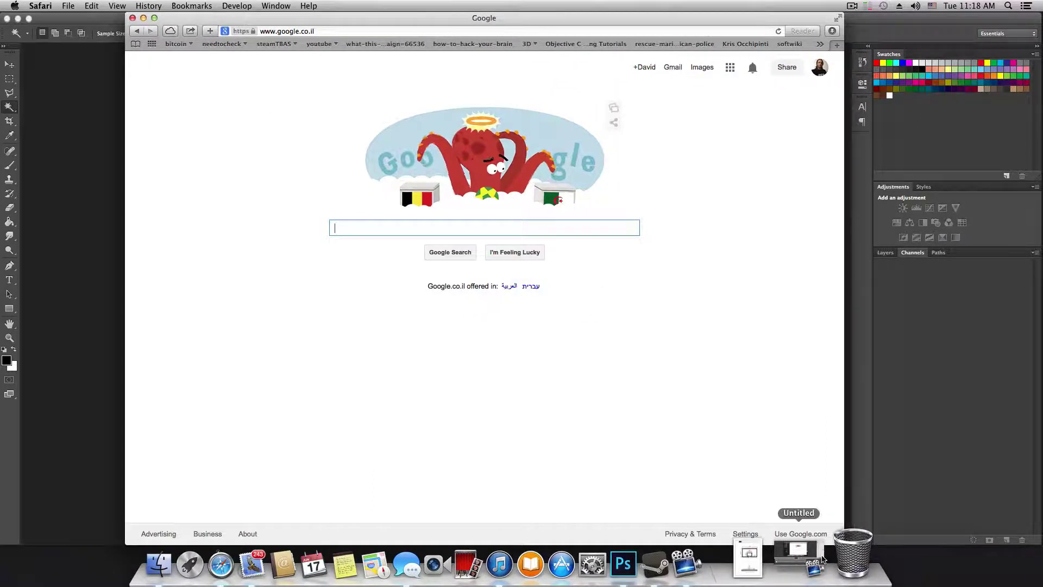
click(777, 557)
click(778, 557)
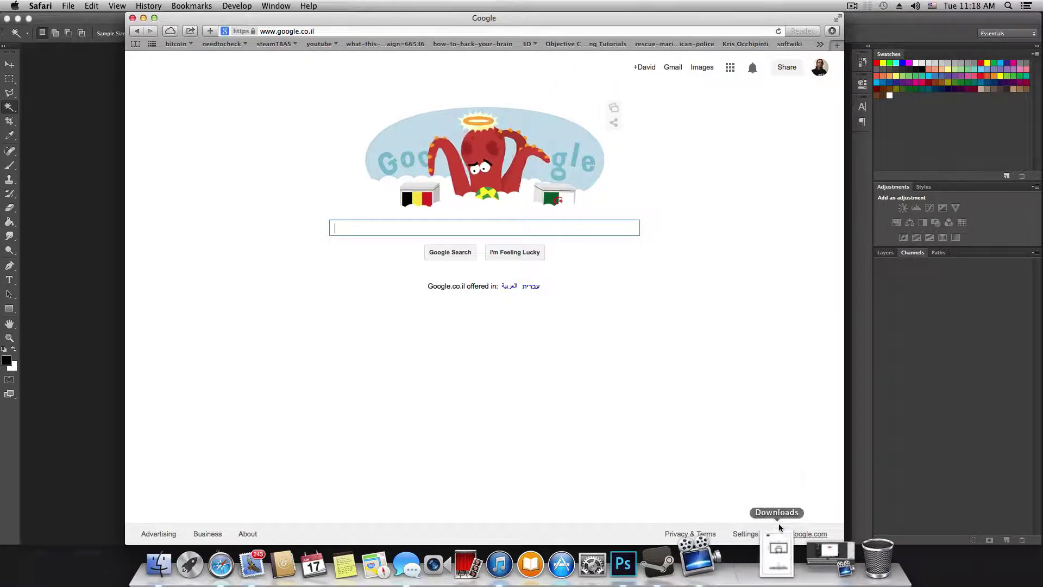
click(771, 560)
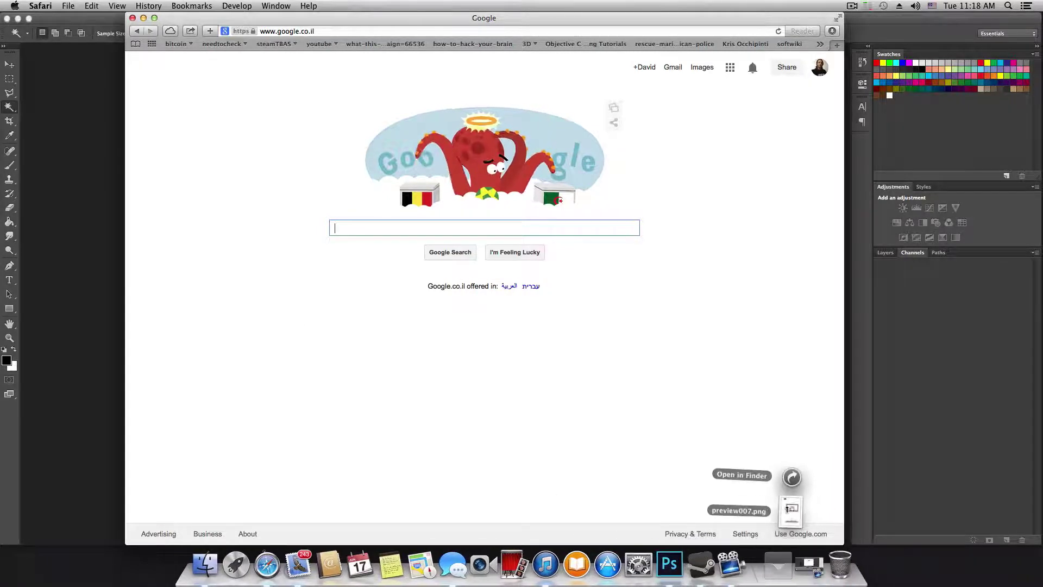
click(785, 510)
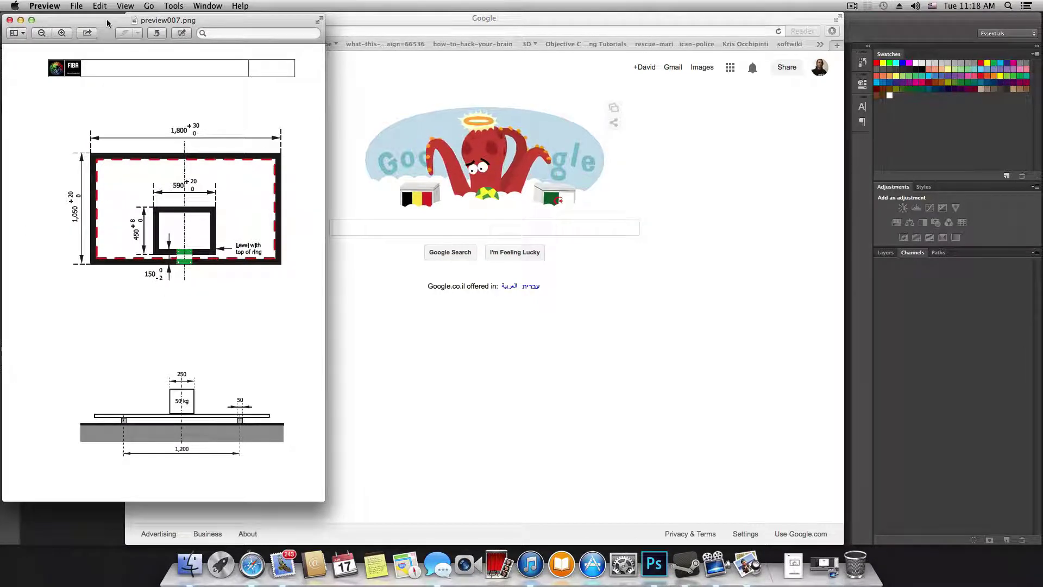
drag(93, 24, 151, 22)
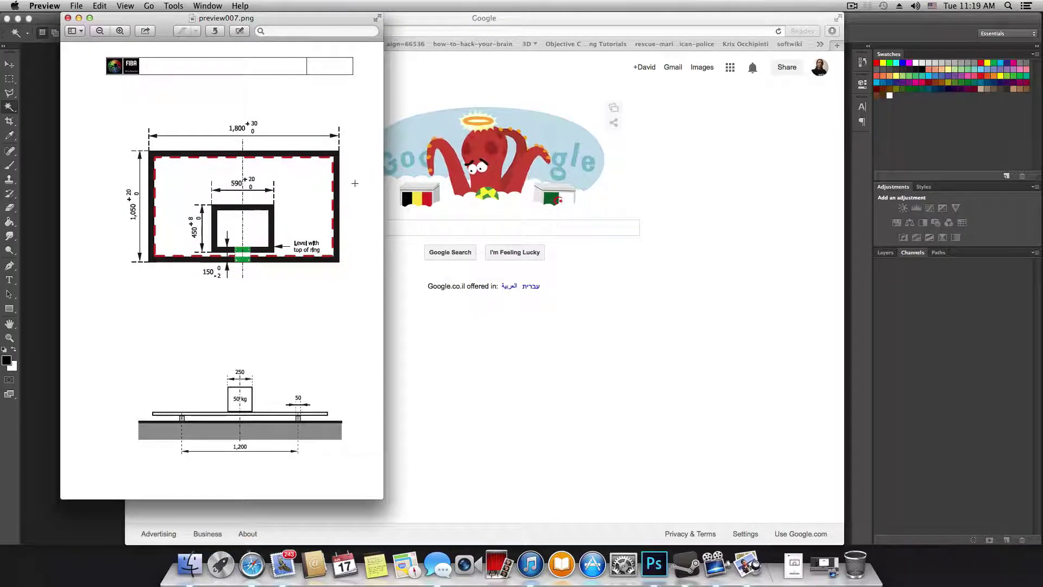
drag(214, 21, 164, 23)
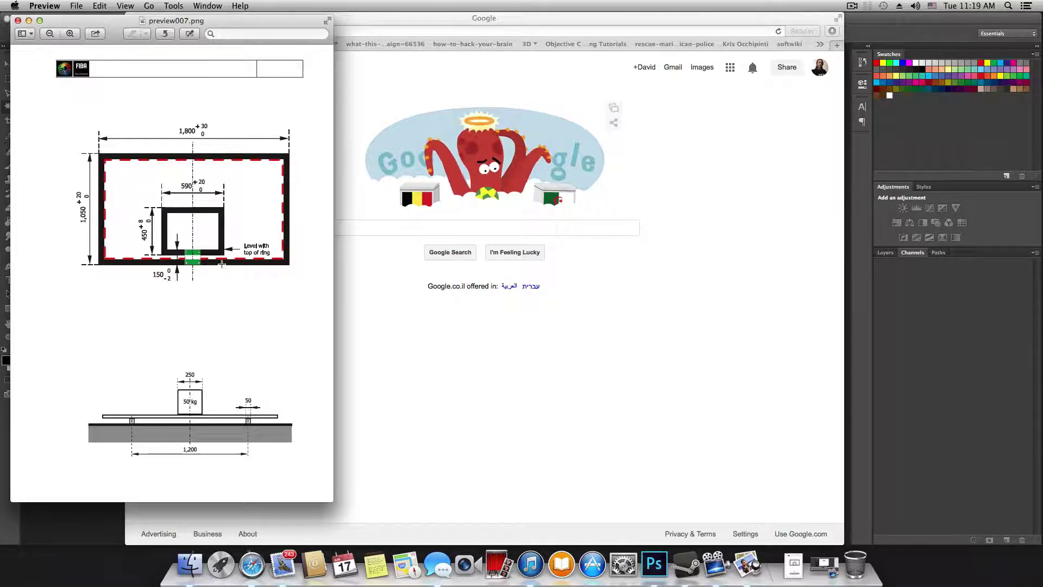
Search Google for "basketball board measurements" in the browser.
click(462, 228)
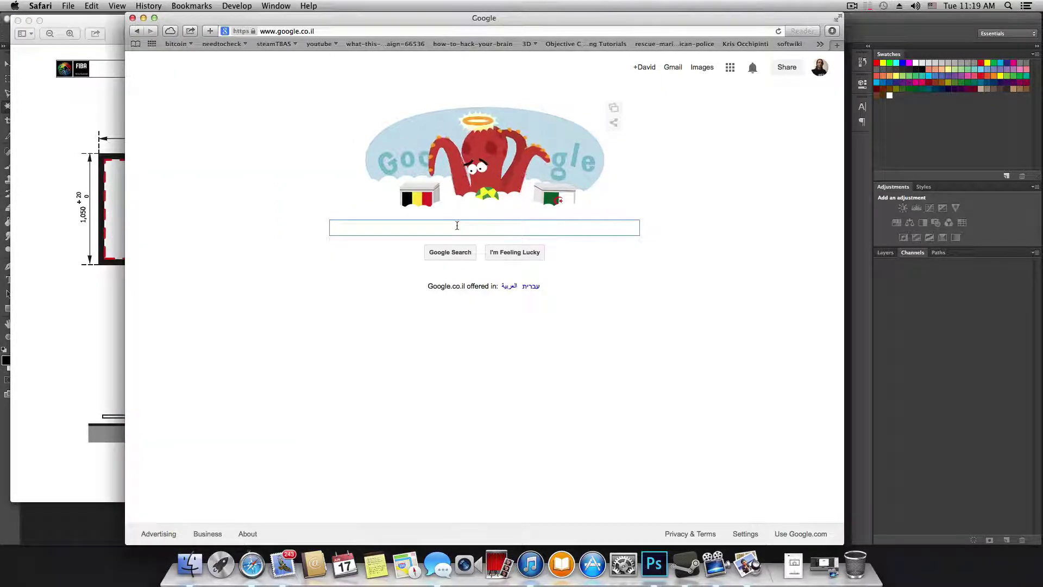
text(basketballl)
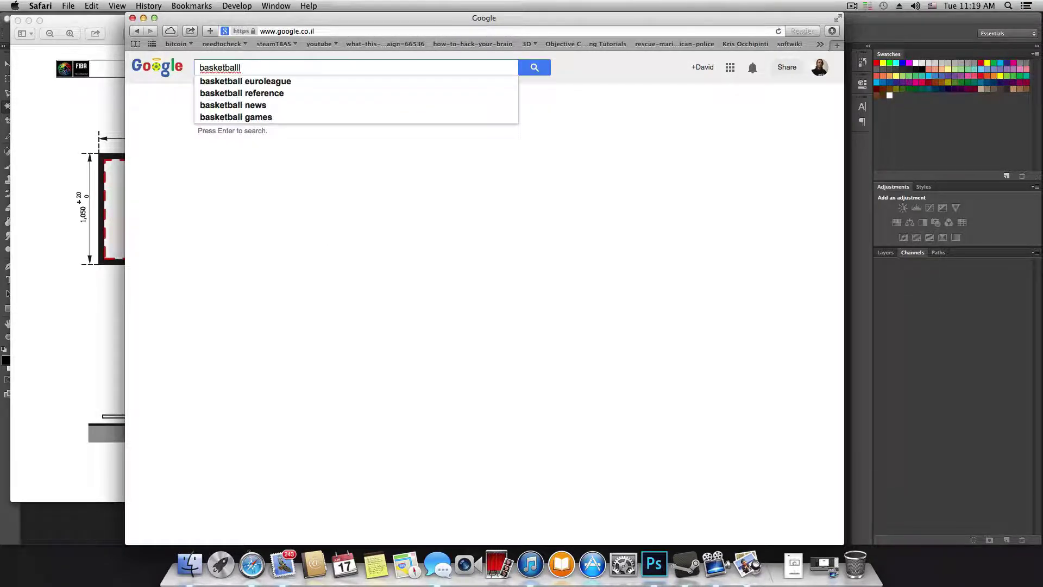
key(BackSpace)
key(BackSpace)
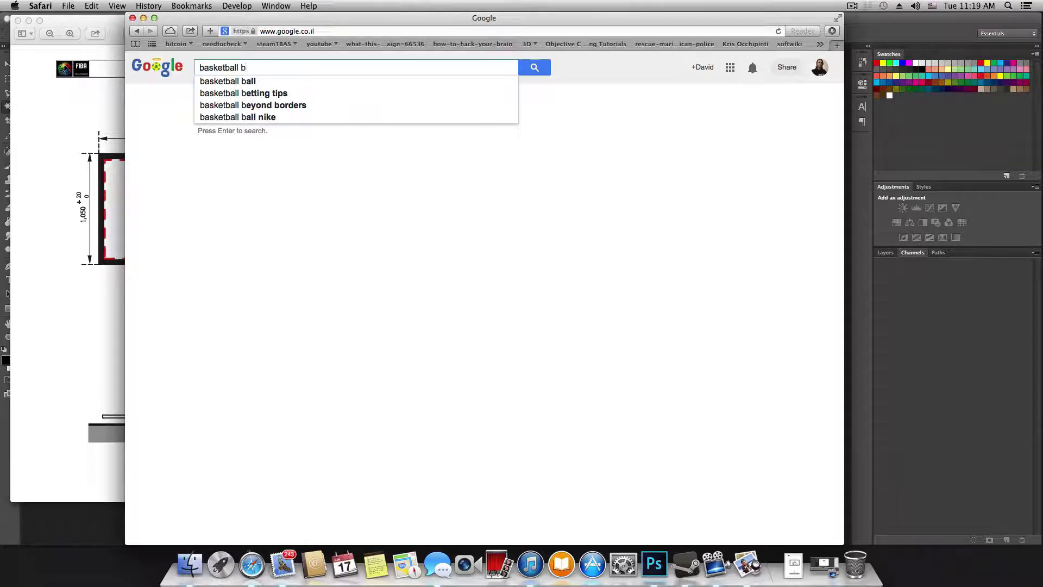
text(board )
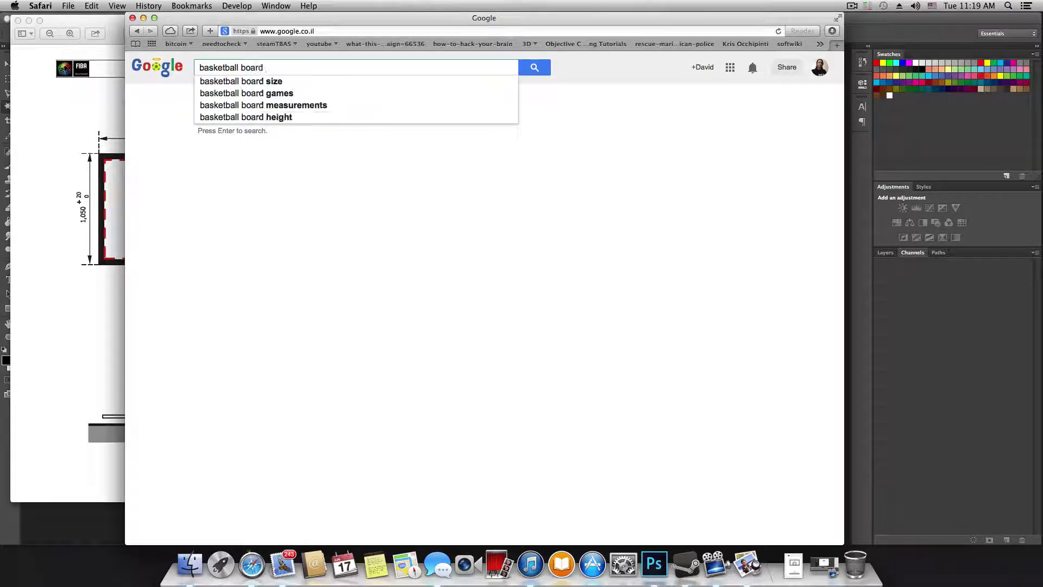
text(measurem)
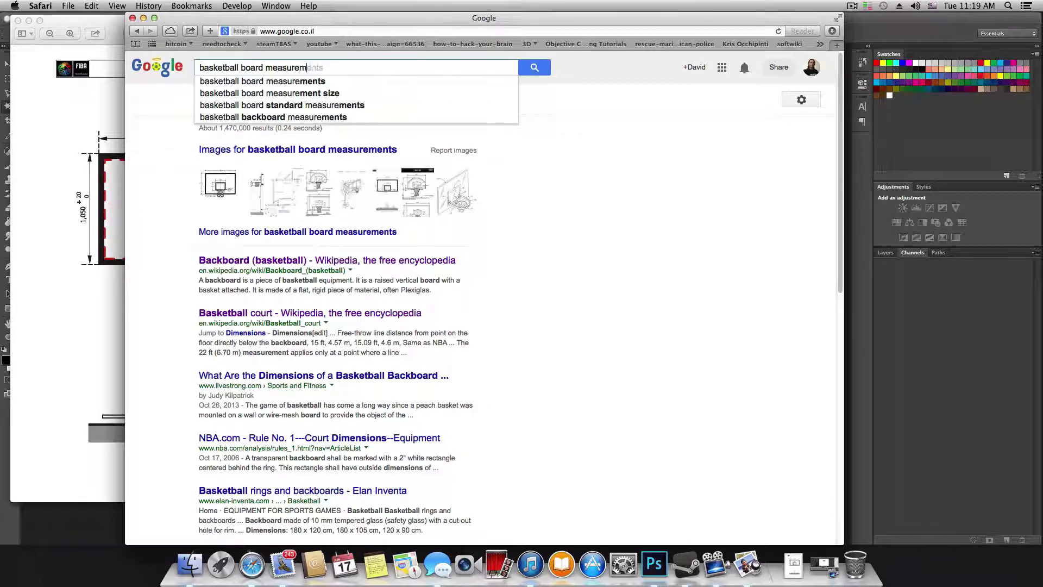
text(ent)
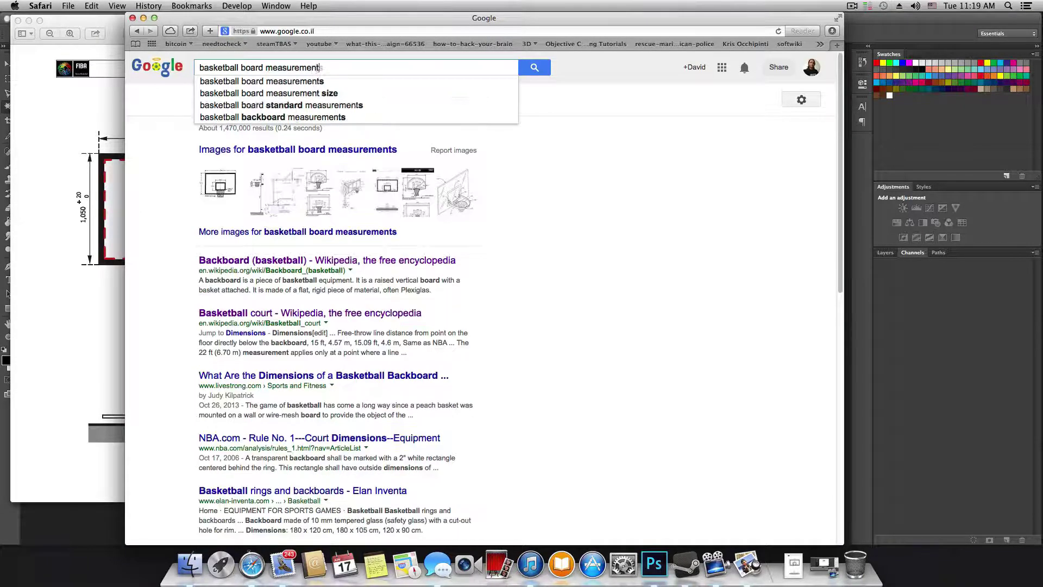
text(s)
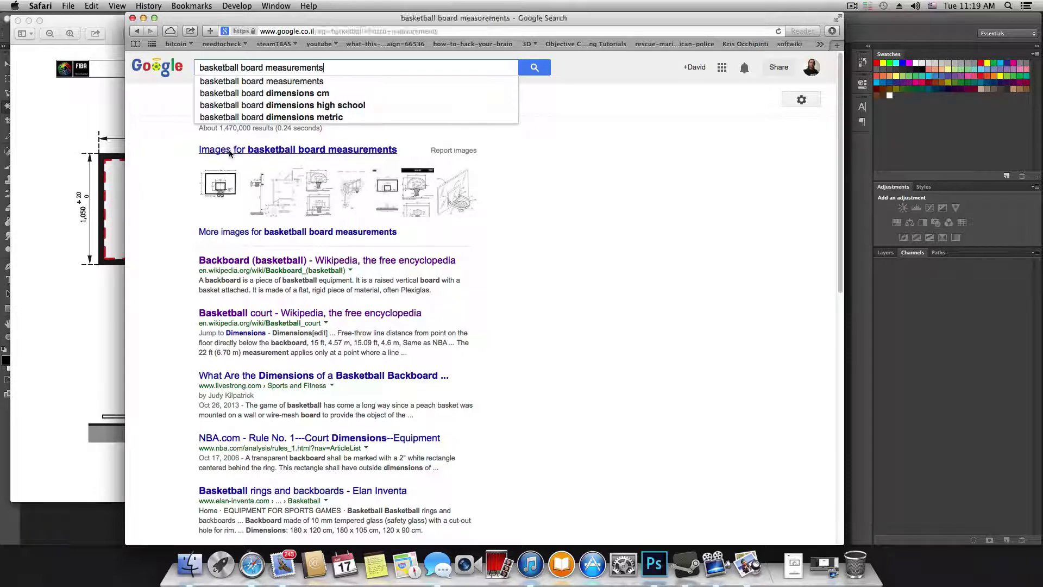
Browse the image results for basketball board measurements and minimize the browser window.
click(249, 150)
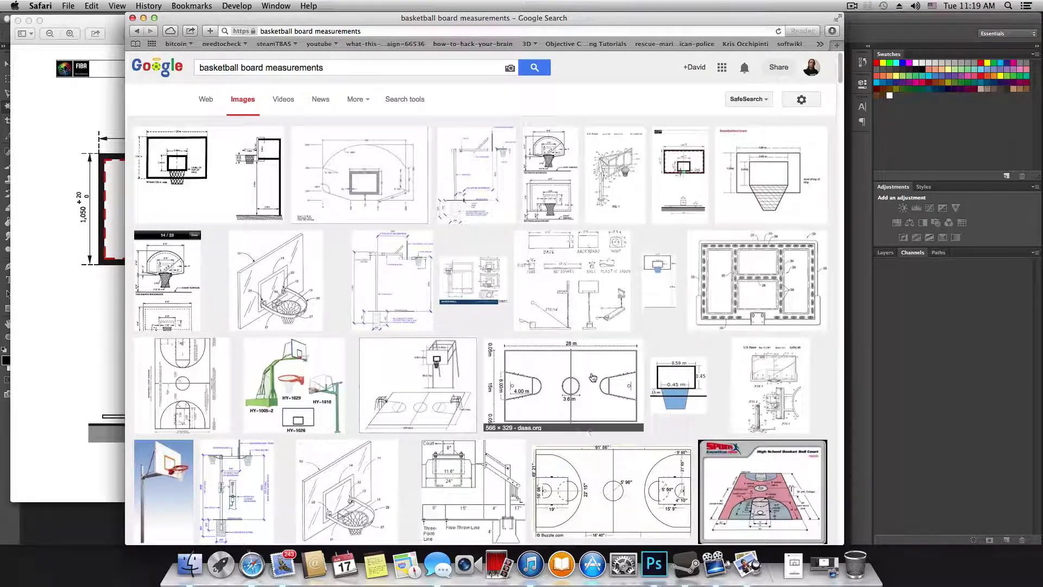
scroll(593, 380, down, 5)
scroll(593, 379, up, 5)
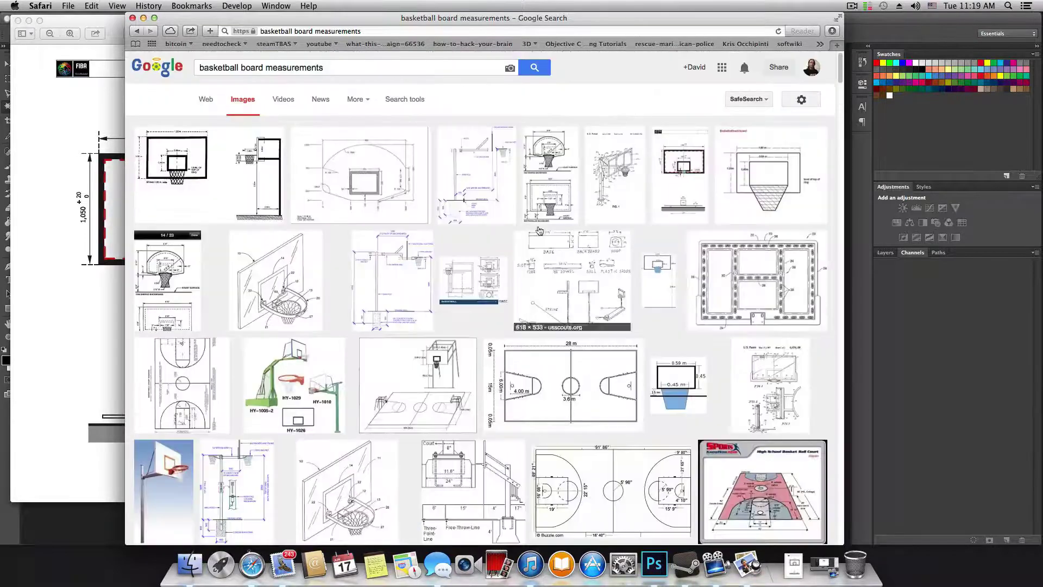
click(133, 18)
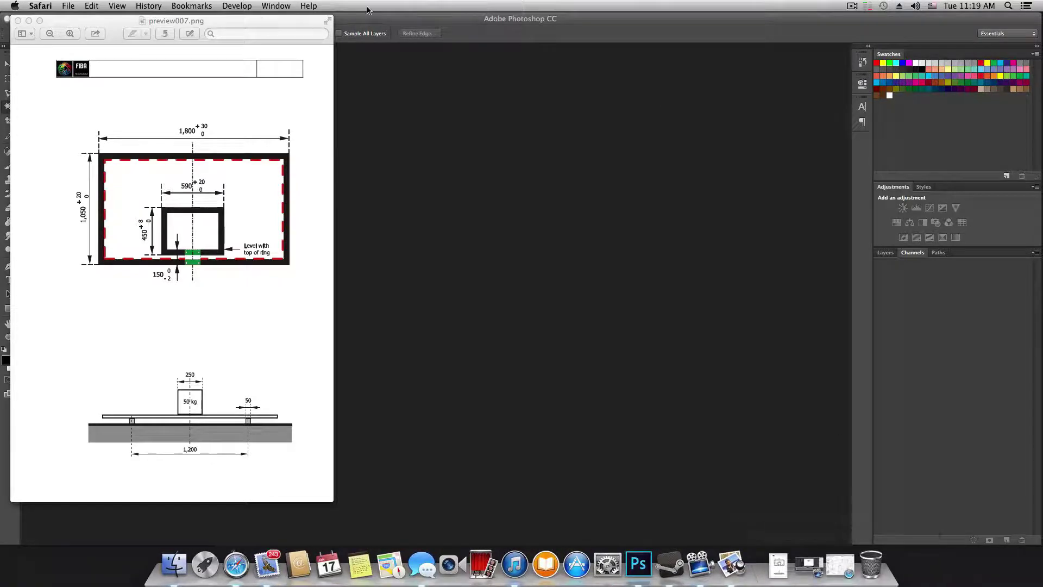
Minimize Photoshop, view Athletics Basketball Hoop 1.JPG from the hoppreference folder on the desktop, and close the photo.
drag(266, 19, 633, 66)
click(17, 19)
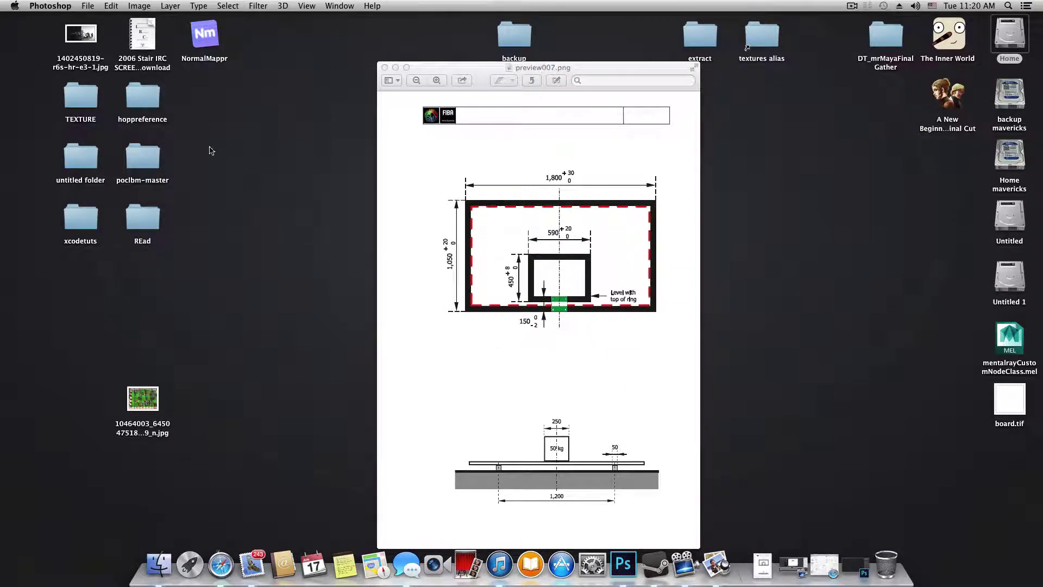
double_click(144, 98)
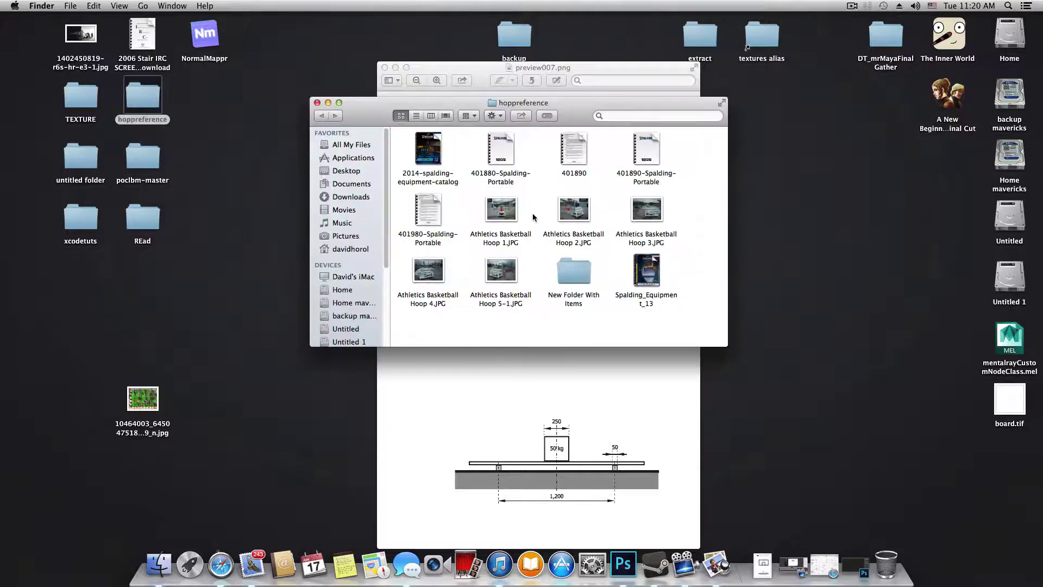
double_click(492, 211)
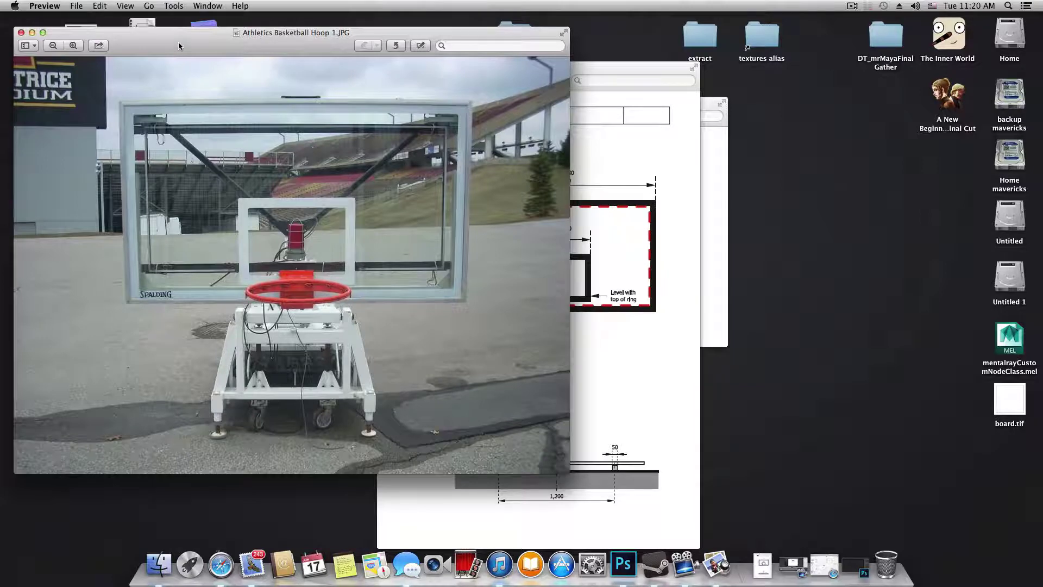
drag(178, 46, 221, 40)
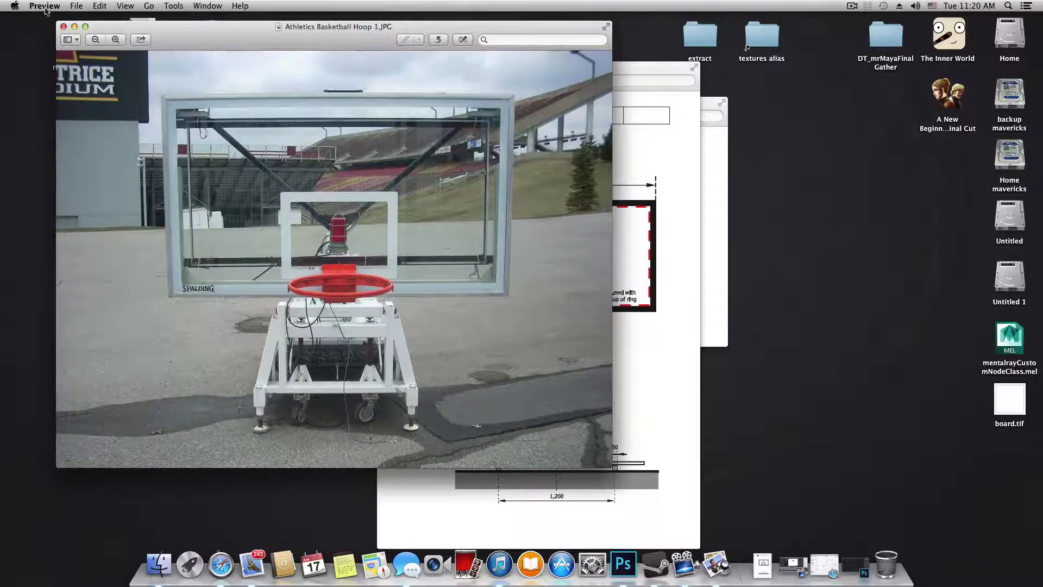
click(63, 26)
Move the preview007.png drawing window aside and switch back to Photoshop.
drag(515, 74, 275, 61)
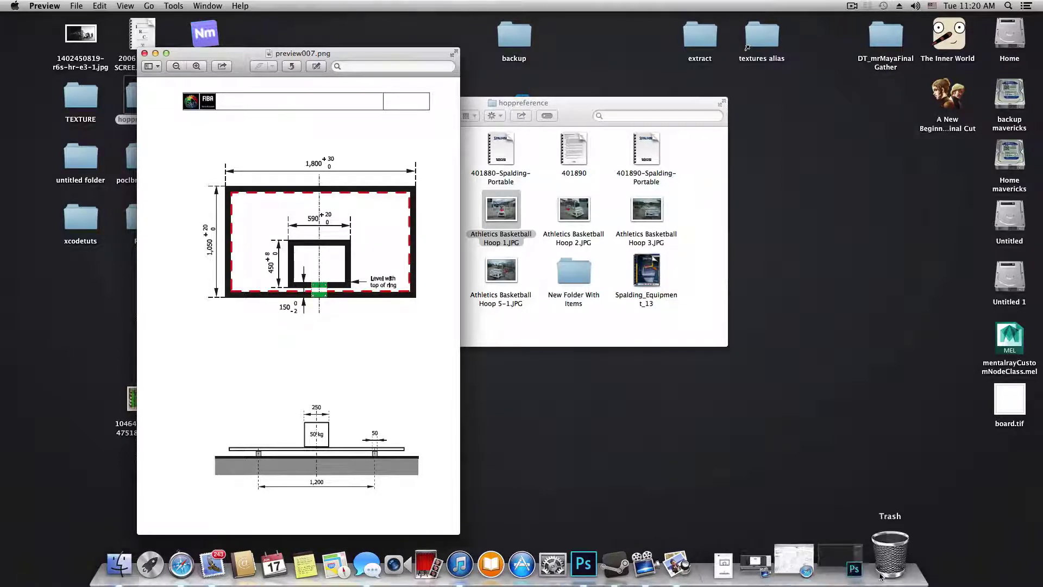
click(856, 562)
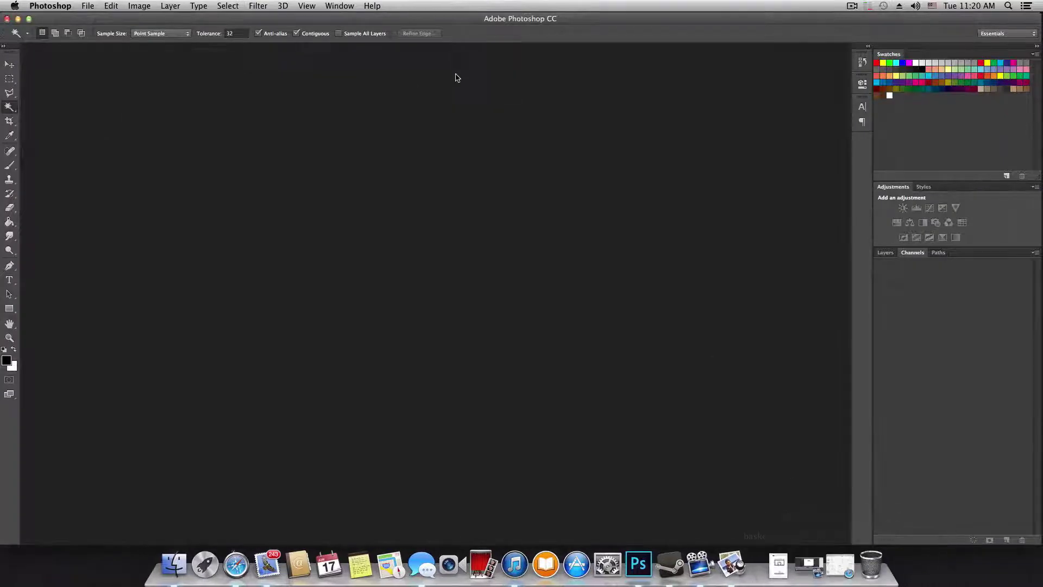
Restore the Photoshop window to fill the screen and place the preview007.png drawing in front of it, off to the side.
drag(408, 20, 395, 255)
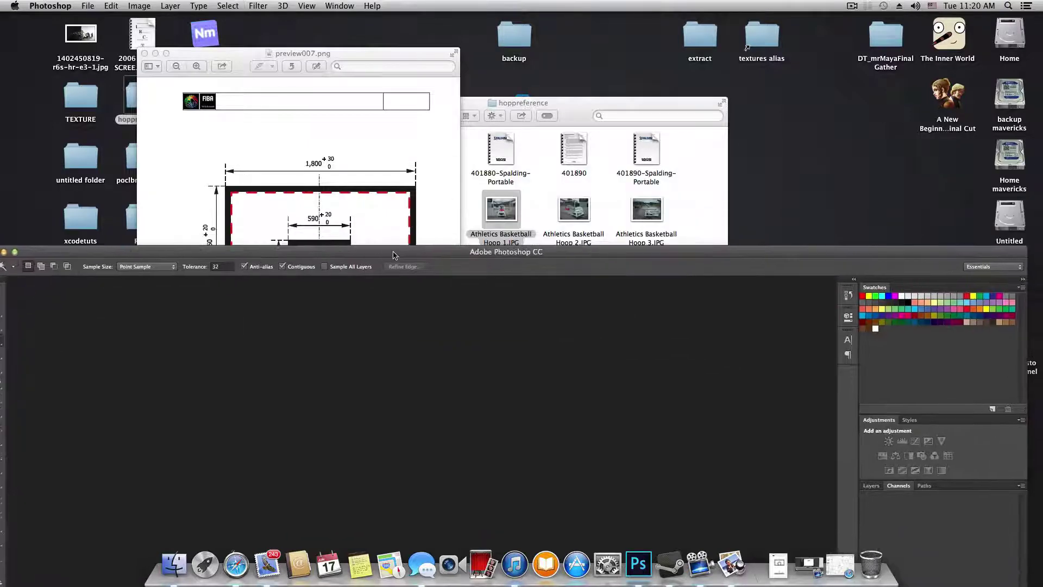
drag(373, 54, 328, 46)
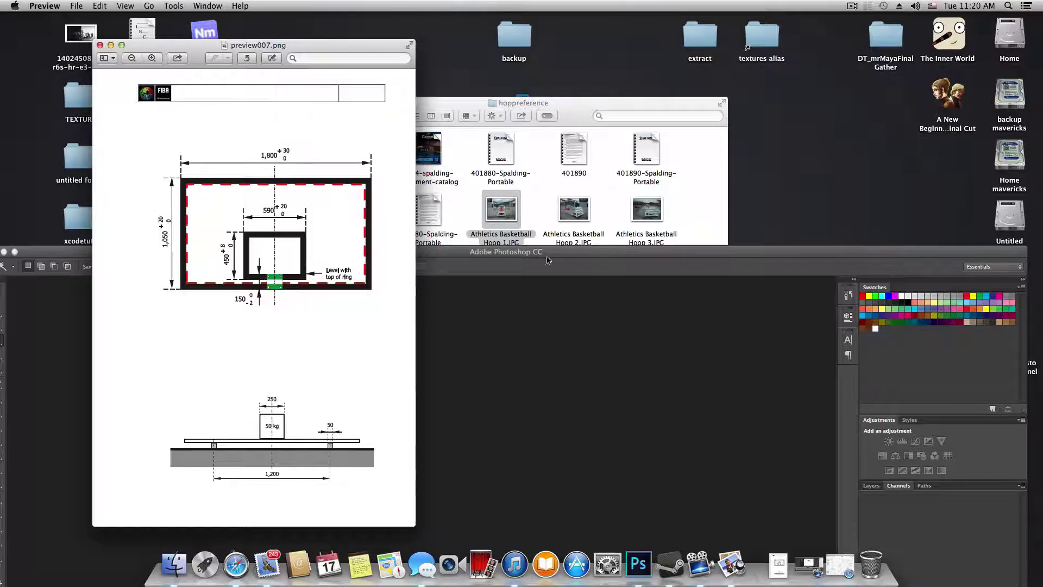
click(575, 254)
drag(575, 254, 597, 319)
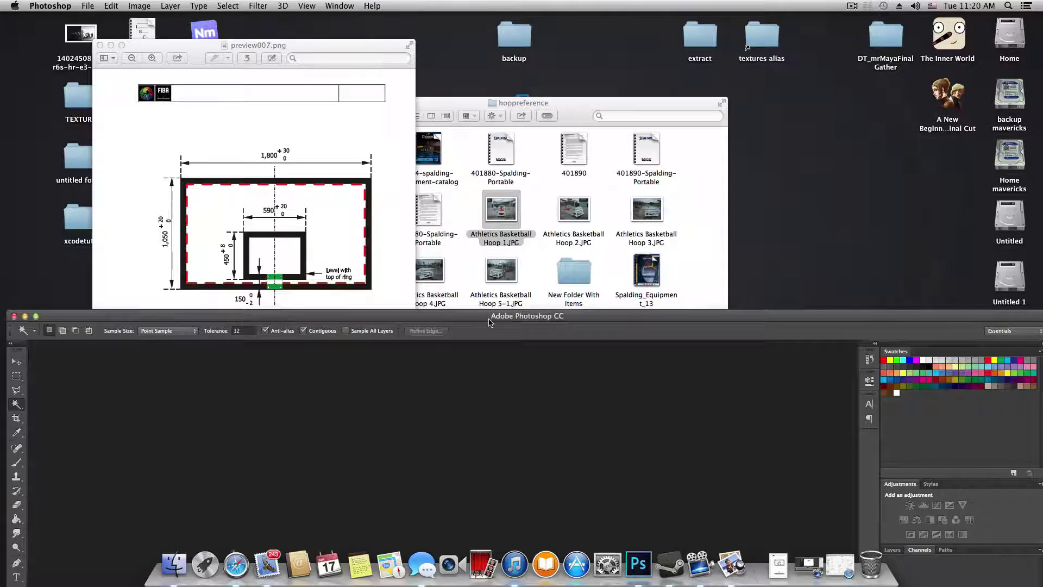
drag(489, 322, 470, 3)
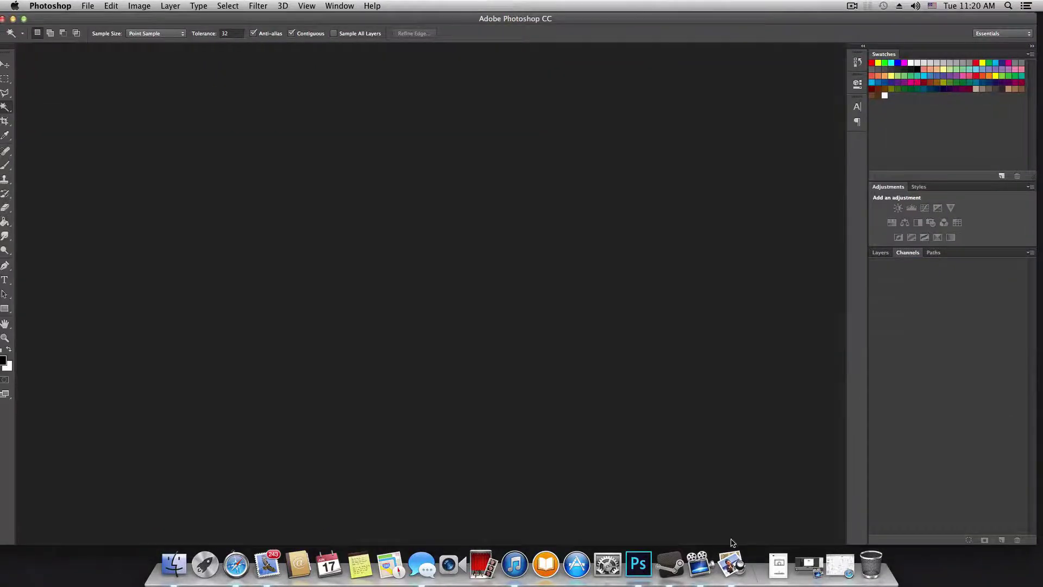
click(731, 564)
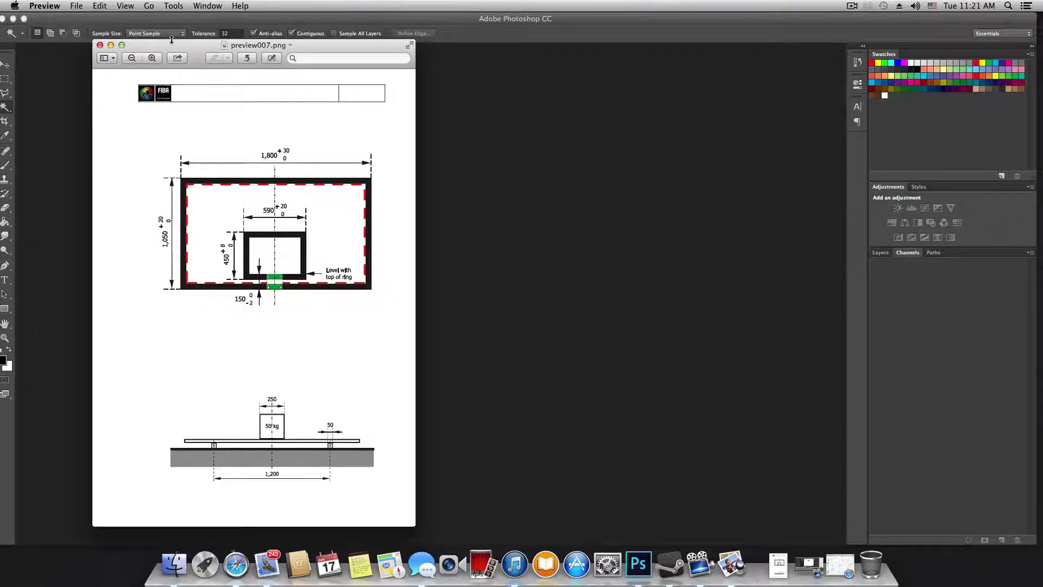
drag(166, 45, 829, 63)
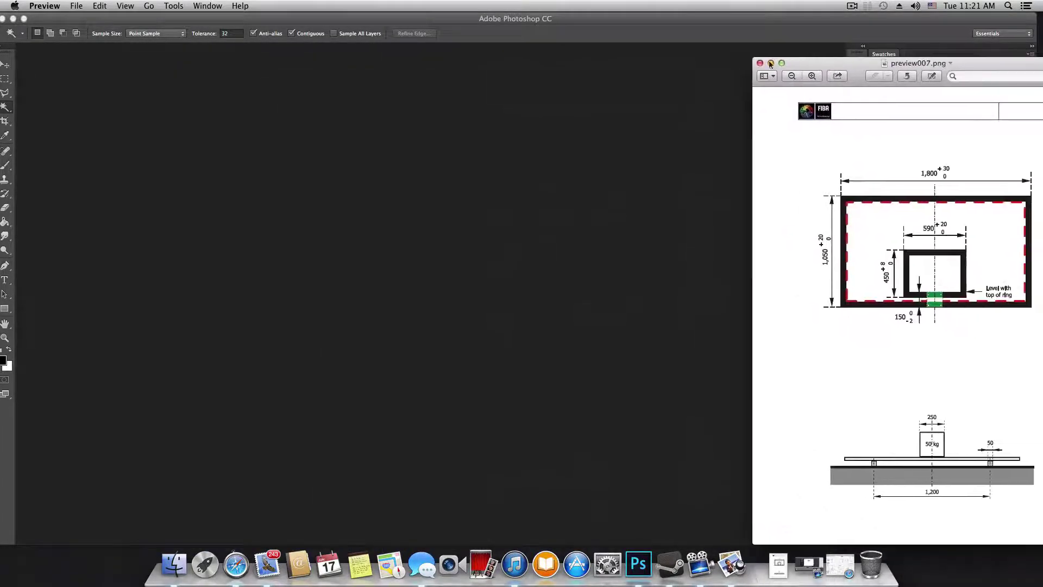
Create a new transparent document 1800.01 by 1050.01 centimeters at 72 pixels/inch in RGB Color.
click(76, 5)
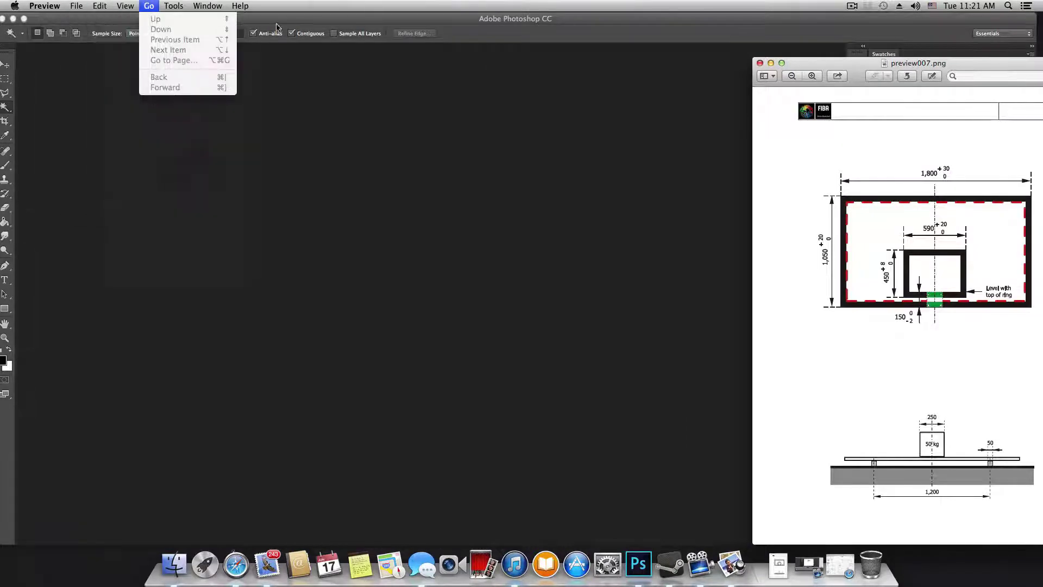
click(276, 25)
click(94, 5)
click(100, 19)
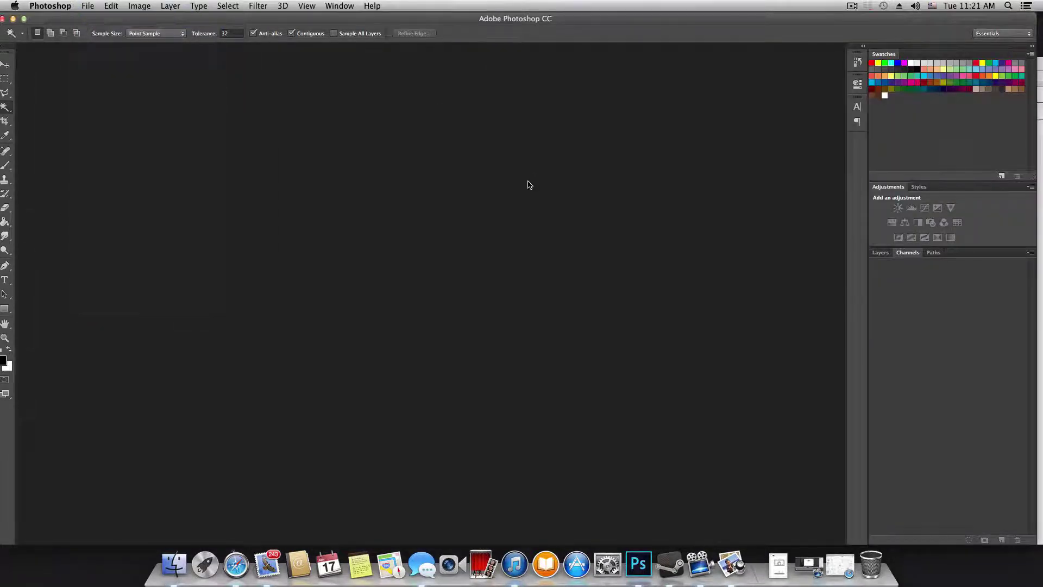
key(Tab)
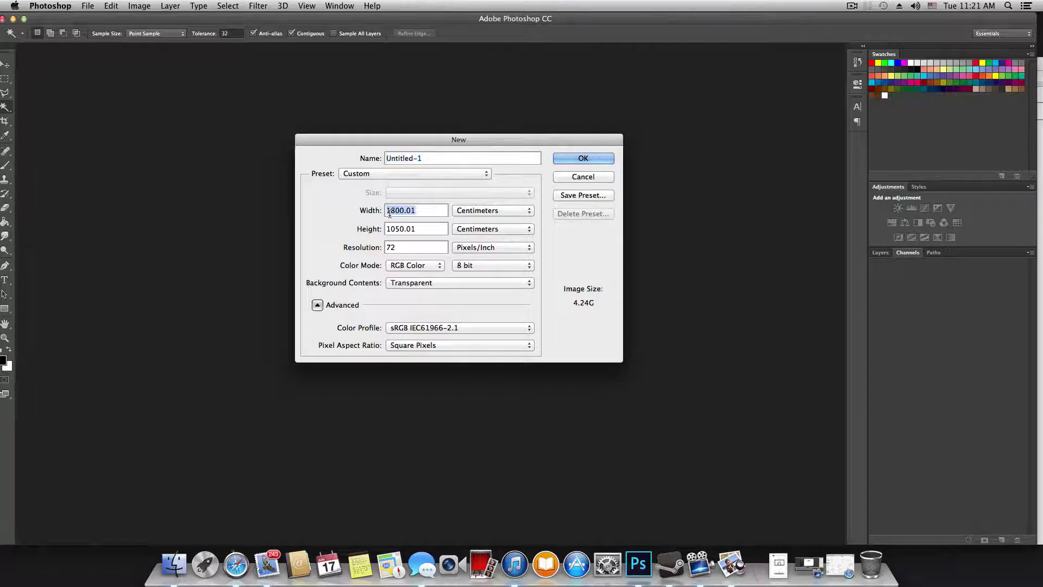
key(Tab)
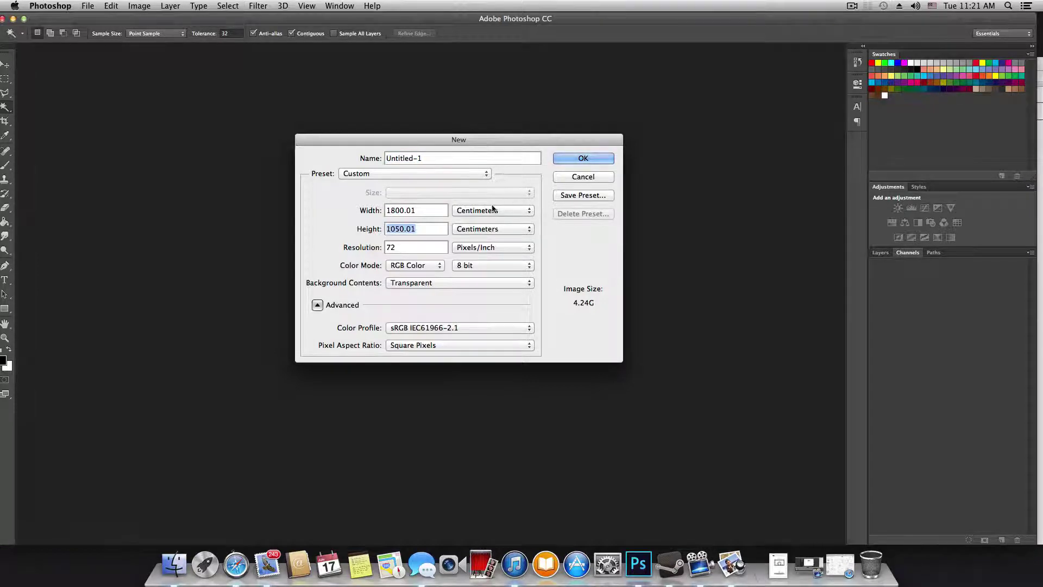
click(580, 163)
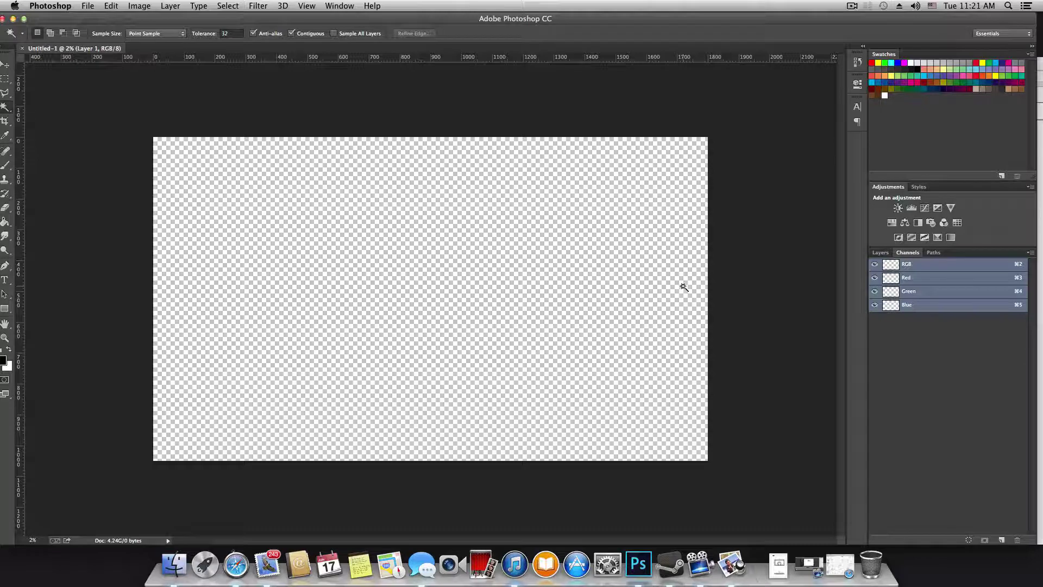
Show the document's layer list, bring the Photoshop window fully on screen, and check that the rulers are enabled.
click(880, 253)
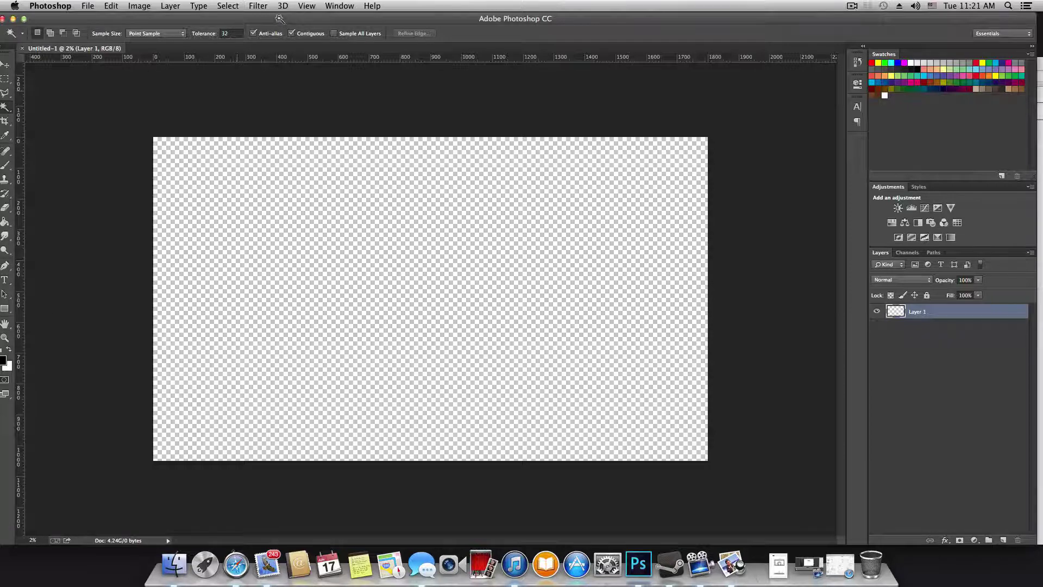
drag(280, 19, 286, 15)
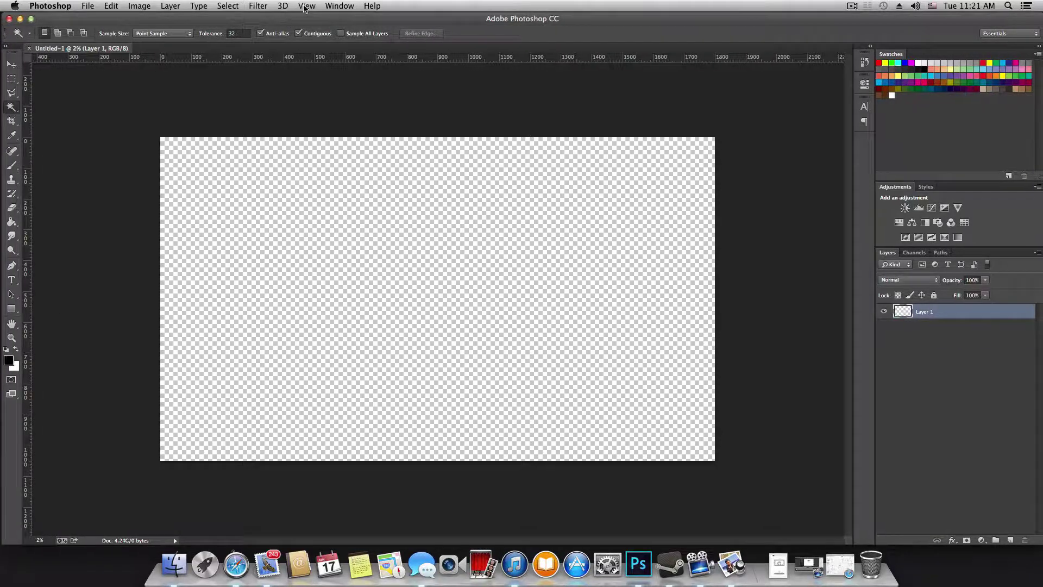
click(305, 6)
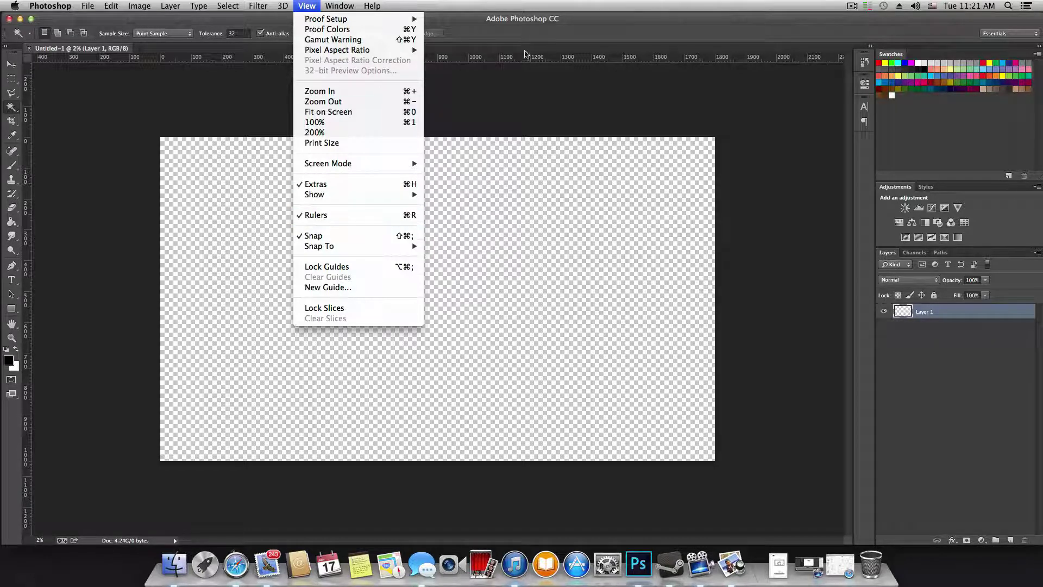
click(532, 35)
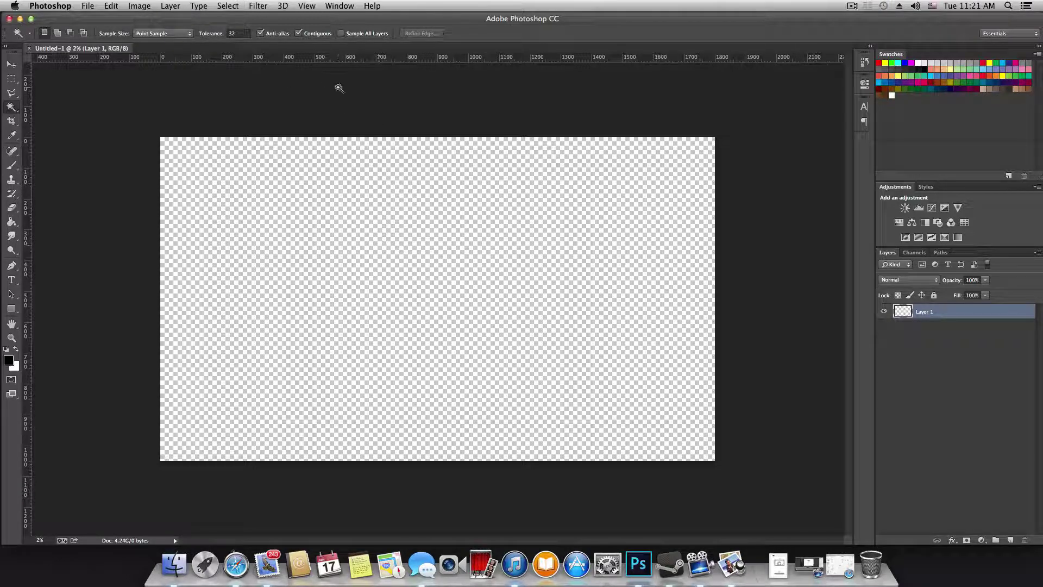
Place two horizontal and two vertical guides along the four edges of the canvas.
click(10, 66)
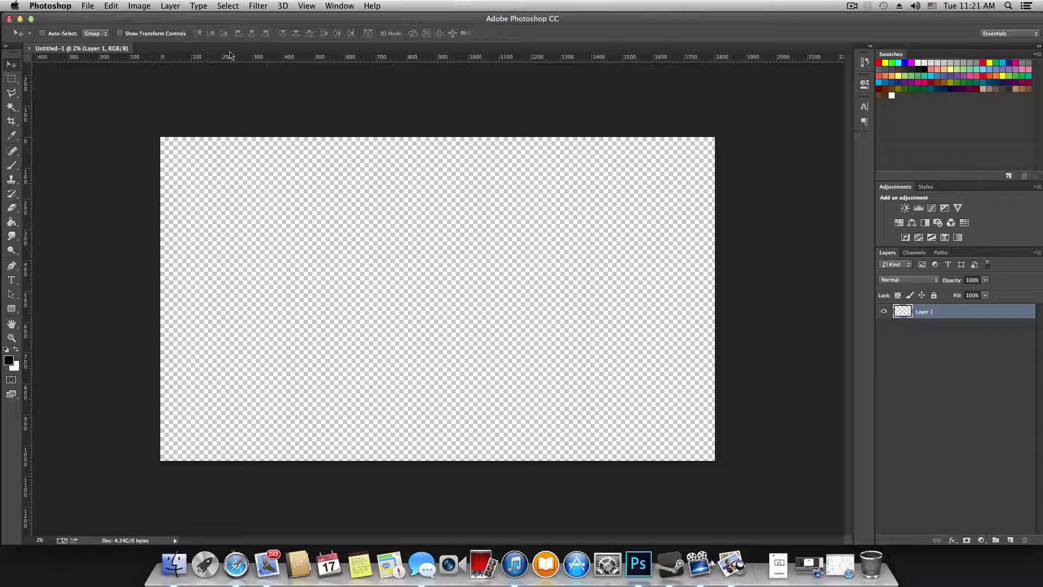
drag(425, 61, 375, 464)
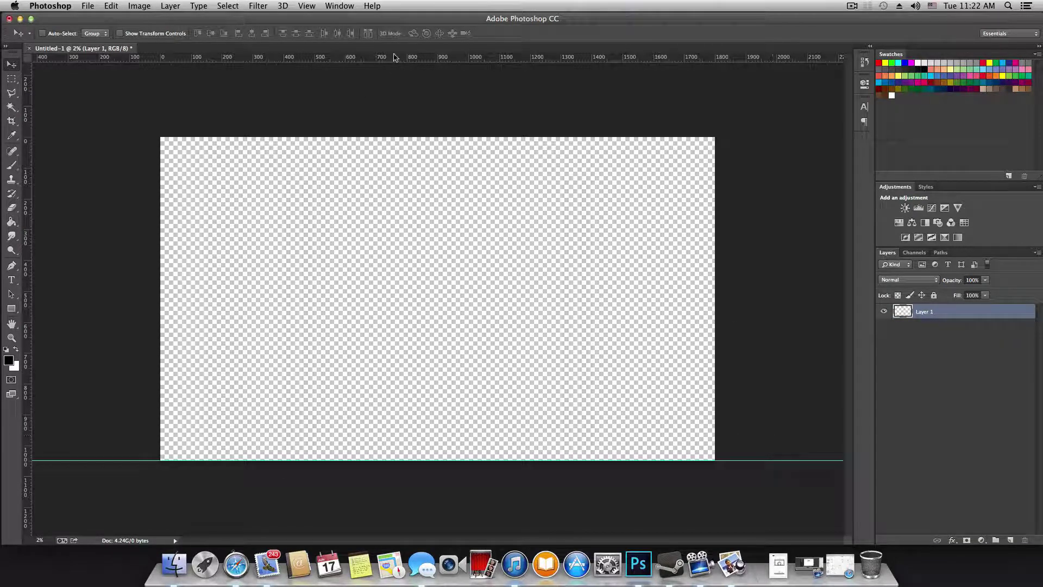
drag(398, 56, 409, 137)
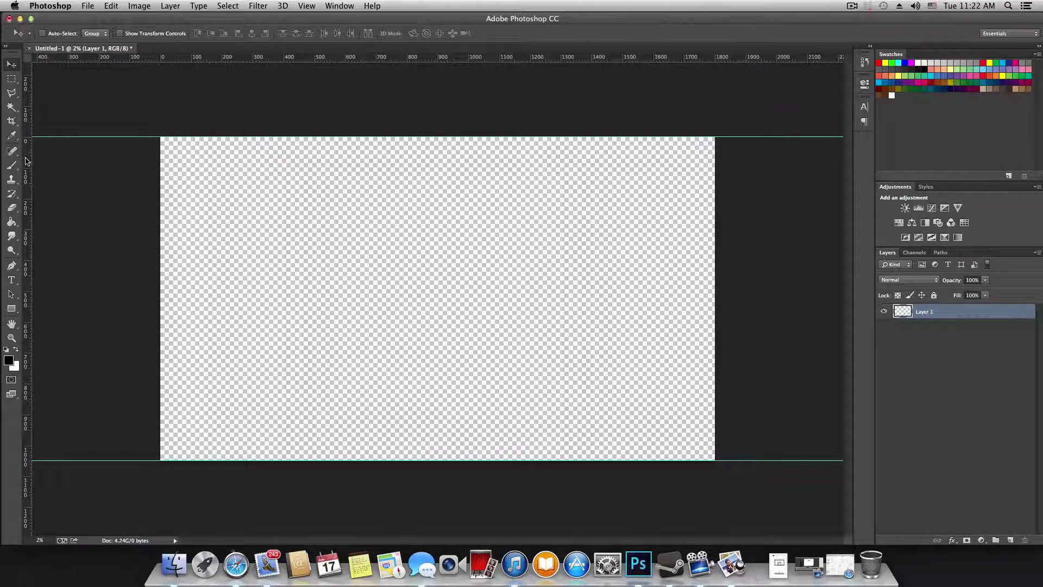
drag(26, 158, 714, 149)
drag(26, 198, 160, 195)
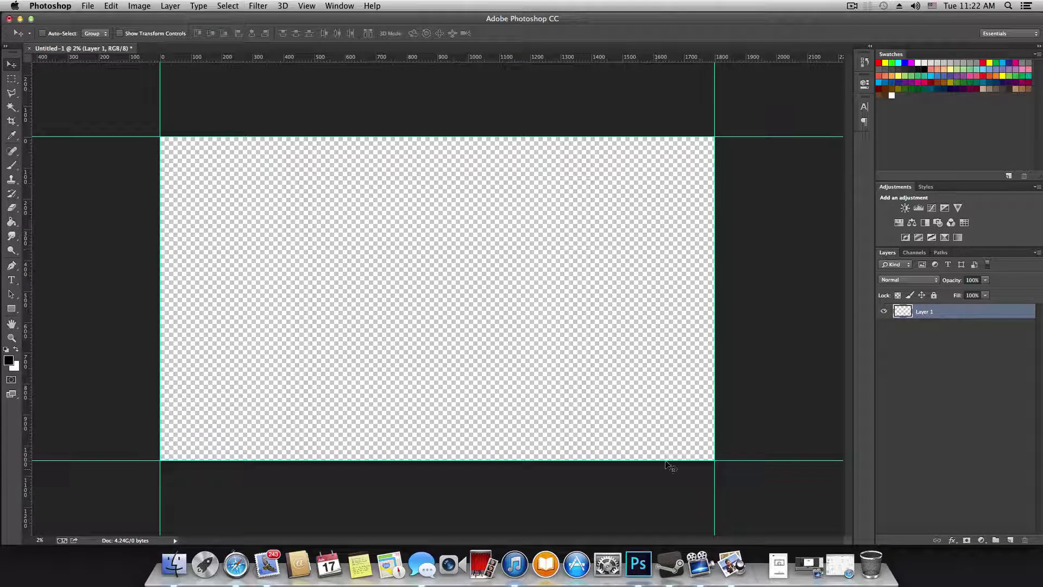
key(super+minus)
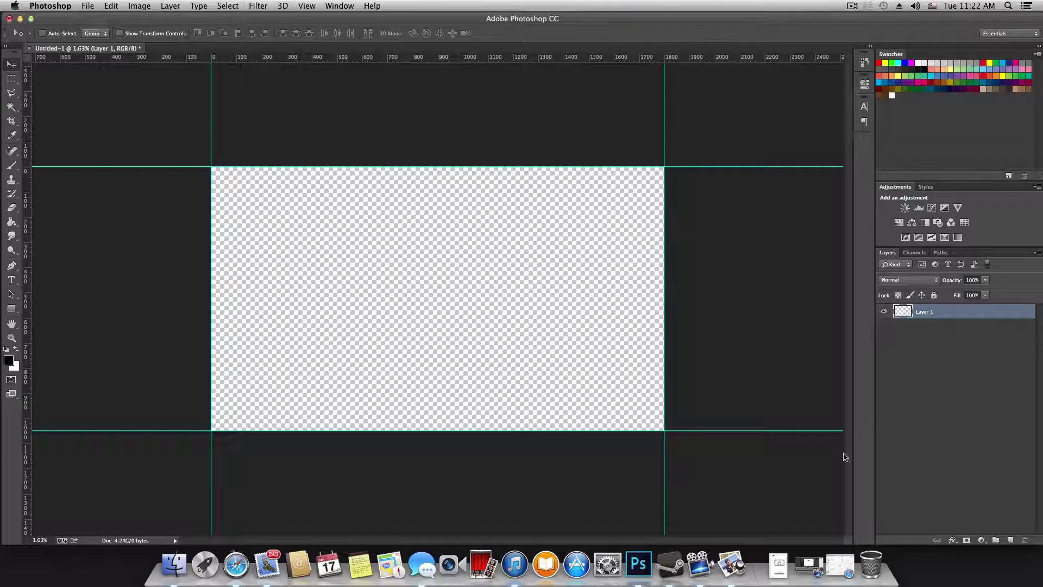
Switch to preview007.png and examine the dimensions of the backboard's inner rectangle and its offset from the bottom edge.
click(741, 563)
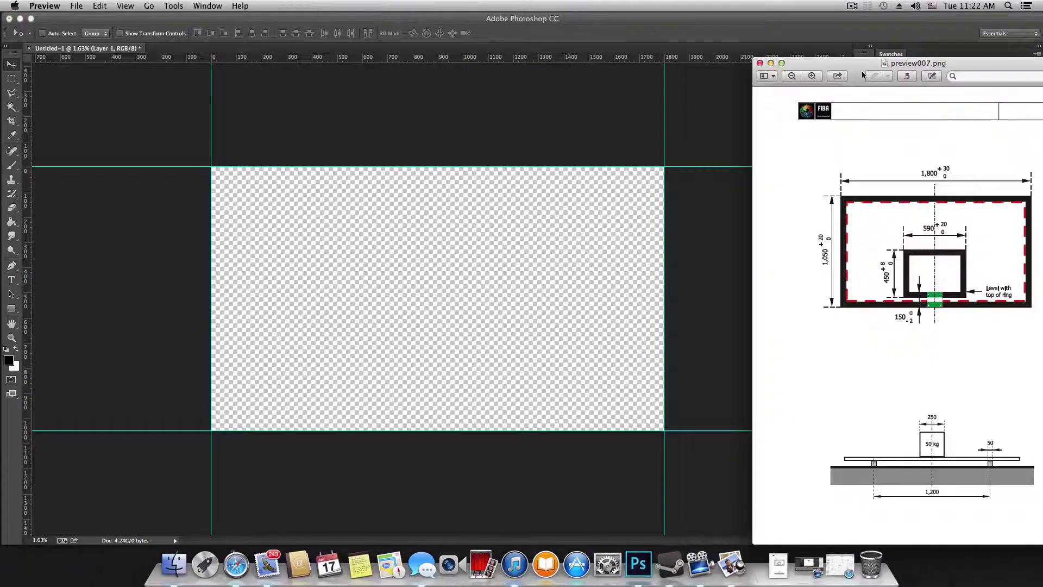
drag(832, 63, 372, 43)
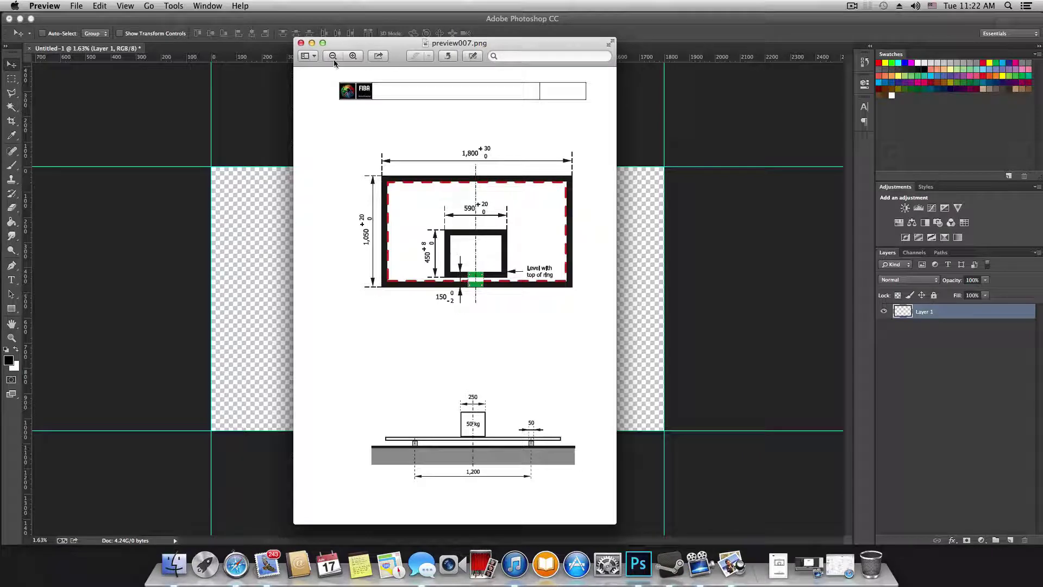
scroll(449, 327, up, 3)
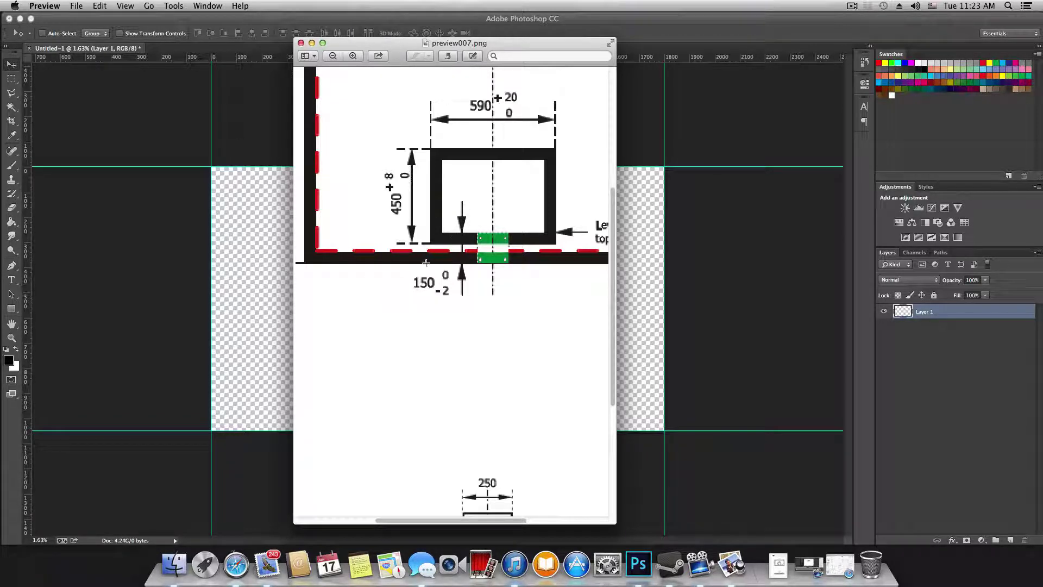
drag(343, 43, 775, 39)
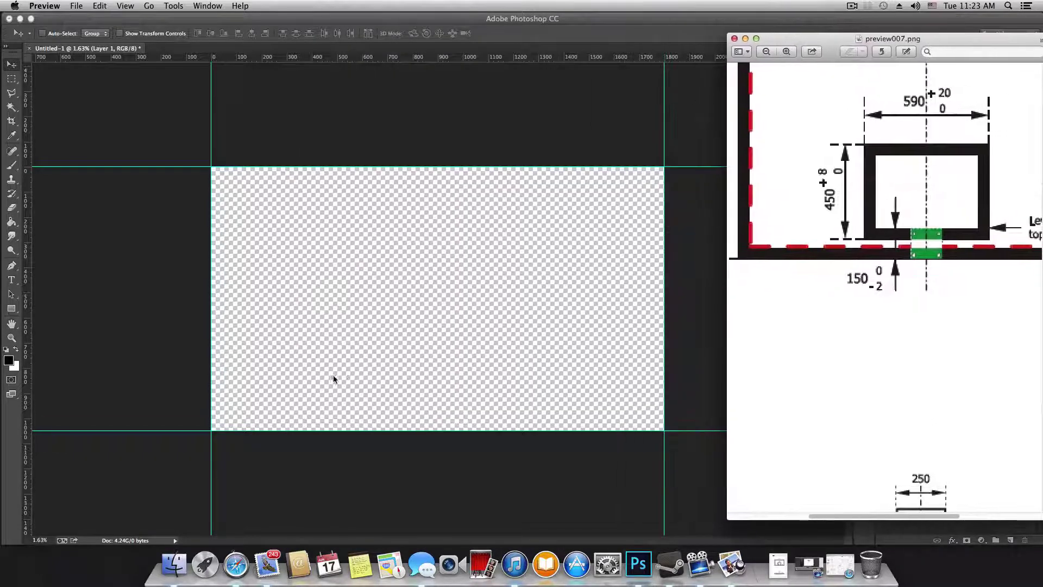
Return to Photoshop and add a horizontal guide about 150 cm above the canvas's bottom edge.
click(323, 58)
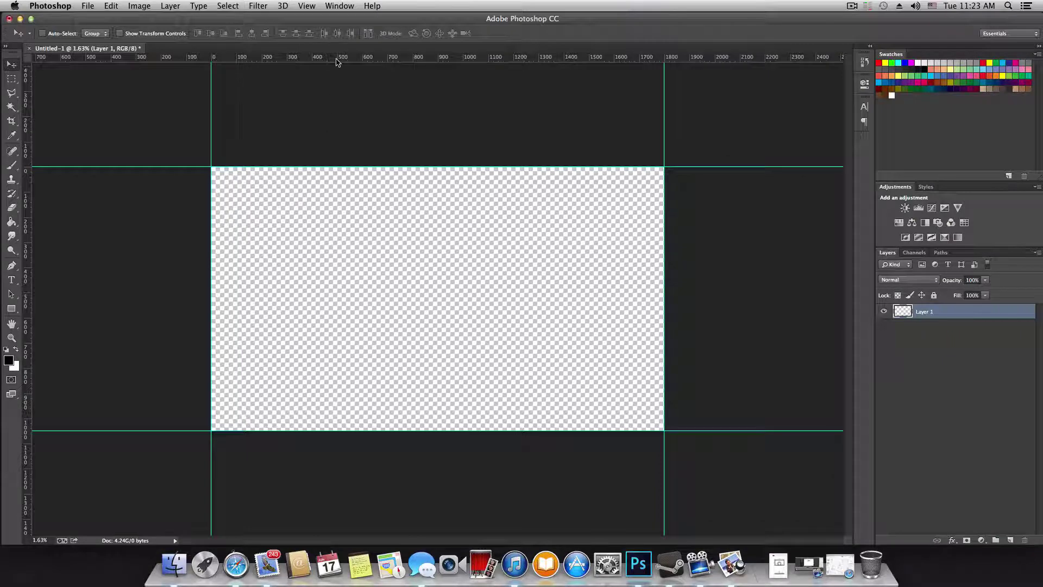
drag(337, 57, 370, 428)
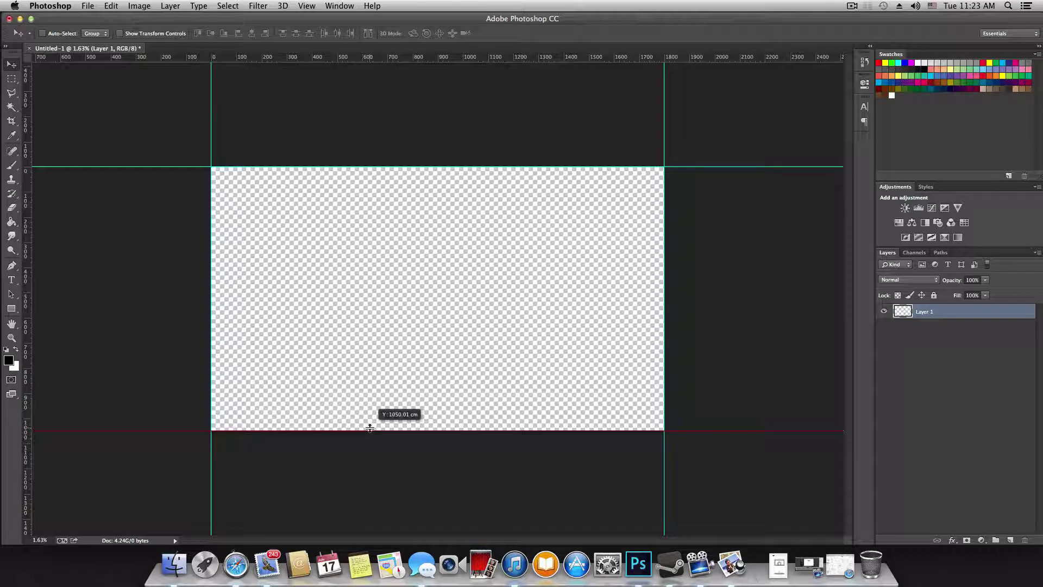
drag(370, 429, 370, 428)
drag(370, 428, 369, 394)
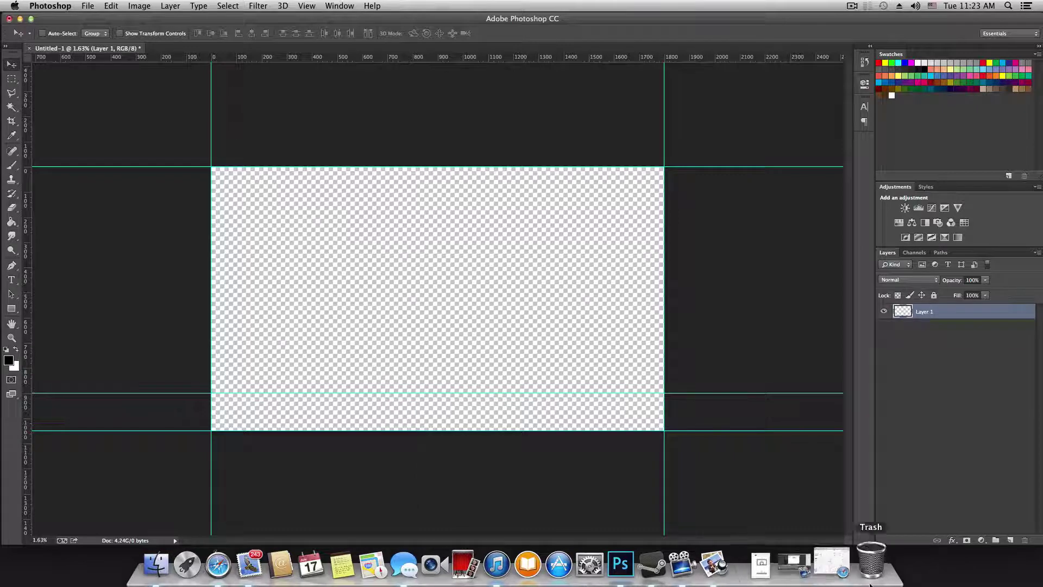
Reopen preview007.png to check the border and inner rectangle spacing, and move the drawing aside again.
click(785, 565)
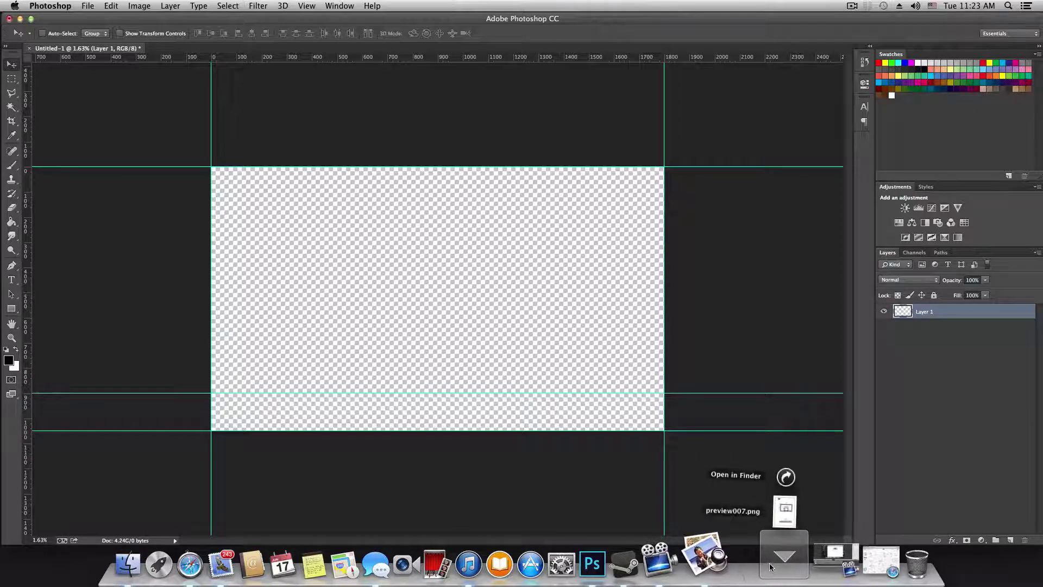
click(785, 515)
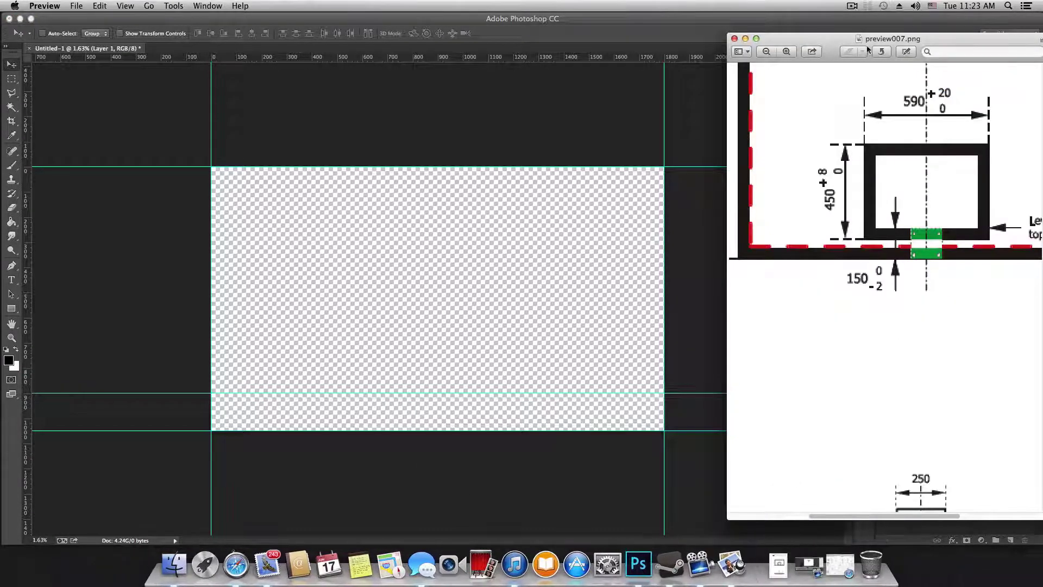
drag(875, 39, 537, 83)
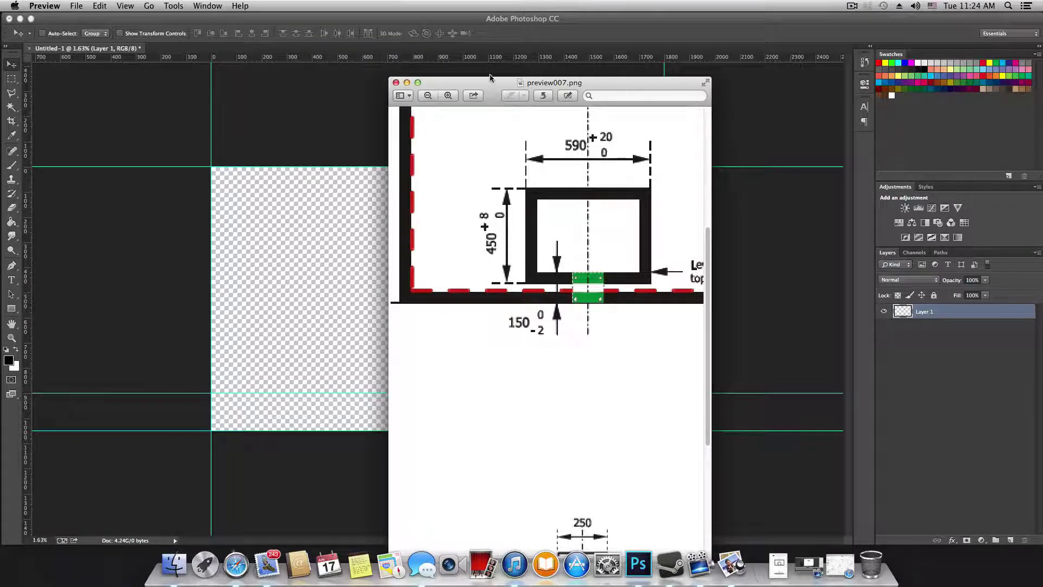
drag(484, 83, 938, 53)
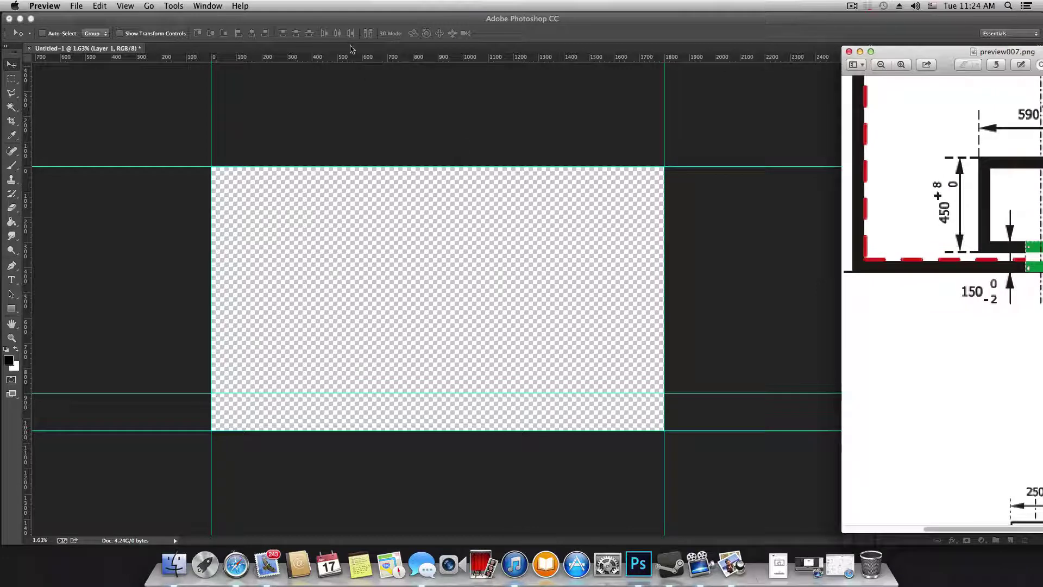
Return to Photoshop and add a horizontal guide about 50 cm below the one that sits 150 cm above the canvas's bottom edge.
click(367, 59)
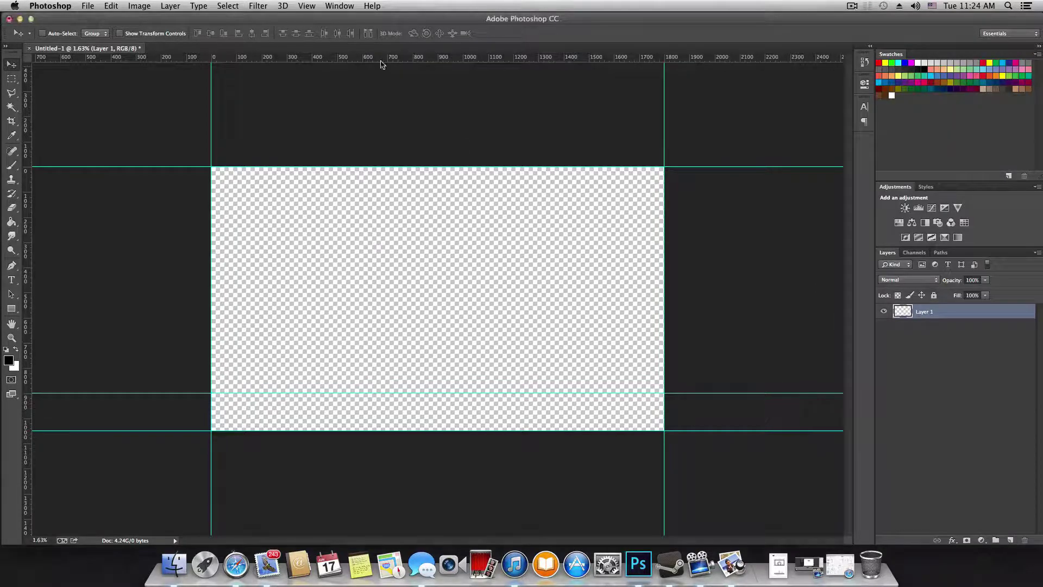
drag(381, 60, 394, 406)
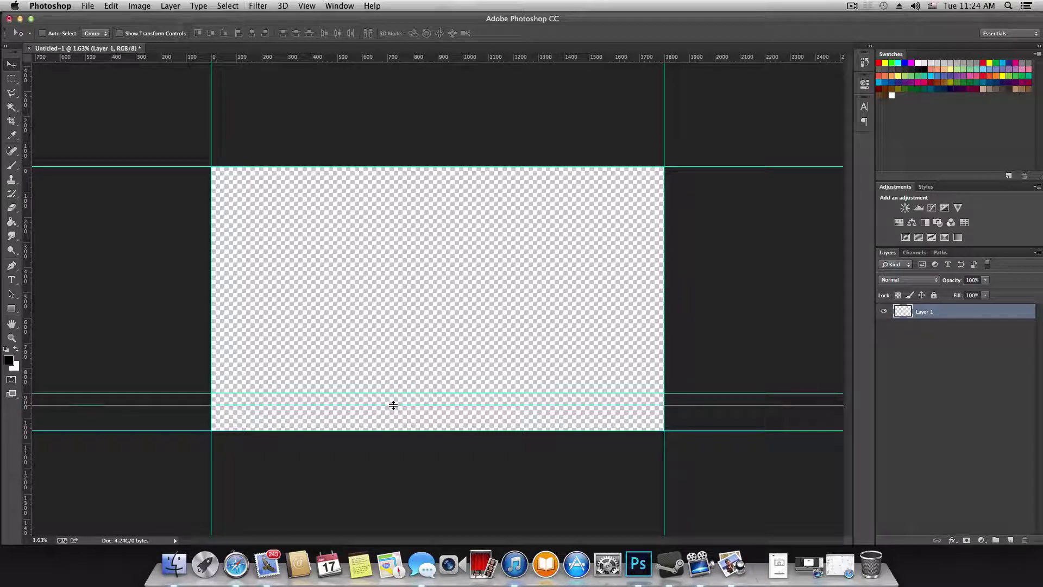
scroll(396, 411, up, 5)
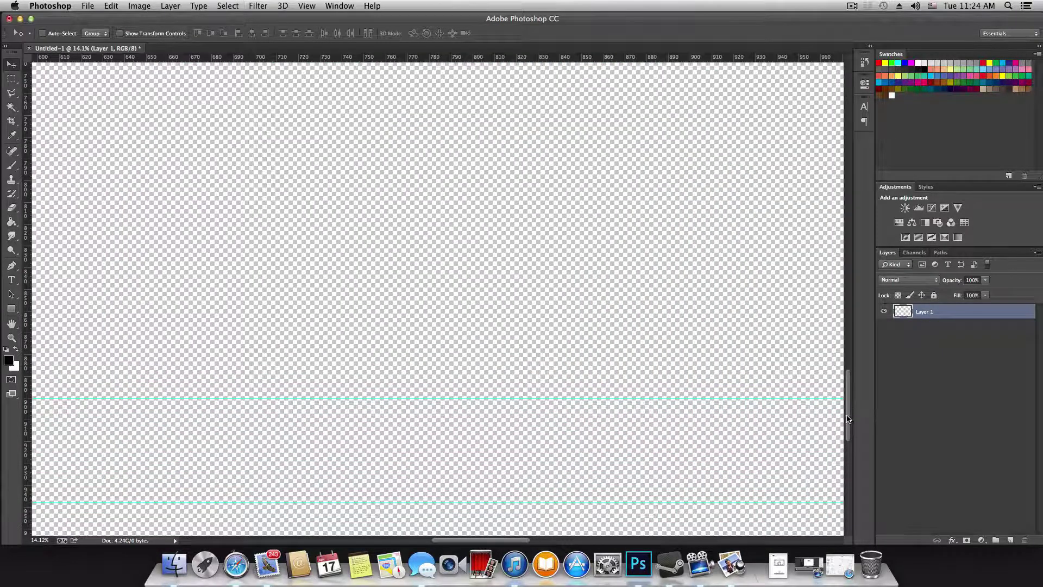
drag(848, 418, 853, 456)
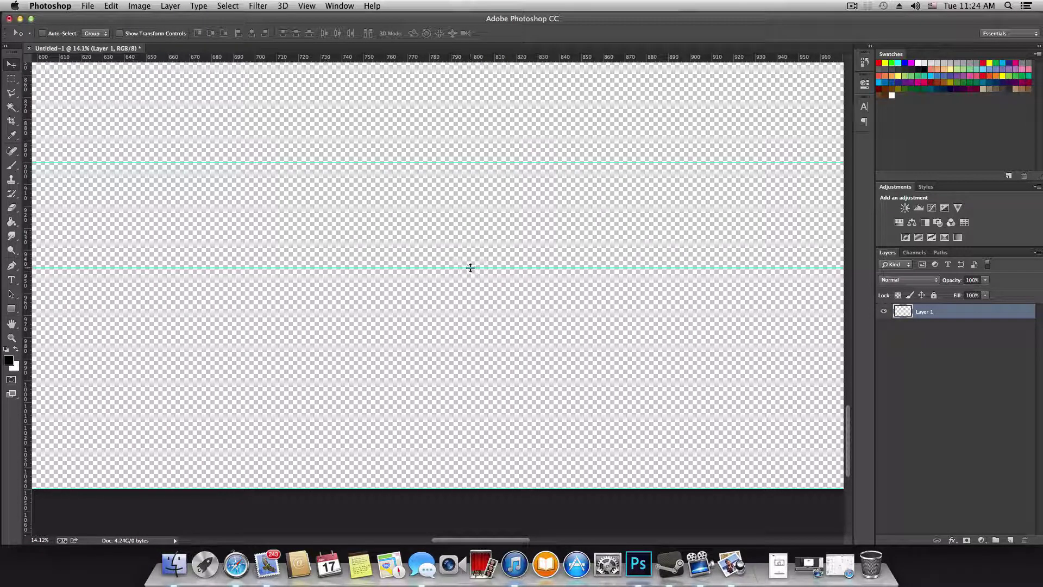
drag(470, 267, 470, 270)
scroll(612, 339, down, 3)
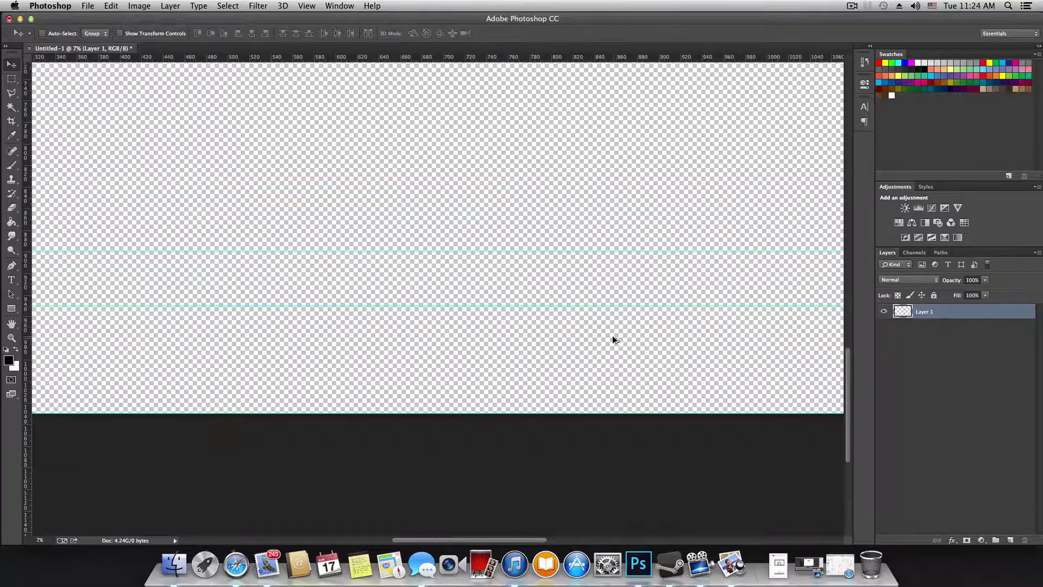
scroll(567, 336, down, 4)
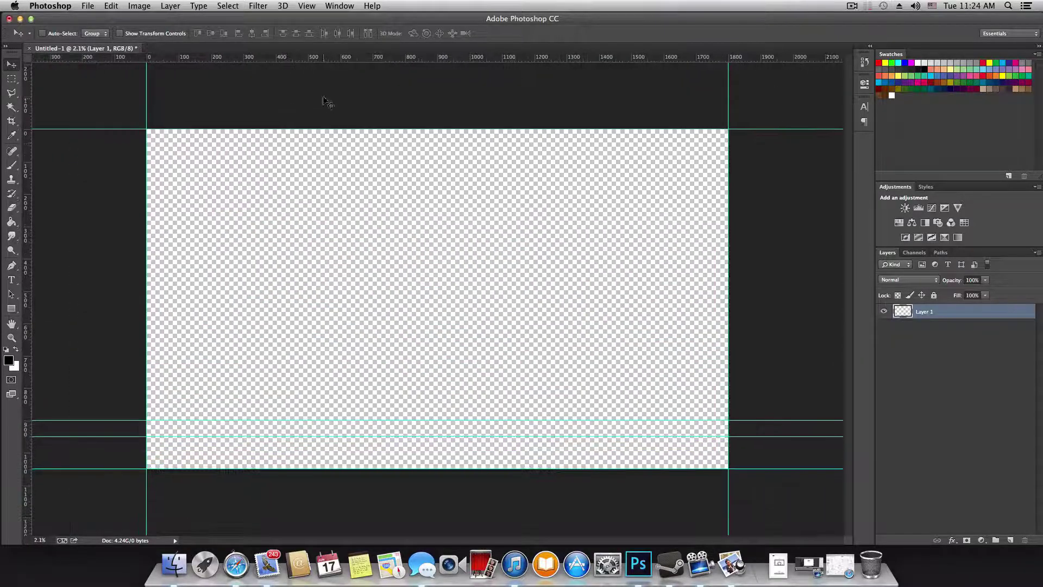
Add a horizontal guide about 50 cm above the canvas's bottom edge and a vertical guide about 50 cm inside its right edge.
drag(346, 60, 361, 468)
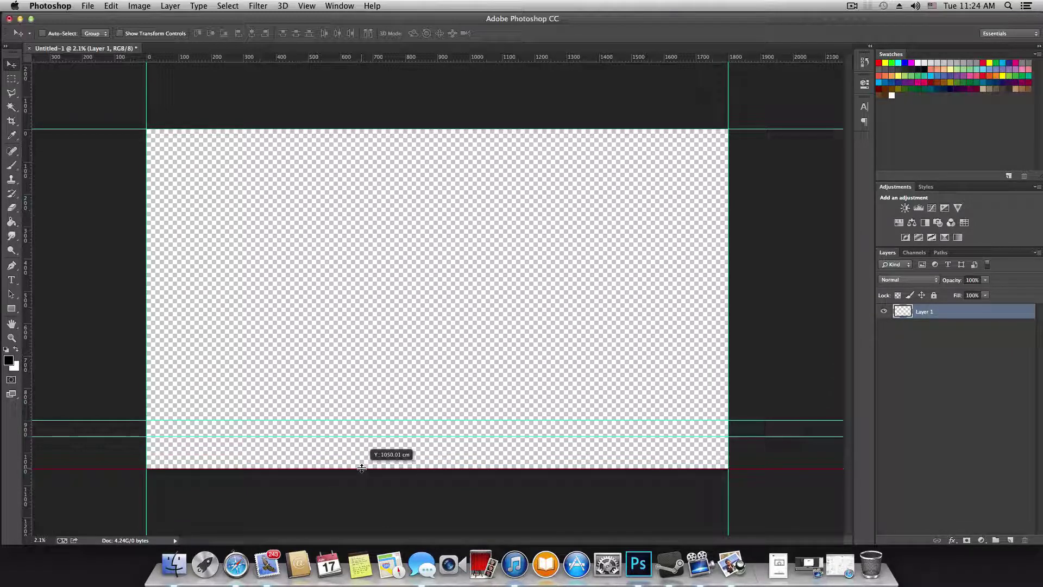
drag(362, 467, 362, 453)
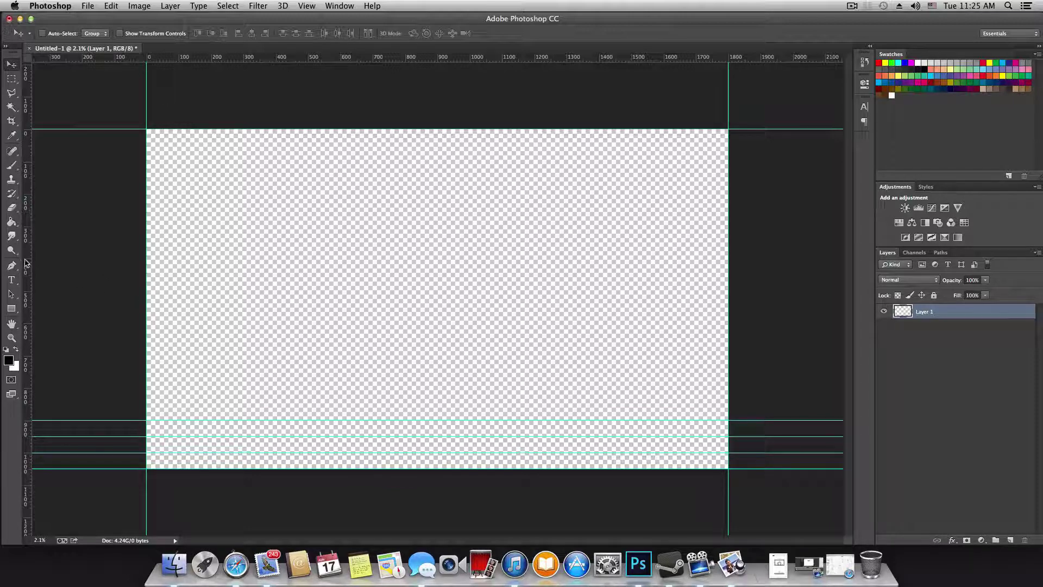
drag(24, 264, 731, 414)
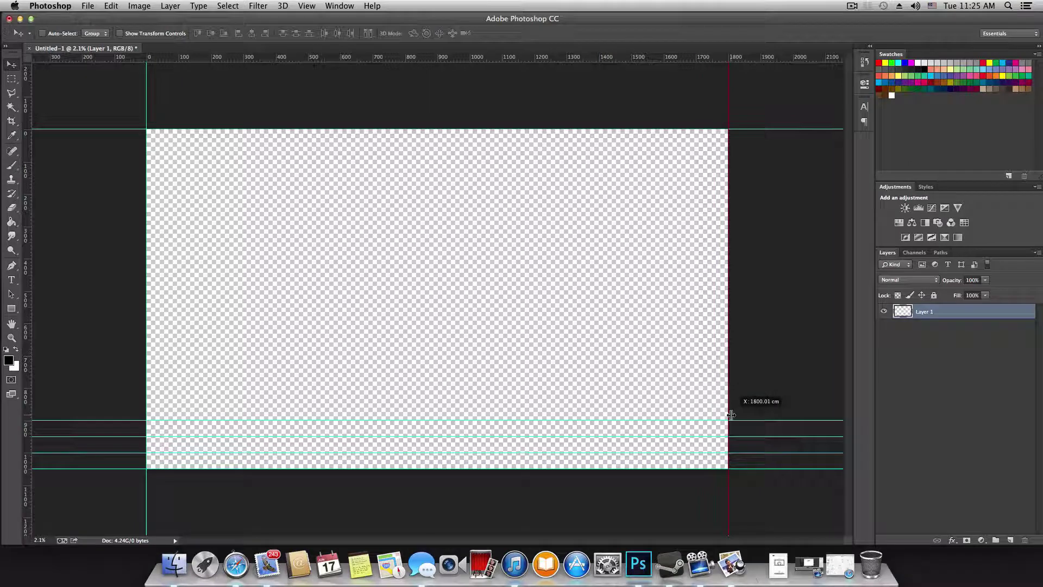
drag(731, 415, 713, 415)
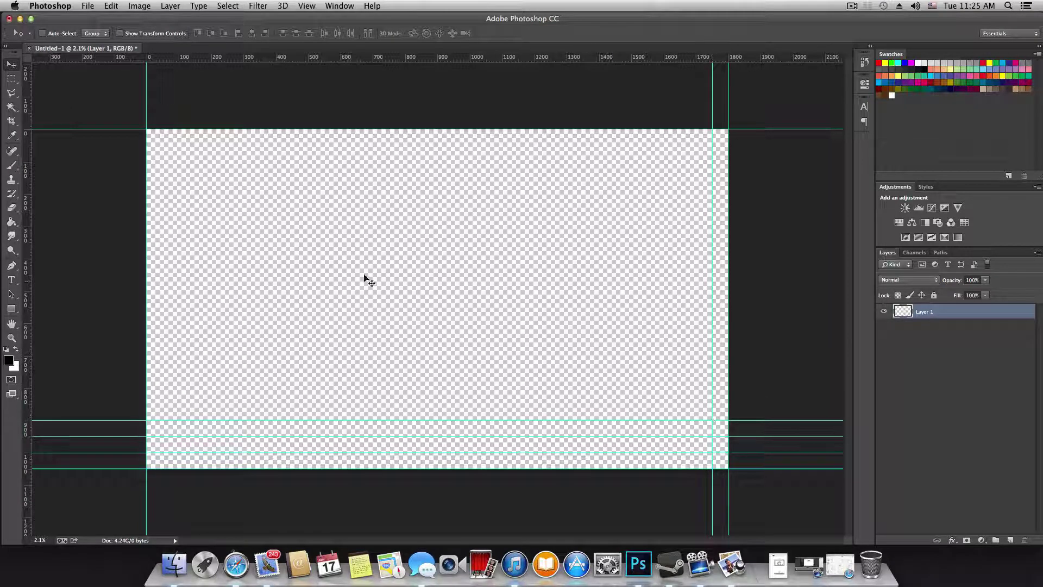
Add guides about 50 cm inside the canvas's top and left edges, plus a vertical guide through its centre at about 900 cm.
drag(257, 60, 273, 146)
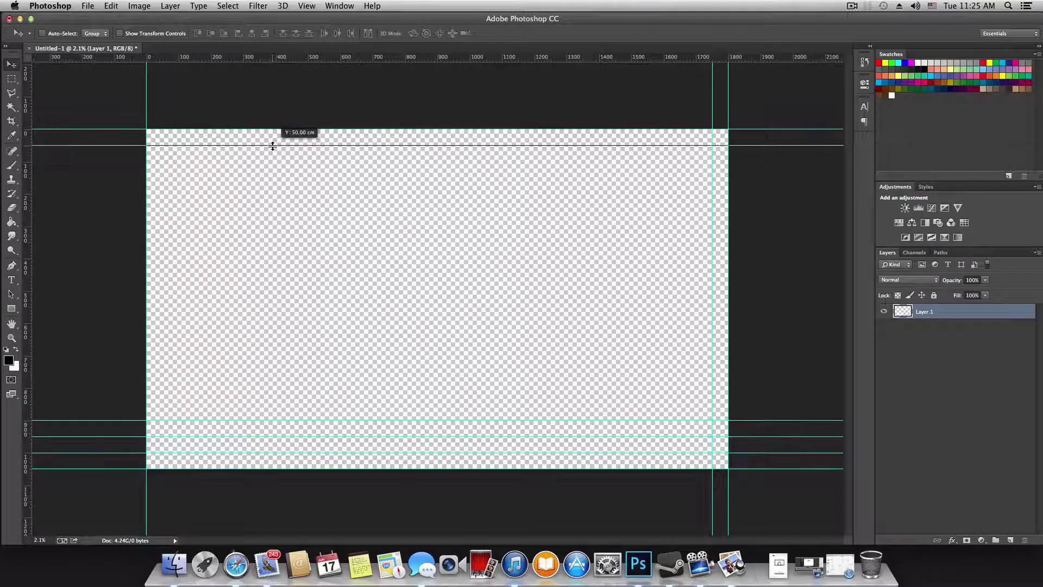
drag(273, 145, 273, 146)
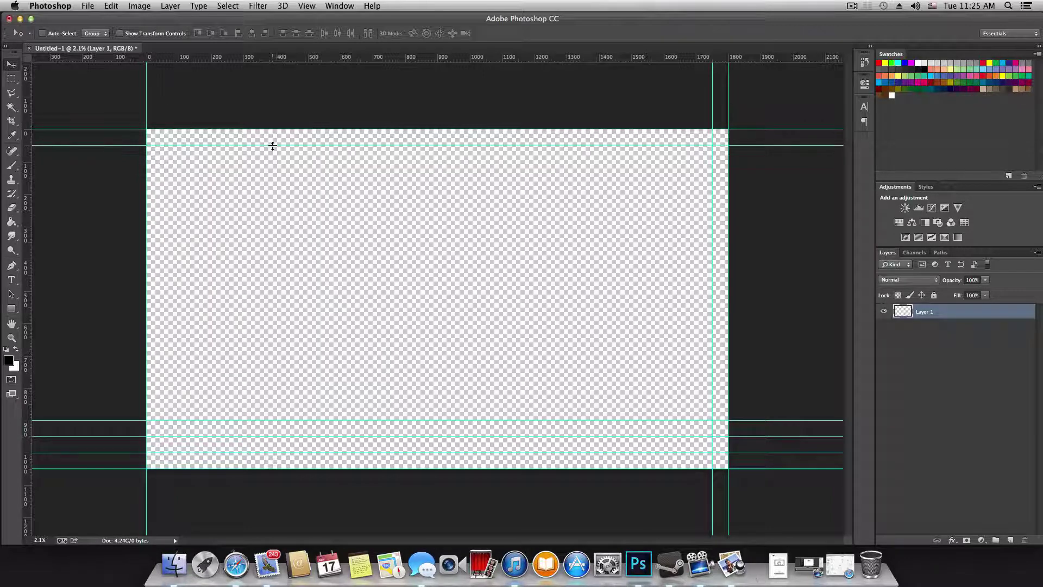
drag(28, 171, 163, 175)
drag(25, 120, 438, 119)
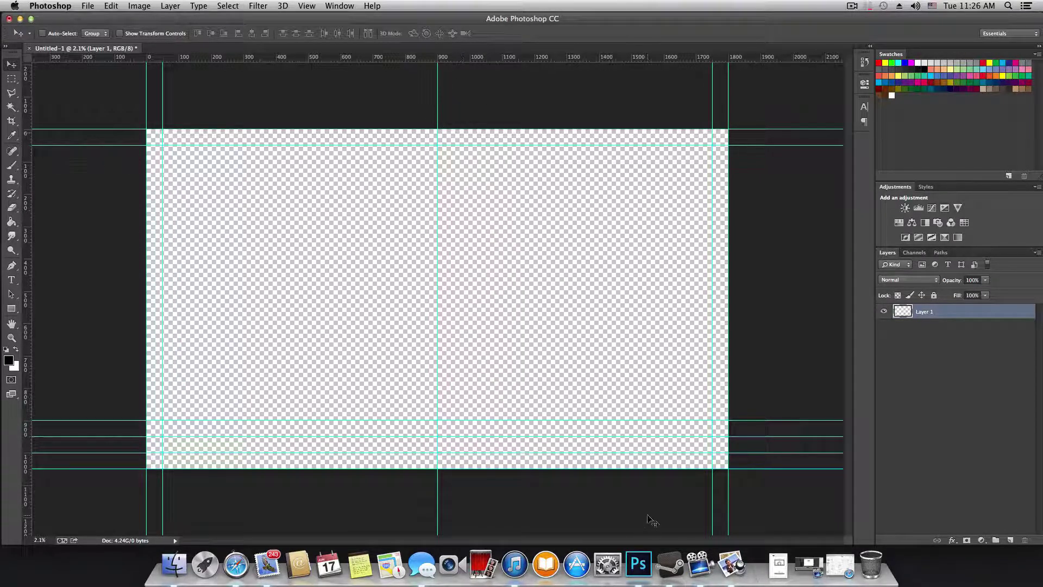
Switch to preview007.png, examine the height dimension of the backboard's inner rectangle, and move the drawing aside.
click(728, 565)
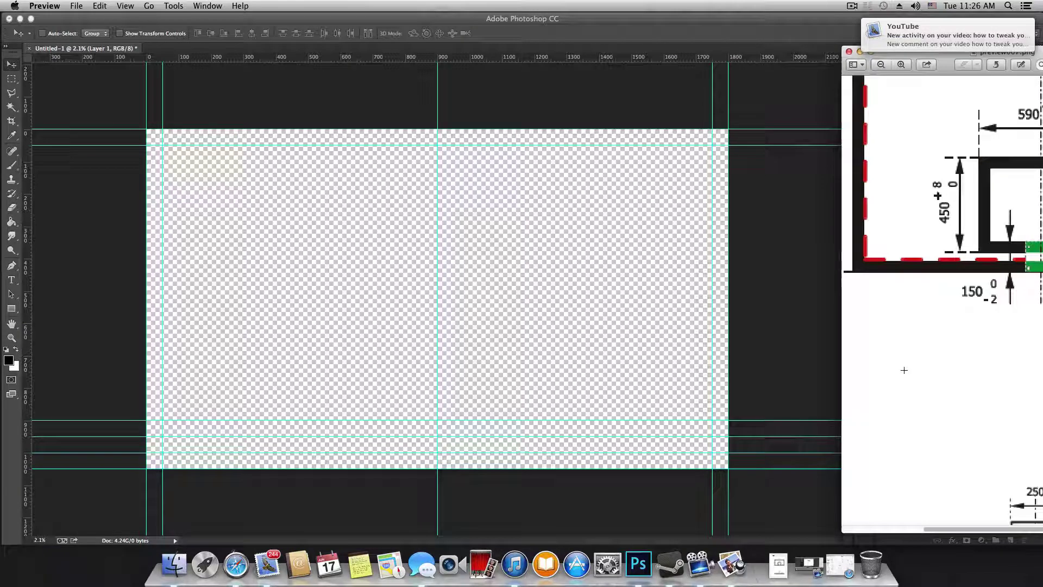
mouse_move(1004, 34)
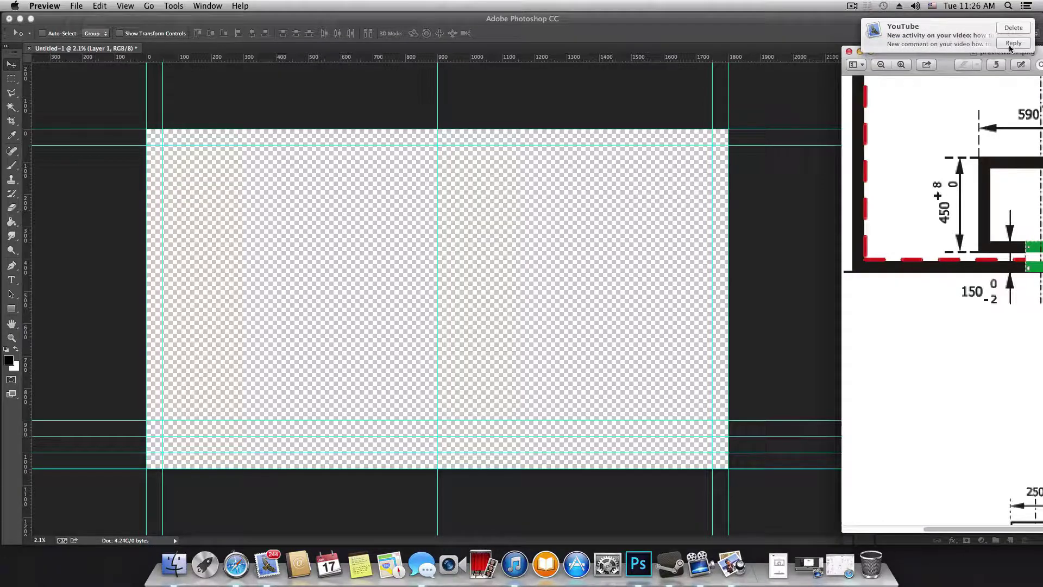
drag(1039, 55, 604, 65)
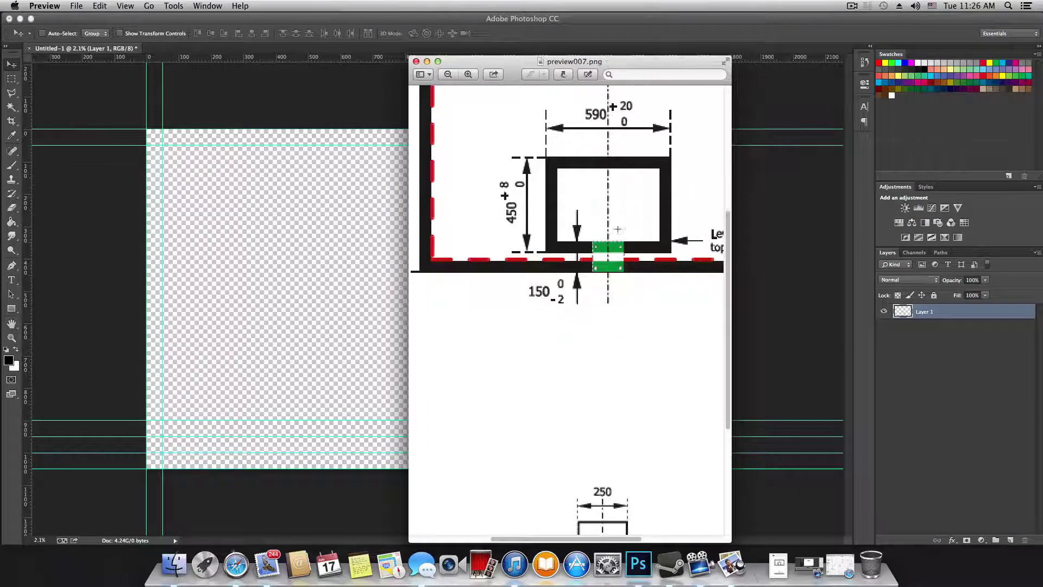
scroll(636, 201, down, 1)
scroll(597, 244, up, 3)
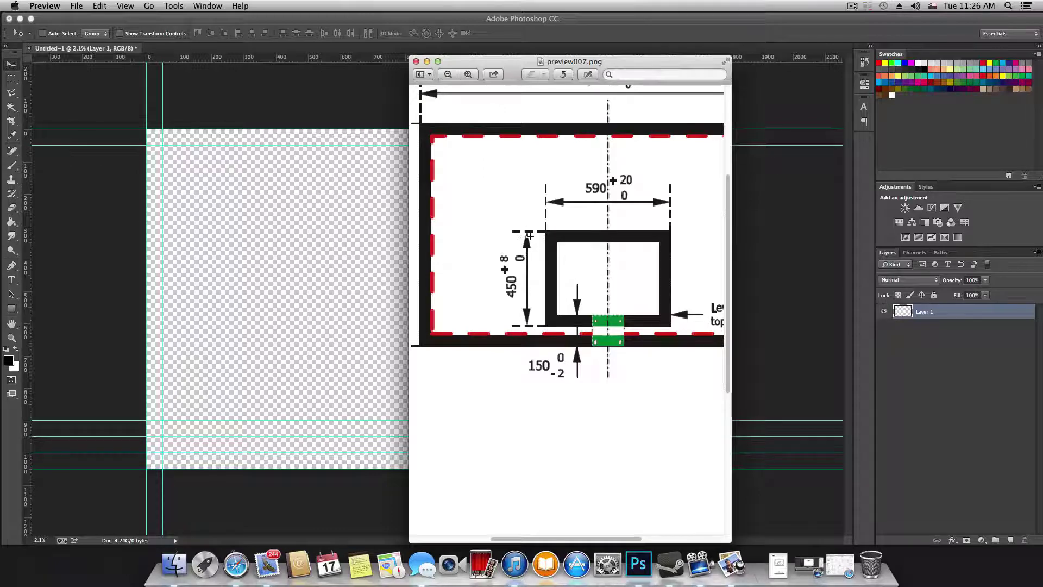
drag(479, 61, 753, 49)
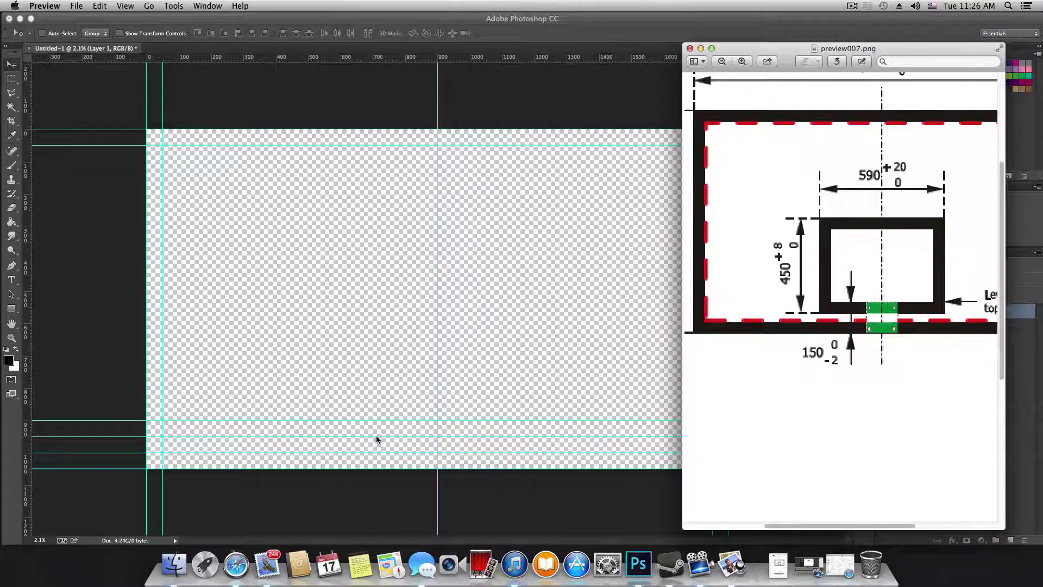
Return to Photoshop and add a horizontal guide about 500 cm below the canvas's top edge for the inner rectangle's upper side.
click(434, 64)
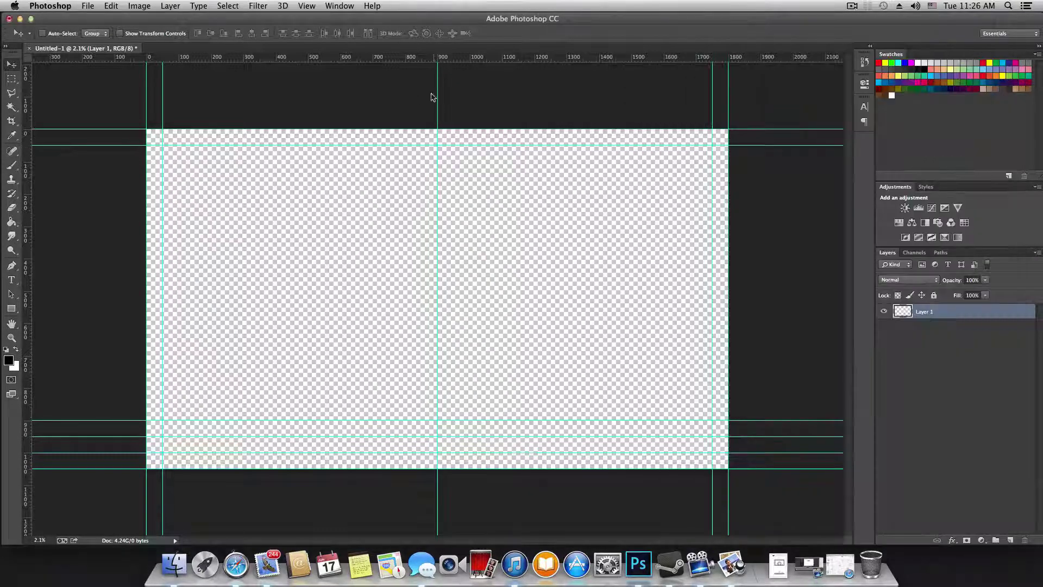
drag(425, 57, 432, 436)
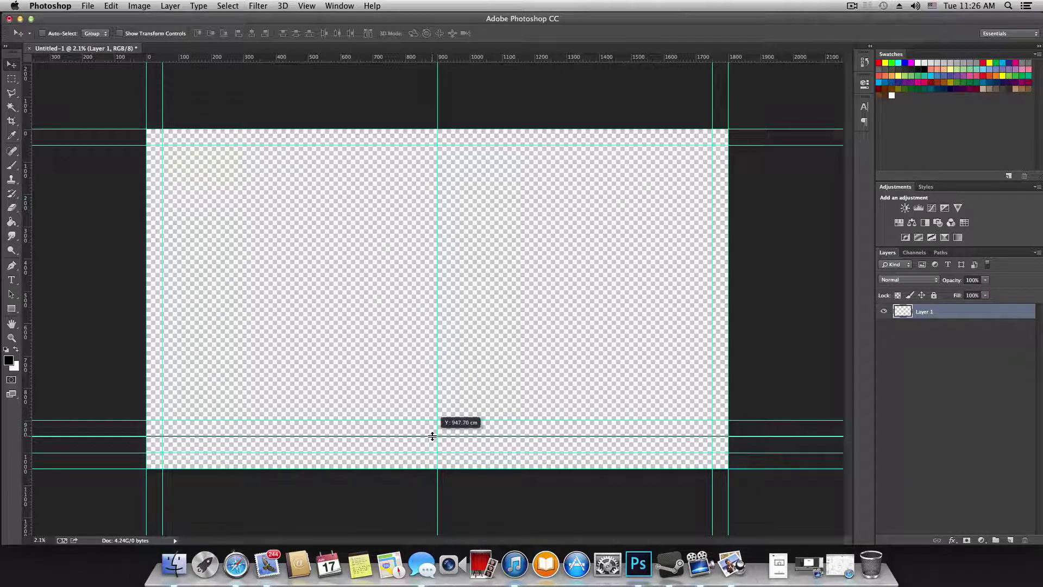
drag(432, 436, 429, 420)
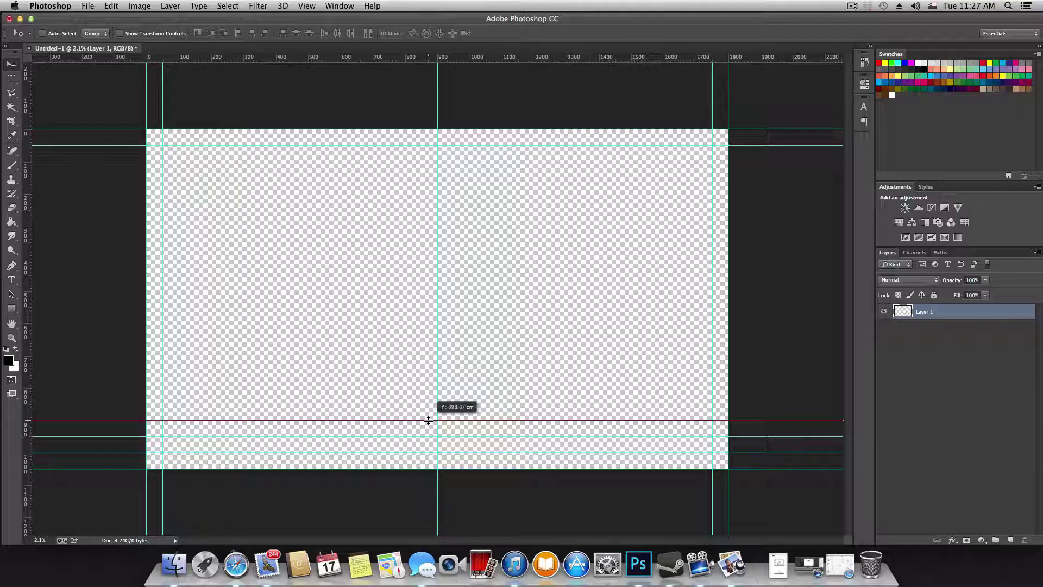
drag(429, 420, 409, 291)
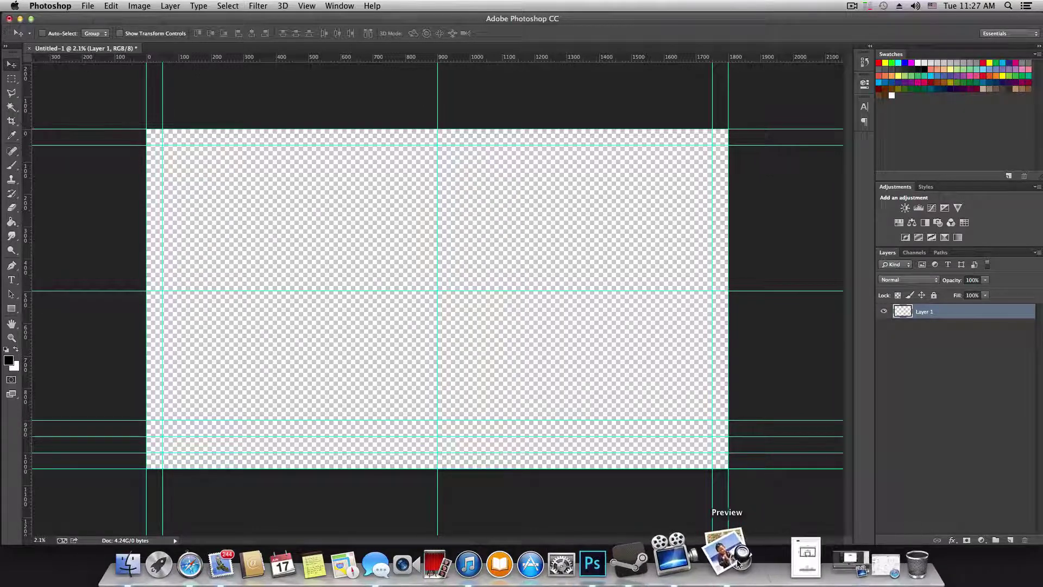
Reopen preview007.png to check the inner rectangle's width dimension, and move the drawing out of the way.
click(726, 554)
drag(804, 53, 485, 67)
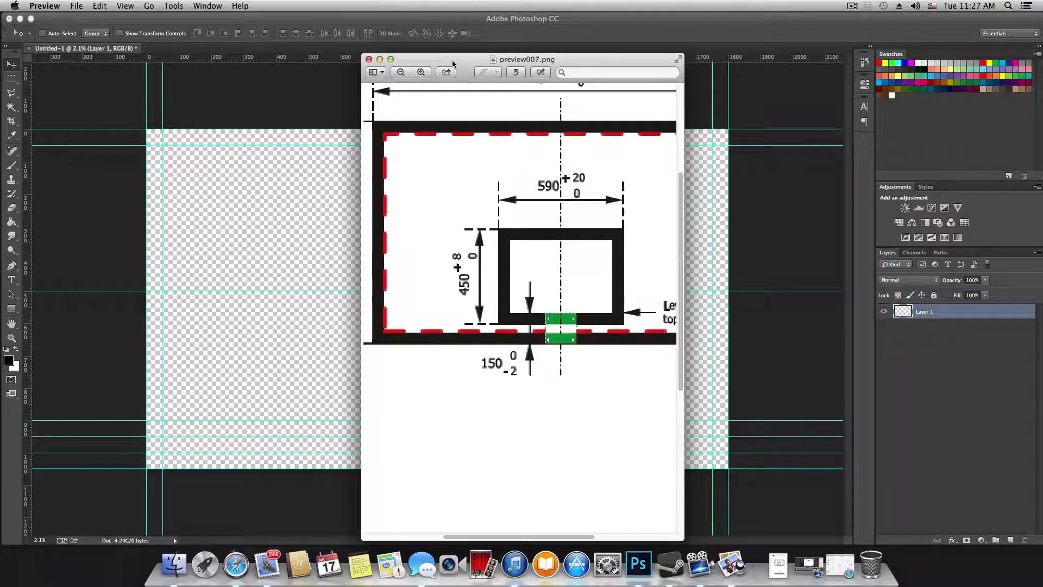
drag(465, 58, 869, 71)
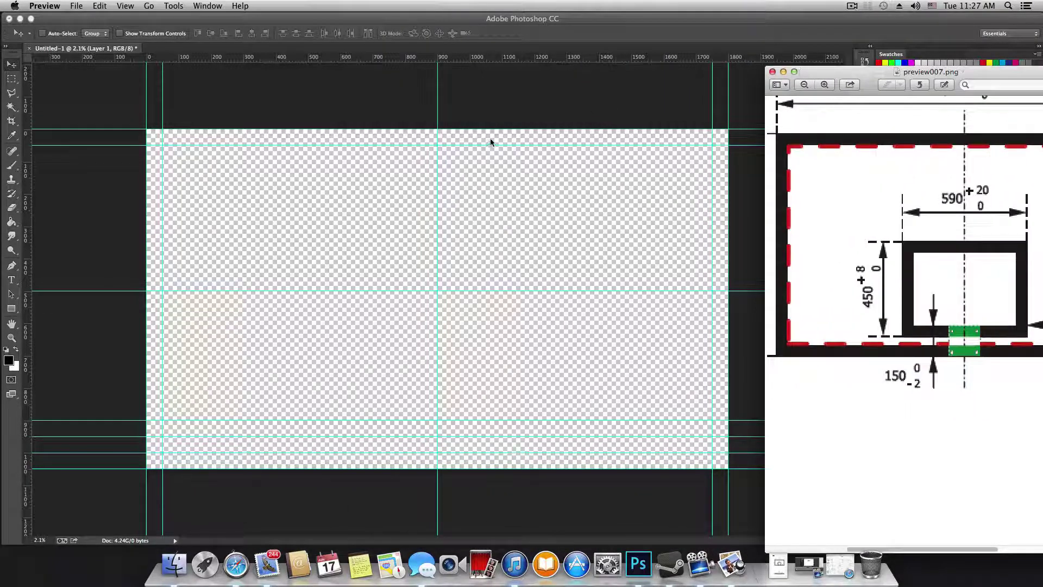
Return to Photoshop and place a vertical guide at about 605 cm for the inner rectangle's left side.
click(29, 114)
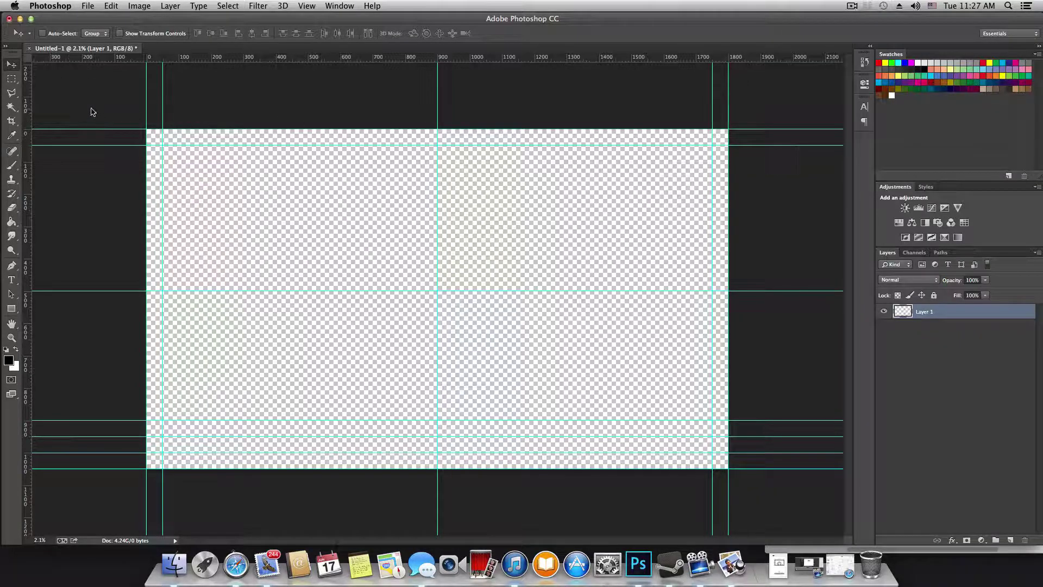
drag(25, 124, 340, 136)
scroll(369, 180, up, 2)
scroll(370, 181, up, 1)
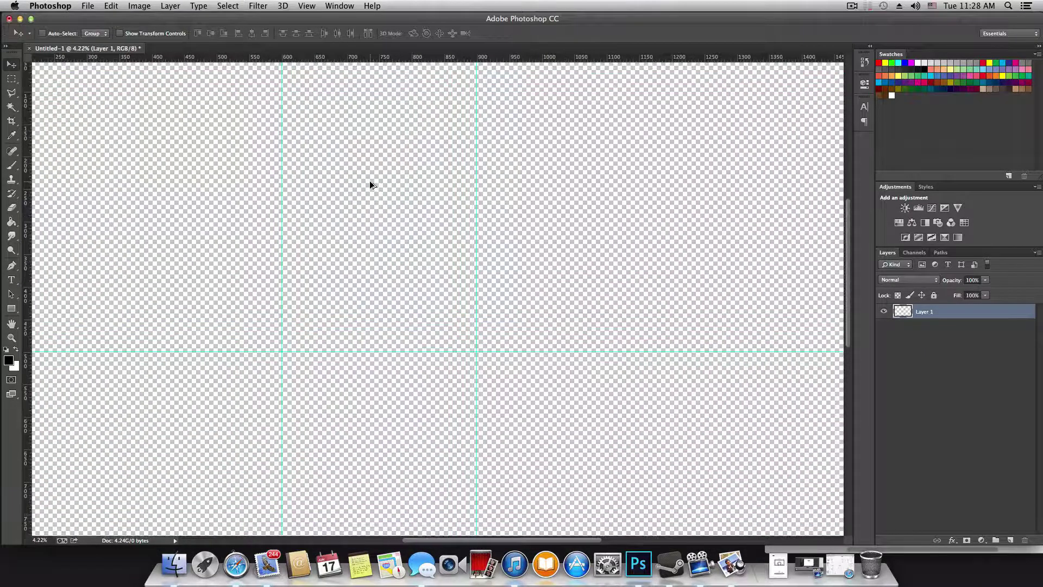
scroll(331, 201, up, 2)
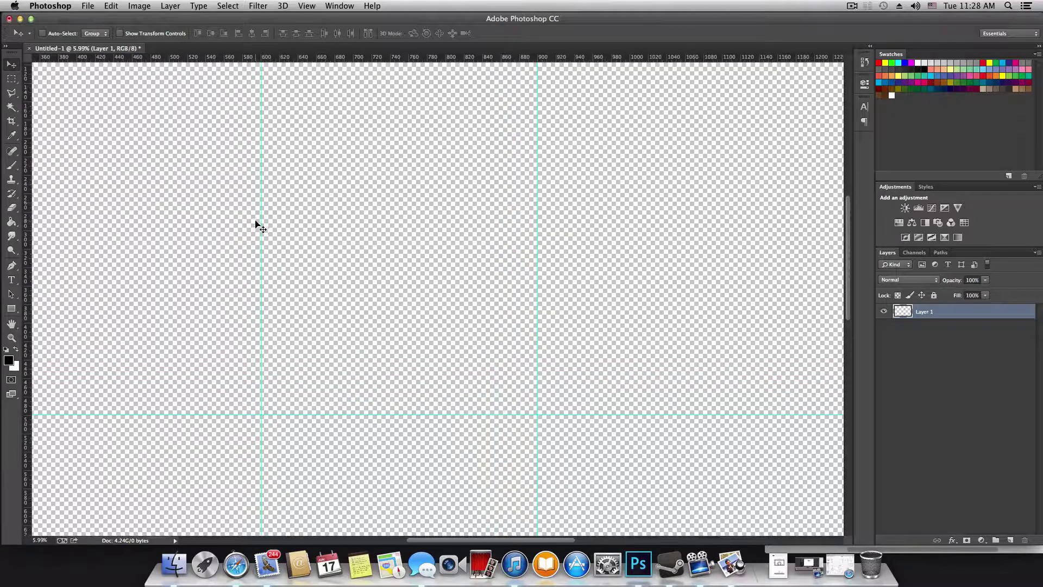
scroll(285, 225, up, 1)
scroll(285, 224, up, 10)
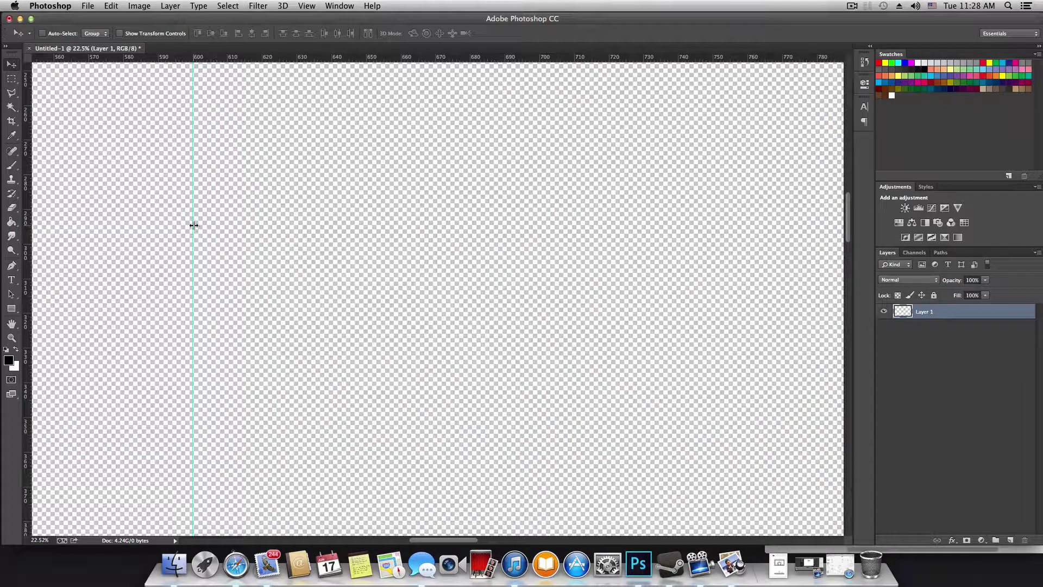
drag(194, 225, 209, 226)
key(super+0)
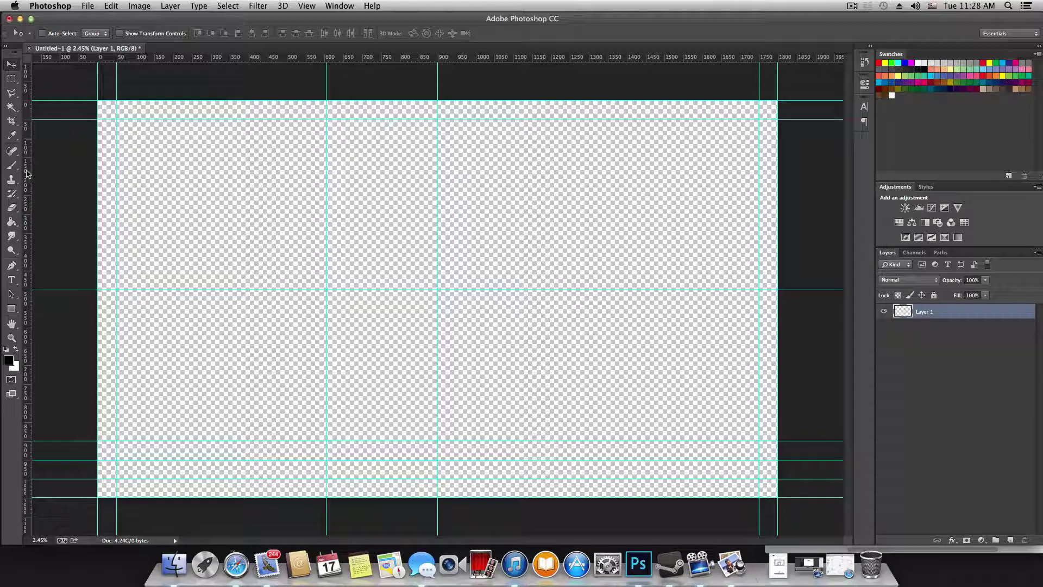
Place a vertical guide at about 1195 cm for the inner rectangle's right side.
drag(28, 173, 552, 161)
scroll(563, 180, up, 3)
scroll(565, 185, up, 6)
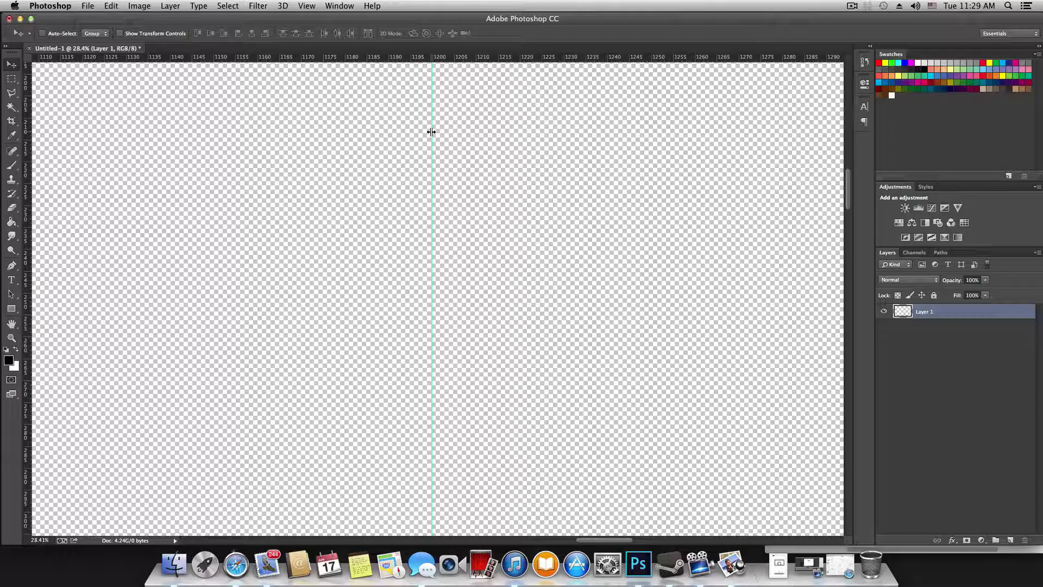
drag(430, 131, 410, 133)
scroll(410, 203, down, 10)
scroll(409, 204, down, 3)
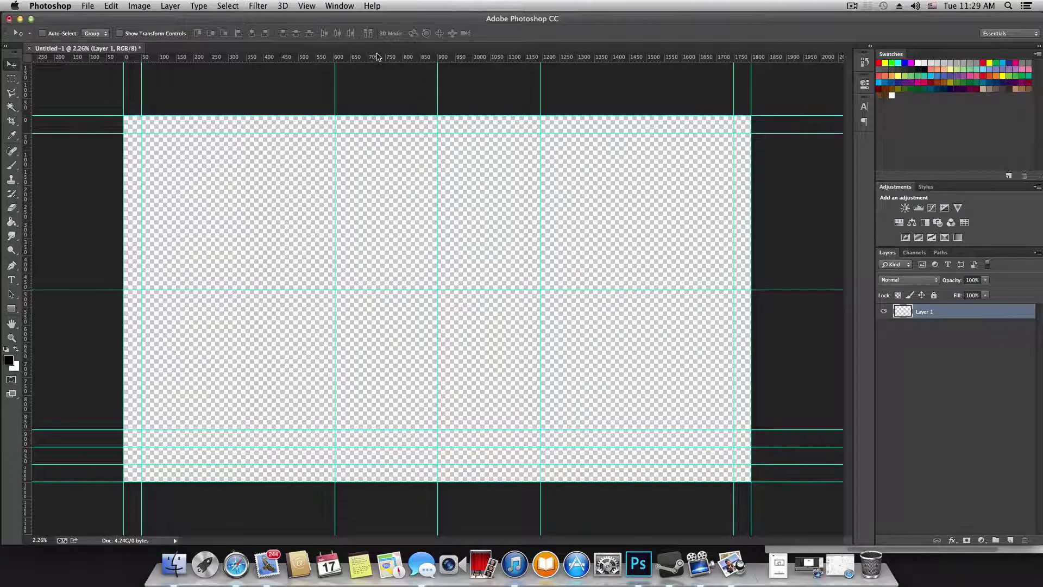
Add a horizontal guide about 50 cm below the inner rectangle's top guide and a vertical guide about 50 cm inside its left guide.
drag(380, 57, 403, 308)
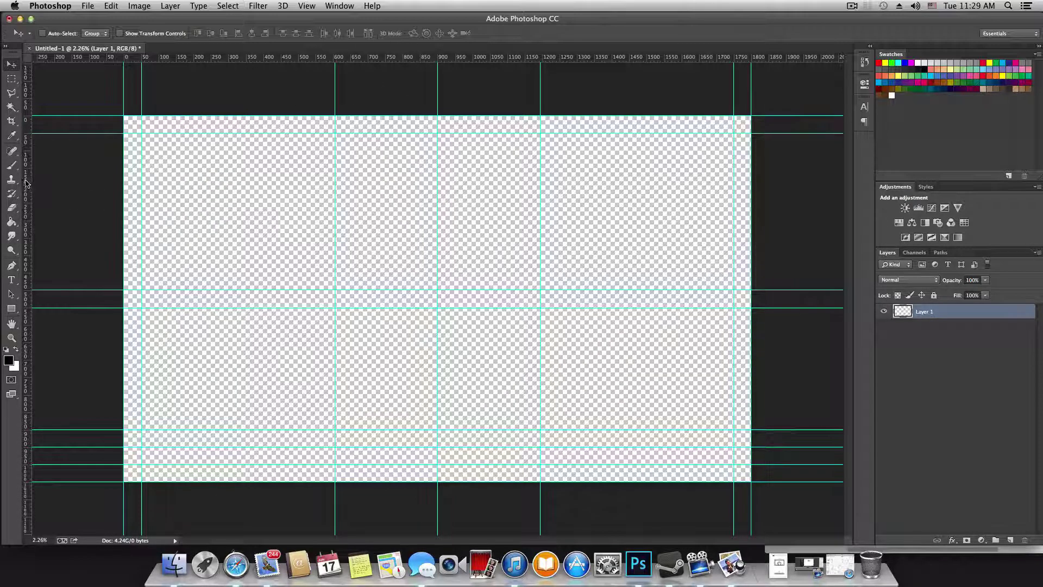
drag(26, 183, 336, 254)
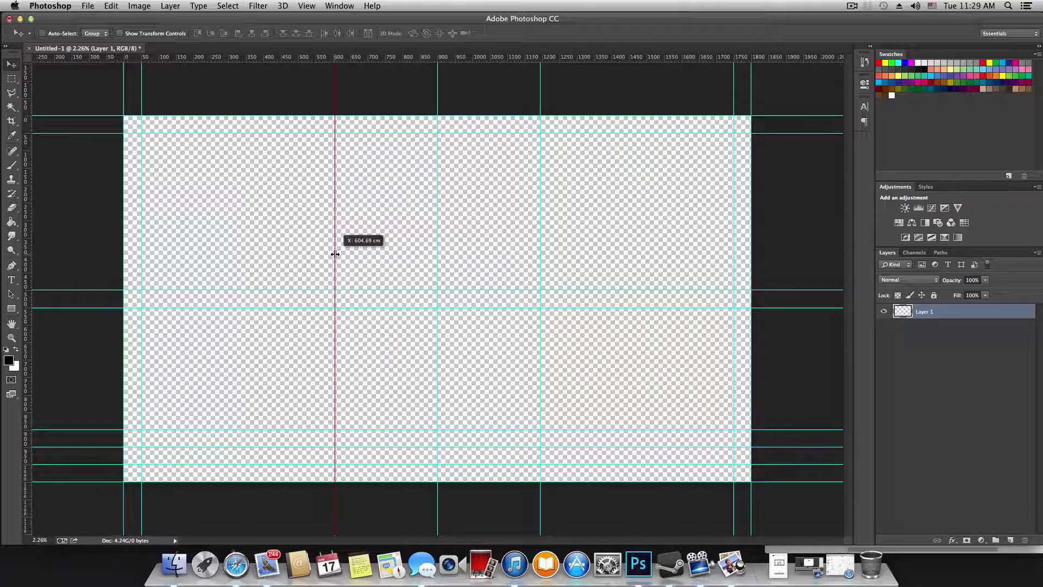
drag(335, 254, 351, 262)
scroll(355, 285, up, 5)
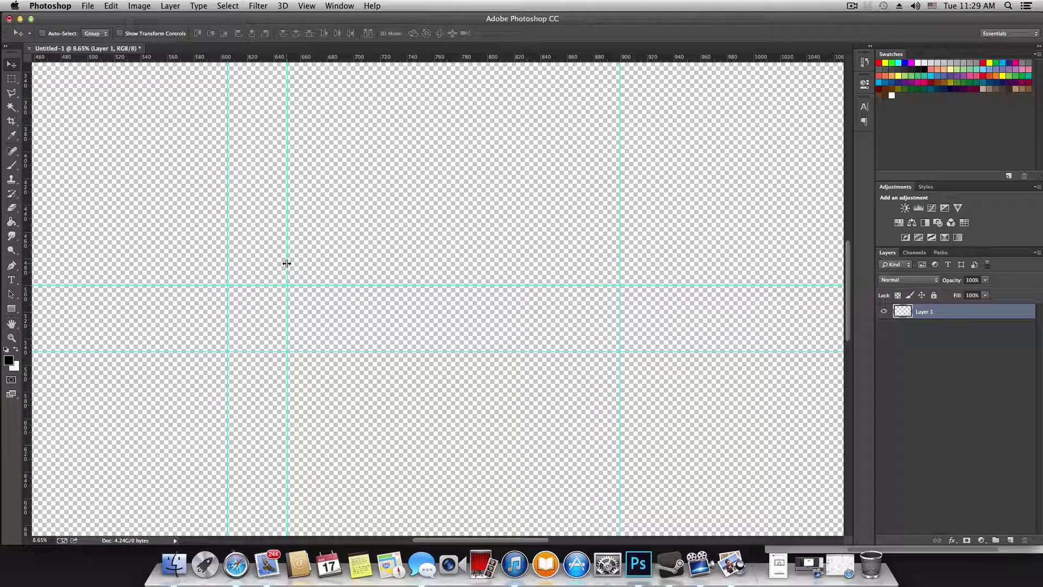
mouse_move(287, 263)
mouse_down()
mouse_move(305, 268)
mouse_move(296, 267)
mouse_up()
scroll(314, 282, down, 6)
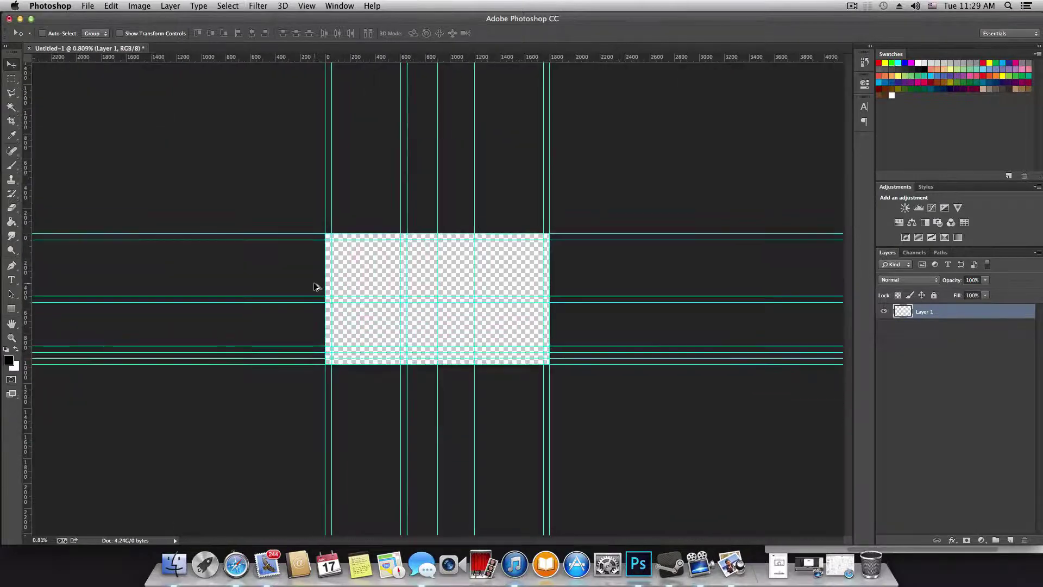
Add a vertical guide about 50 cm inside the inner rectangle's right guide.
drag(25, 225, 484, 267)
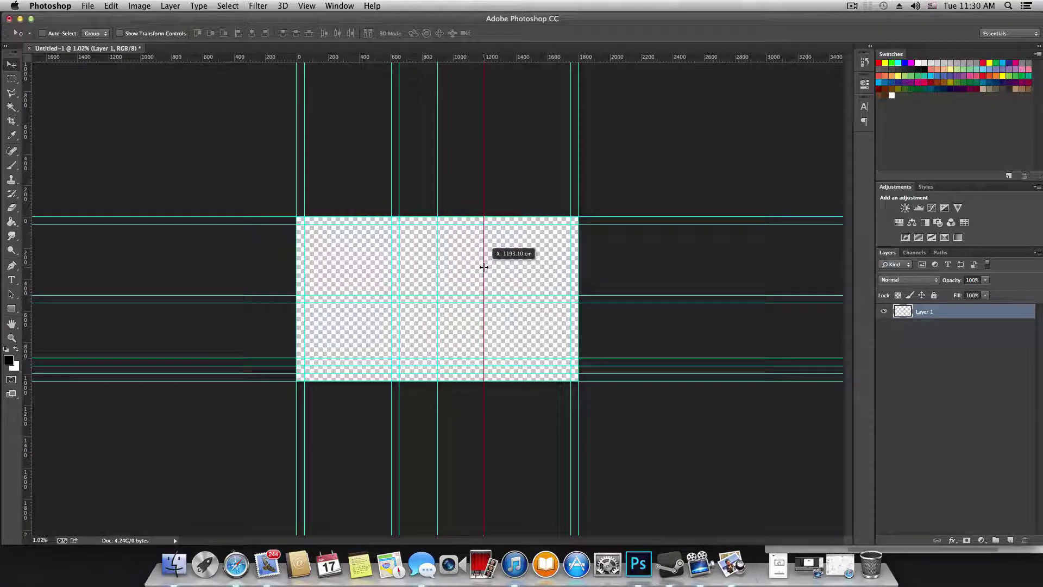
drag(484, 268, 476, 269)
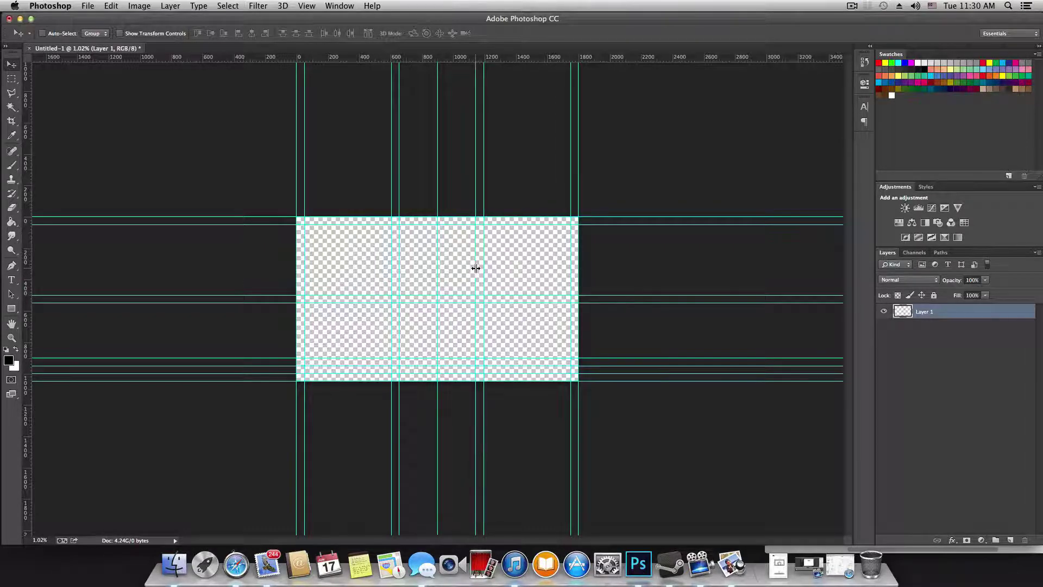
key(super+plus)
key(super+plus)
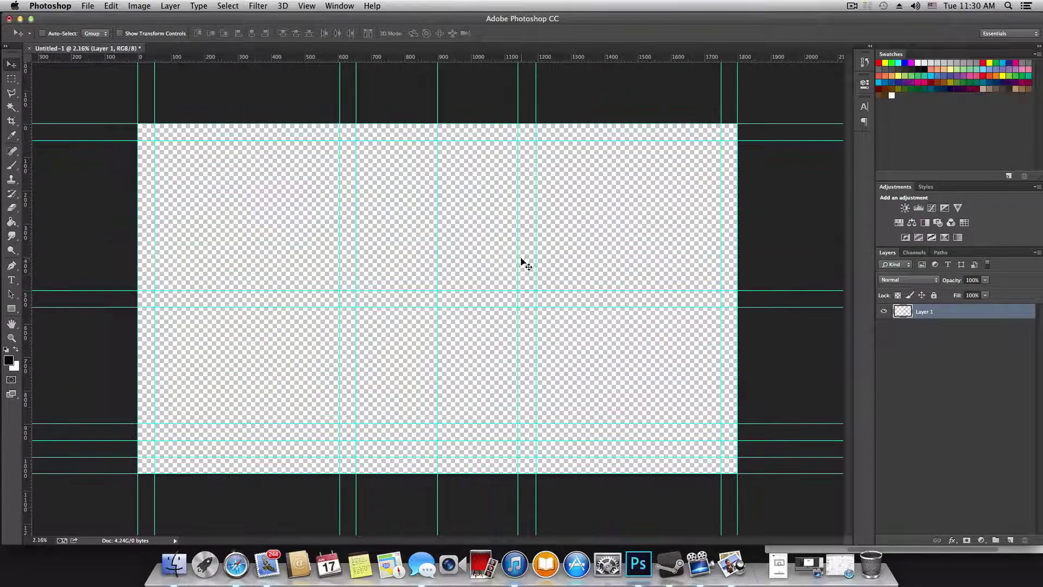
drag(516, 259, 562, 279)
scroll(520, 272, up, 5)
scroll(562, 280, down, 4)
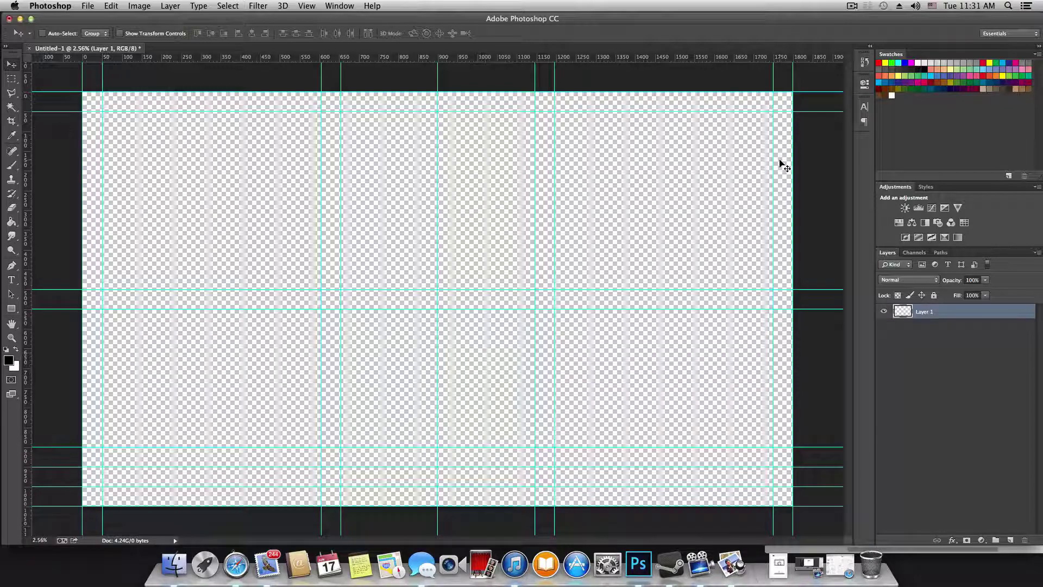
click(853, 6)
click(864, 40)
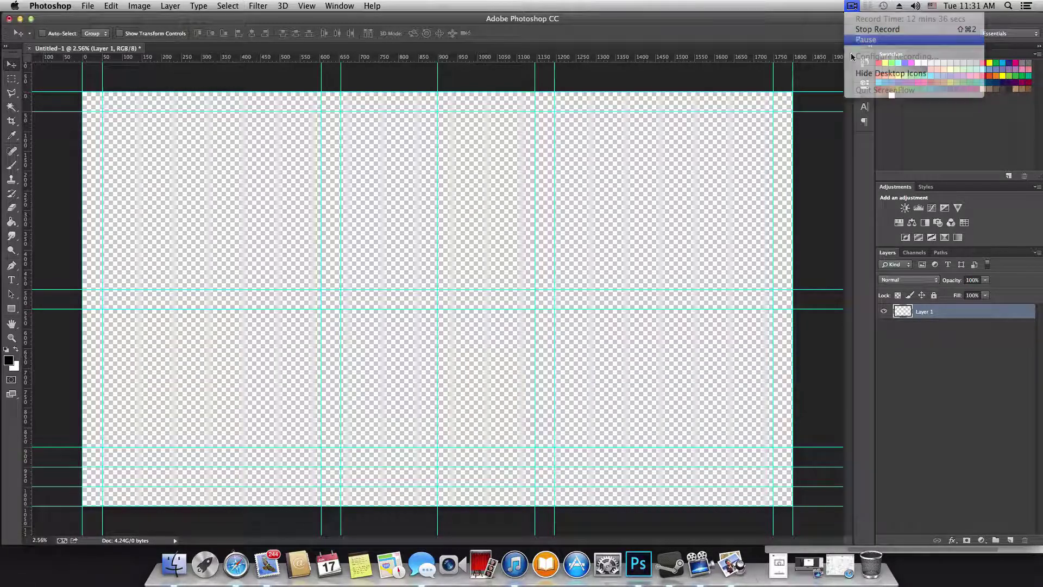
scroll(687, 249, down, 3)
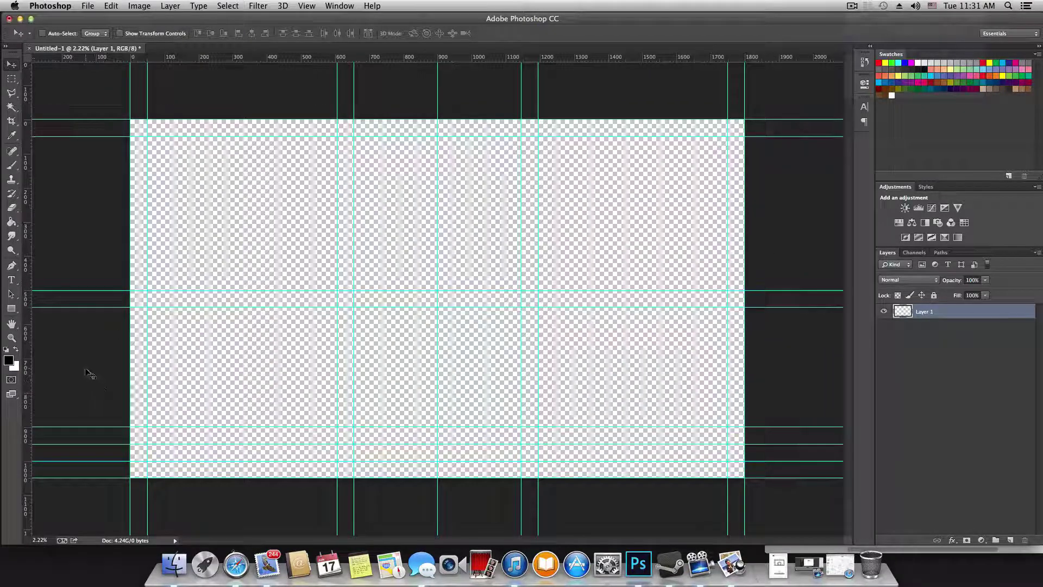
Activate the Rectangle Tool in Shape mode and set its fill to white.
click(10, 309)
click(11, 310)
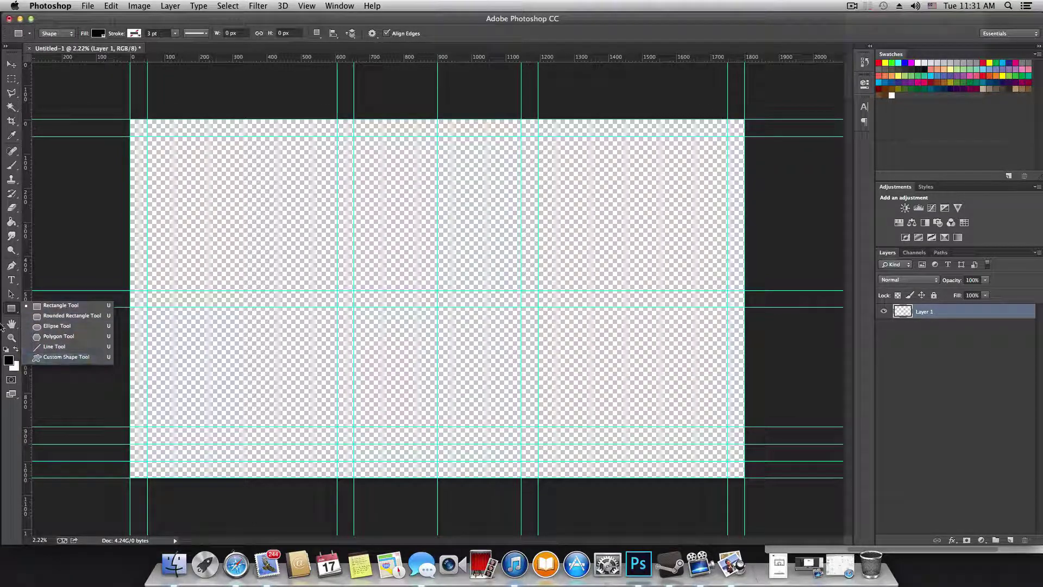
click(12, 311)
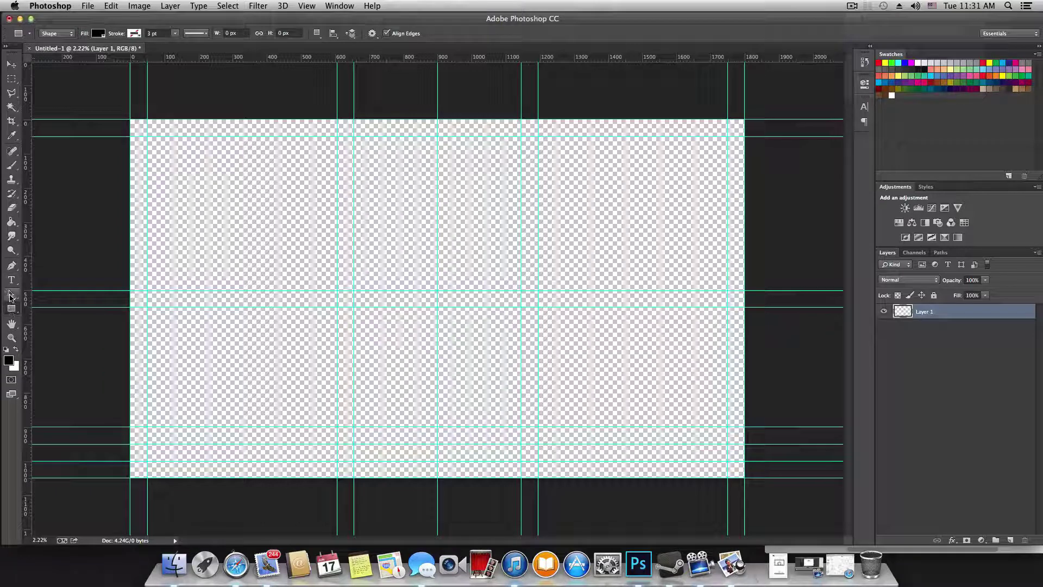
click(12, 313)
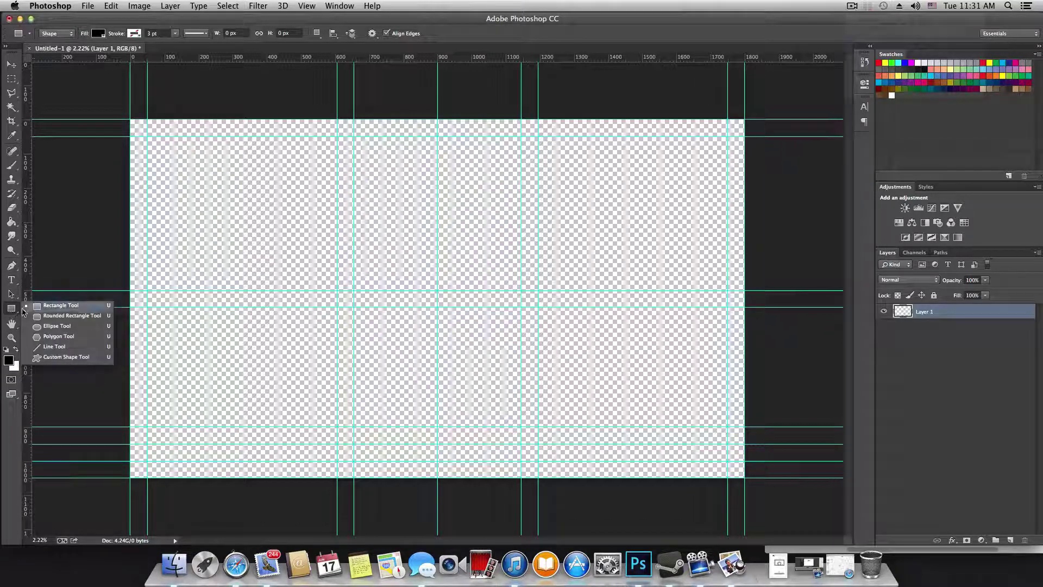
click(43, 305)
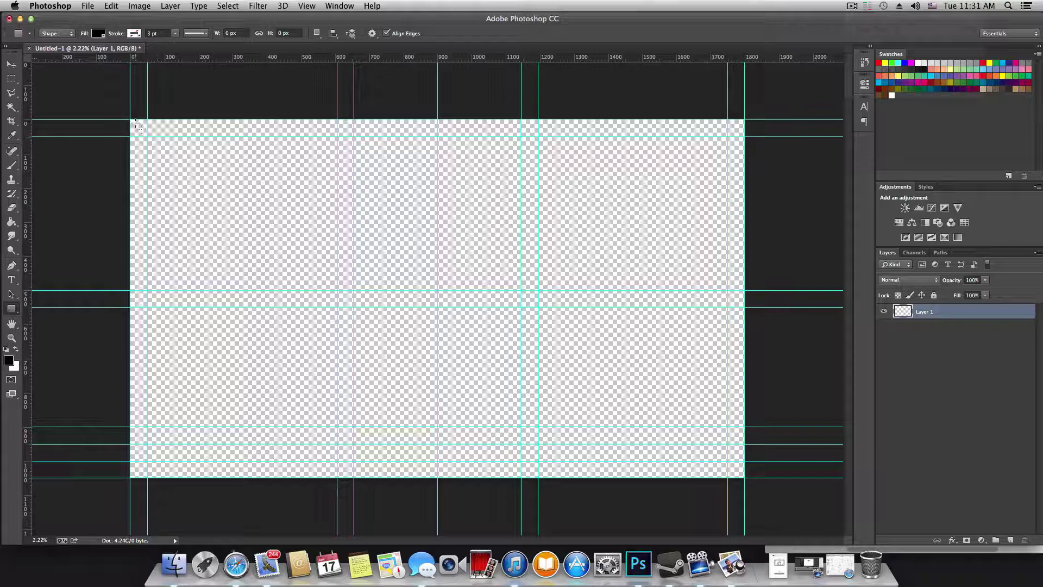
click(100, 34)
click(52, 86)
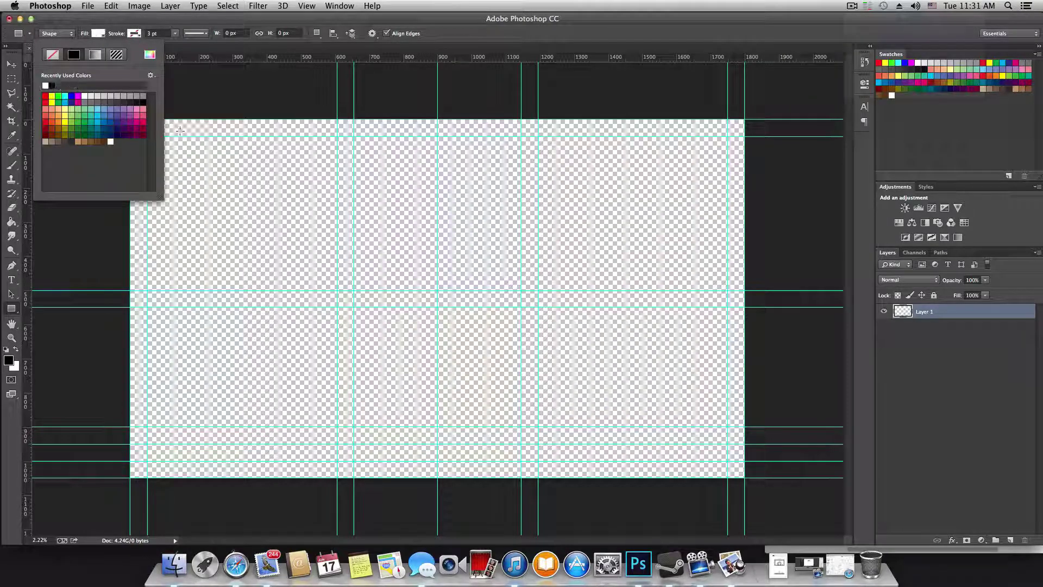
click(209, 80)
click(209, 81)
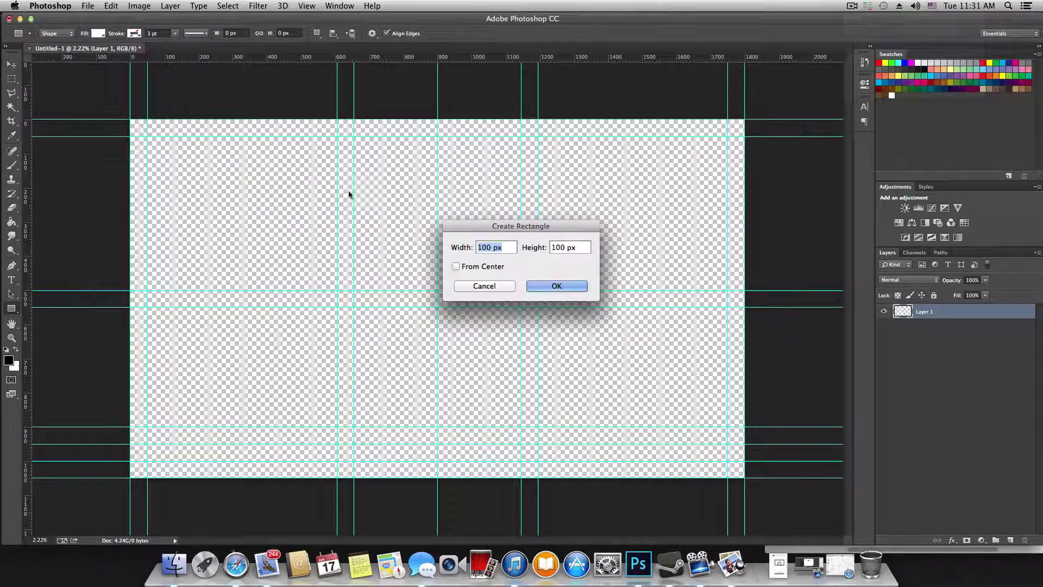
click(499, 286)
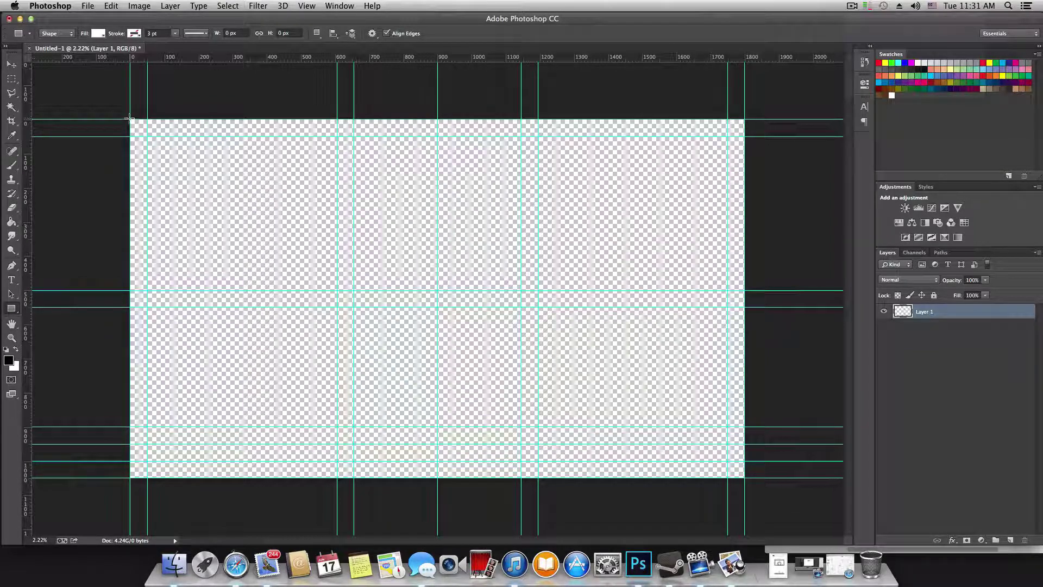
Draw a white rectangle of 51024 × 29764 px covering the whole canvas and rasterize its layer.
drag(131, 119, 748, 482)
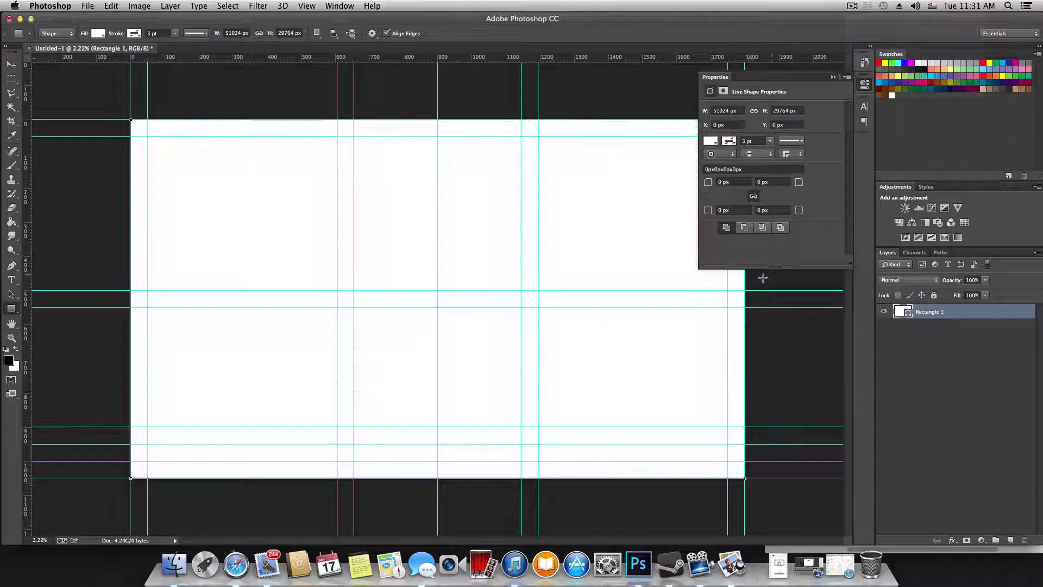
click(834, 78)
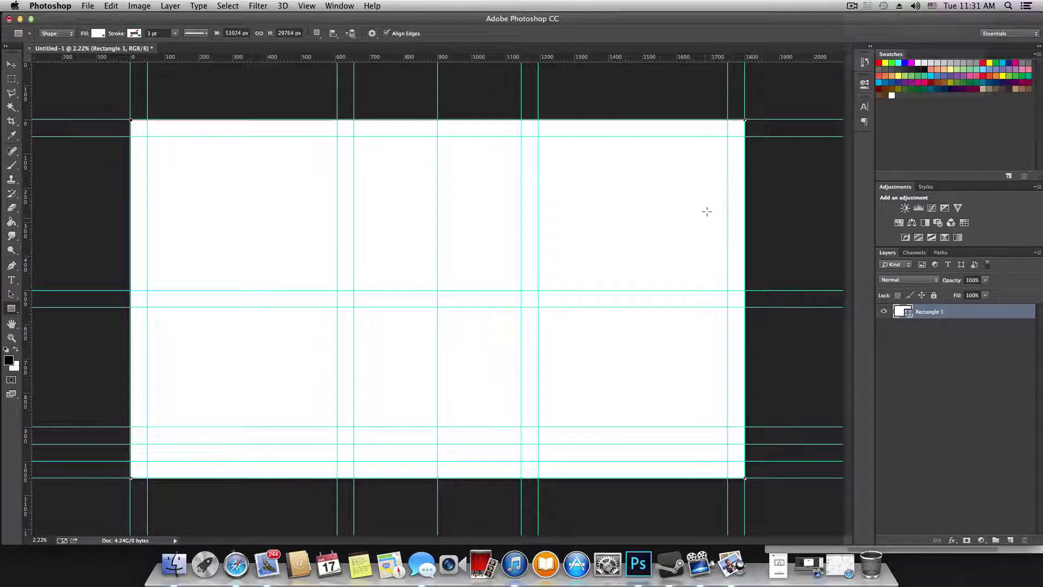
right_click(973, 317)
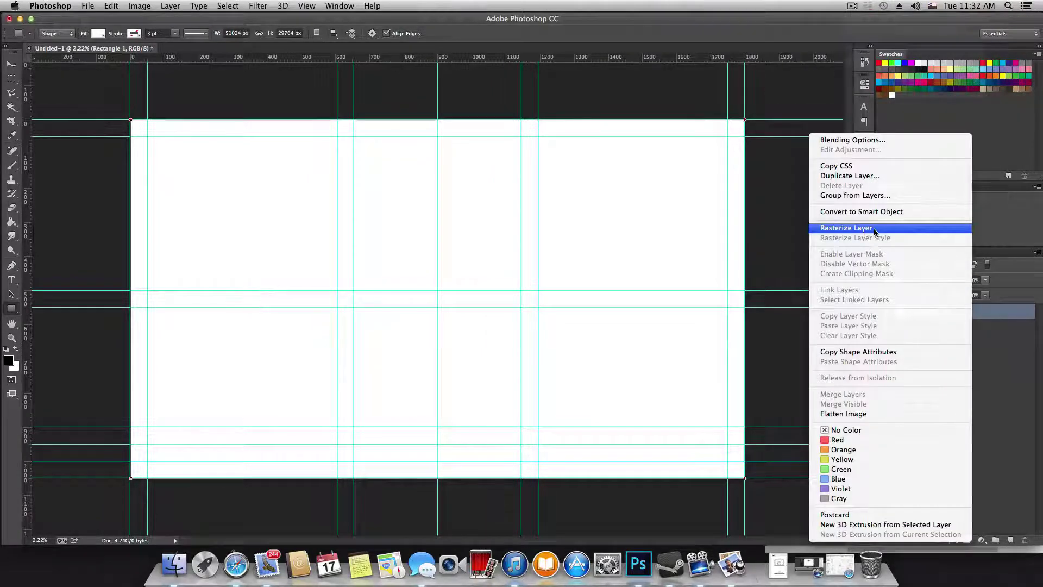
click(874, 228)
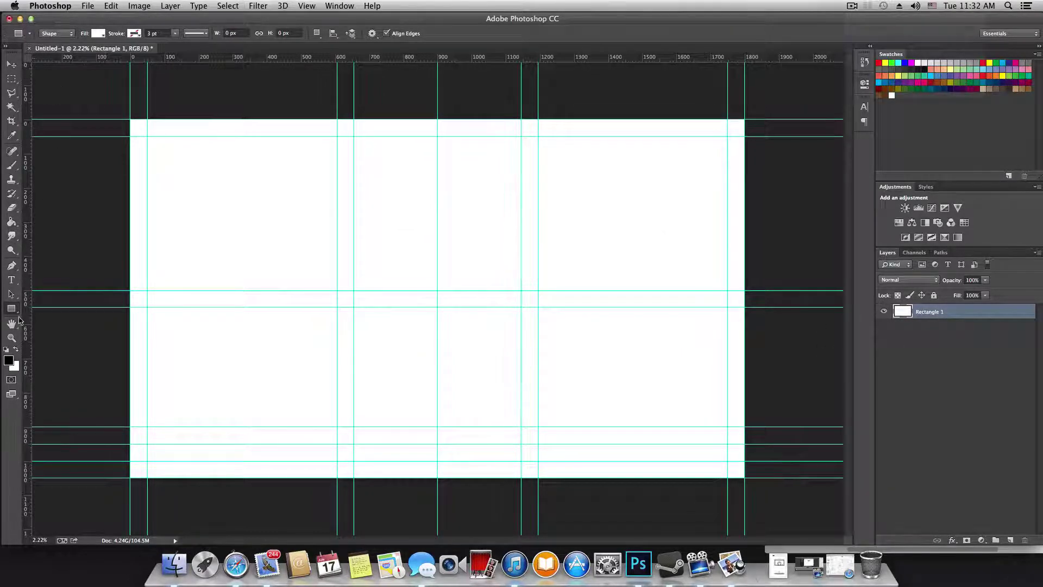
Draw a black-filled rectangle of 48190 × 26930 px along the border's inner guides.
click(99, 33)
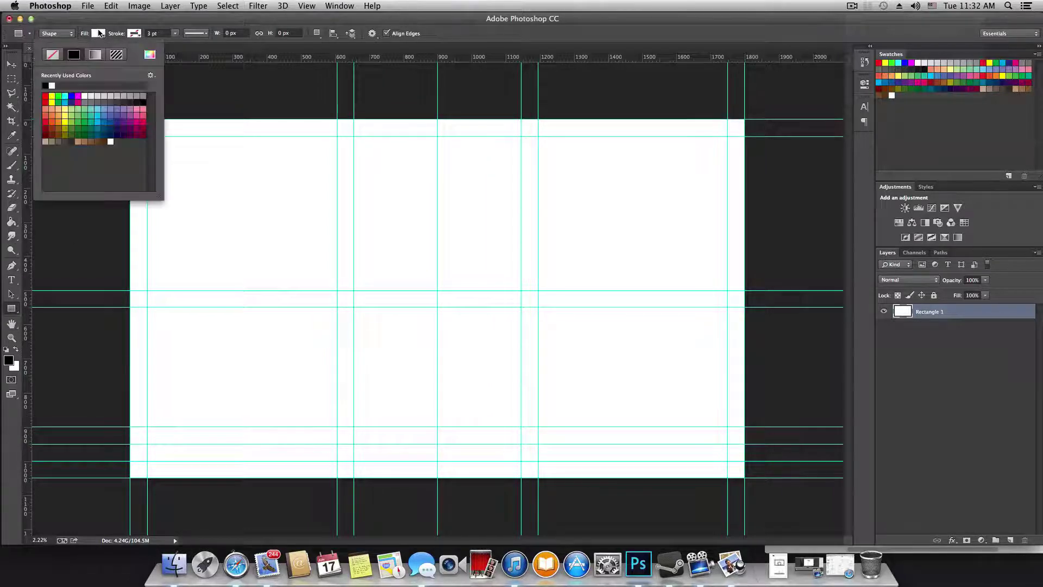
click(47, 85)
click(259, 97)
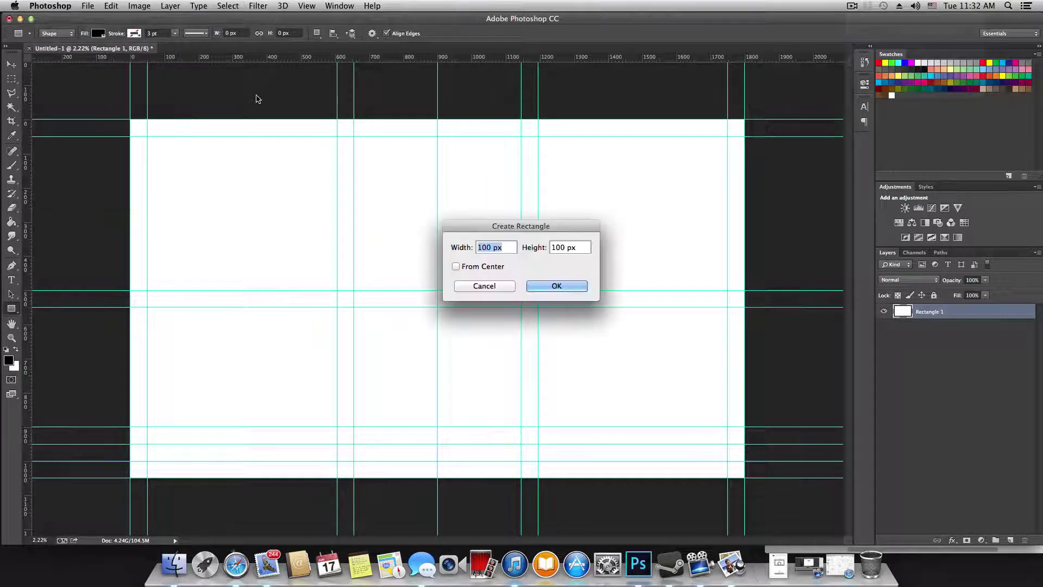
click(482, 287)
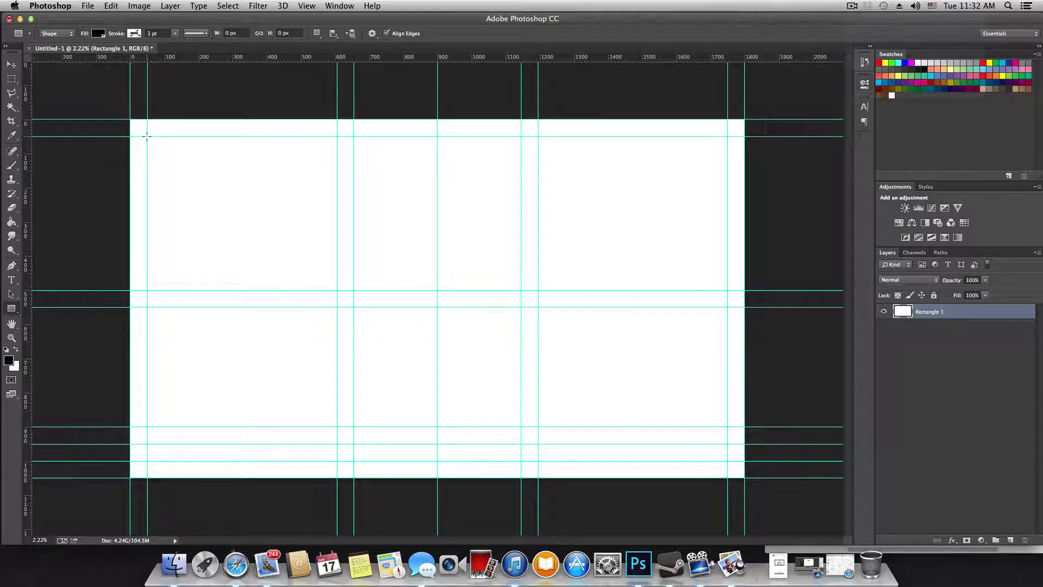
drag(147, 136, 728, 462)
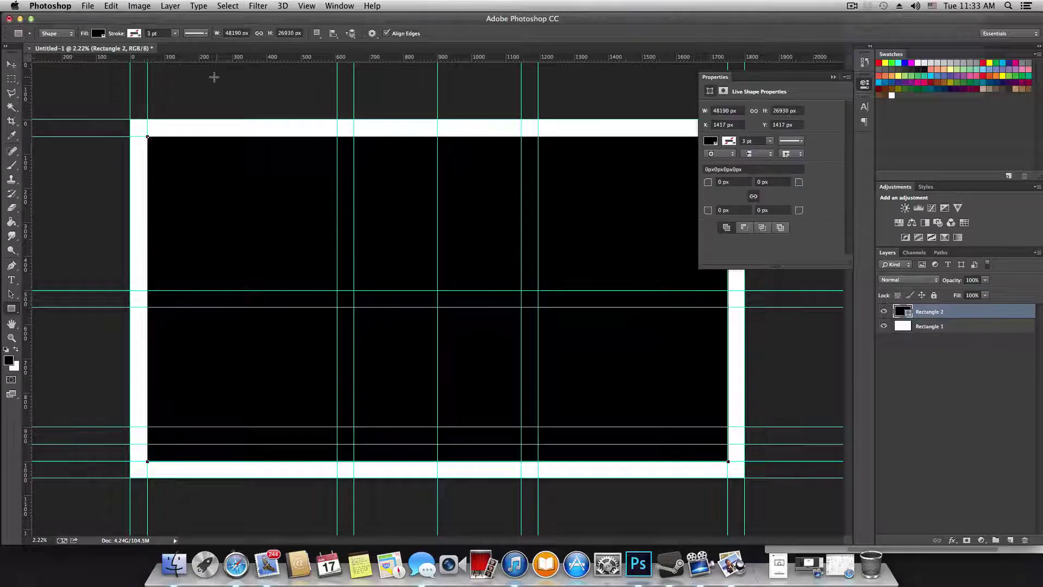
click(832, 76)
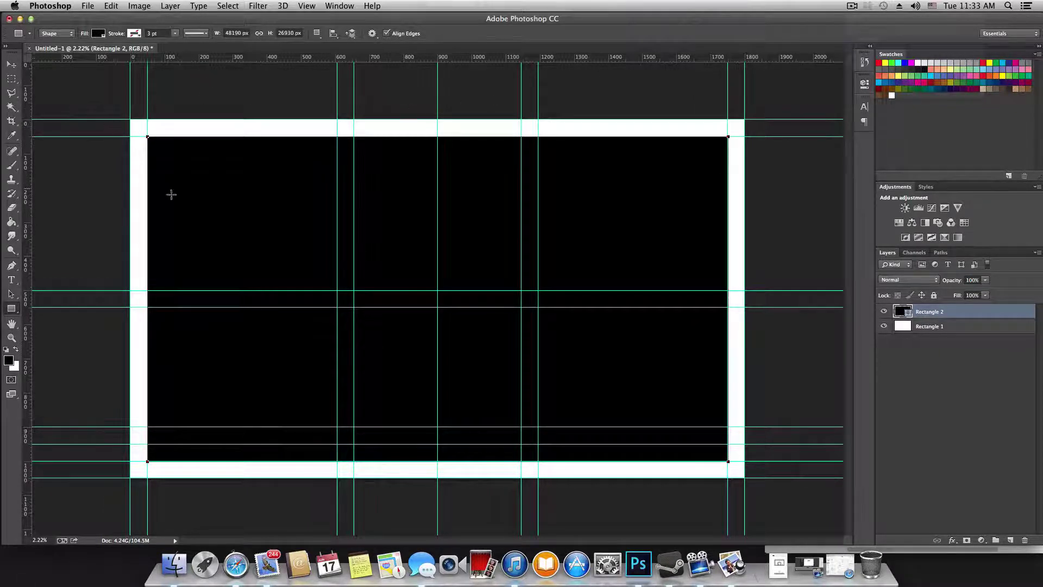
click(98, 33)
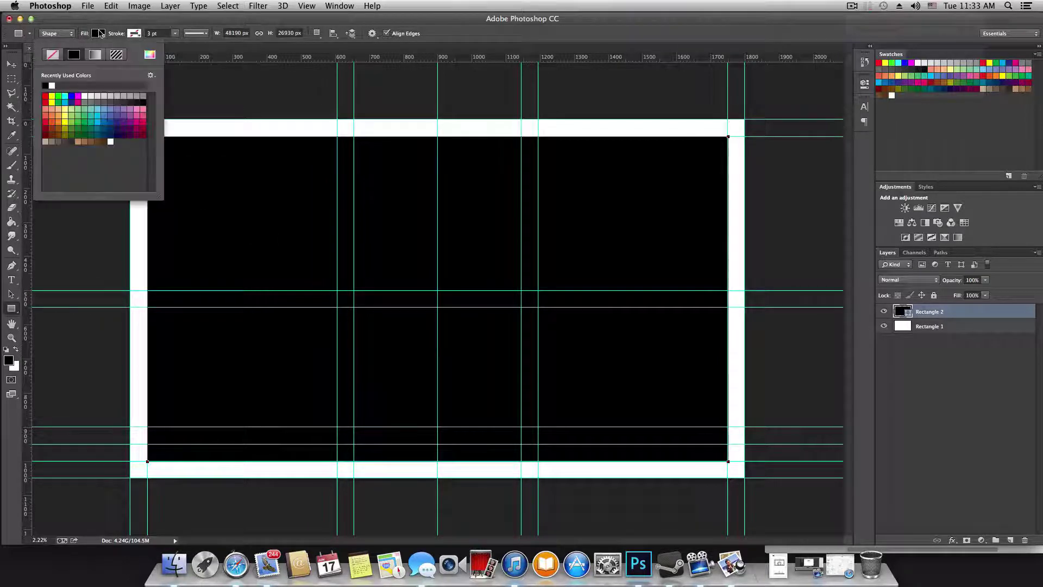
click(53, 85)
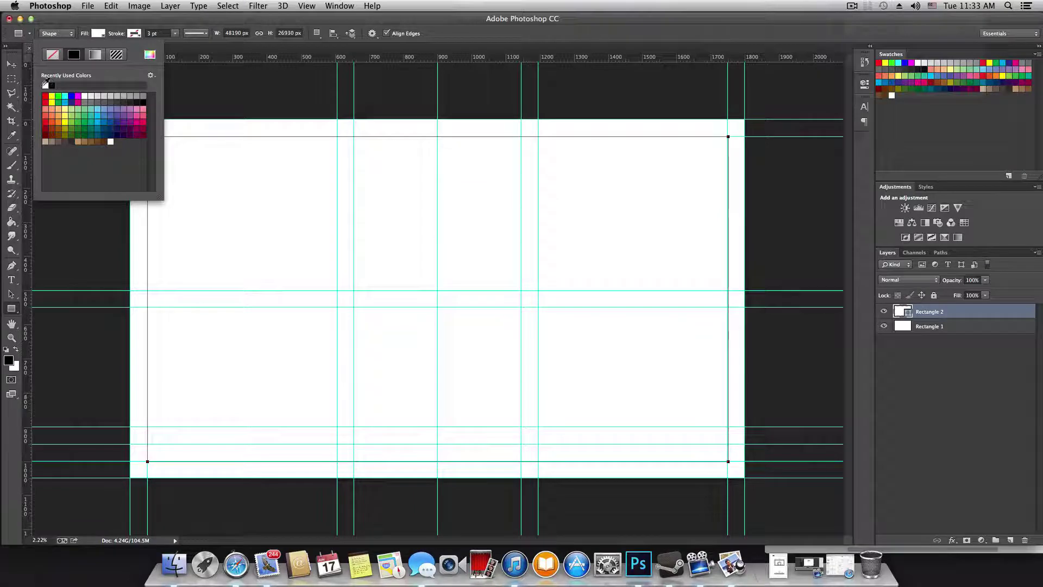
click(52, 84)
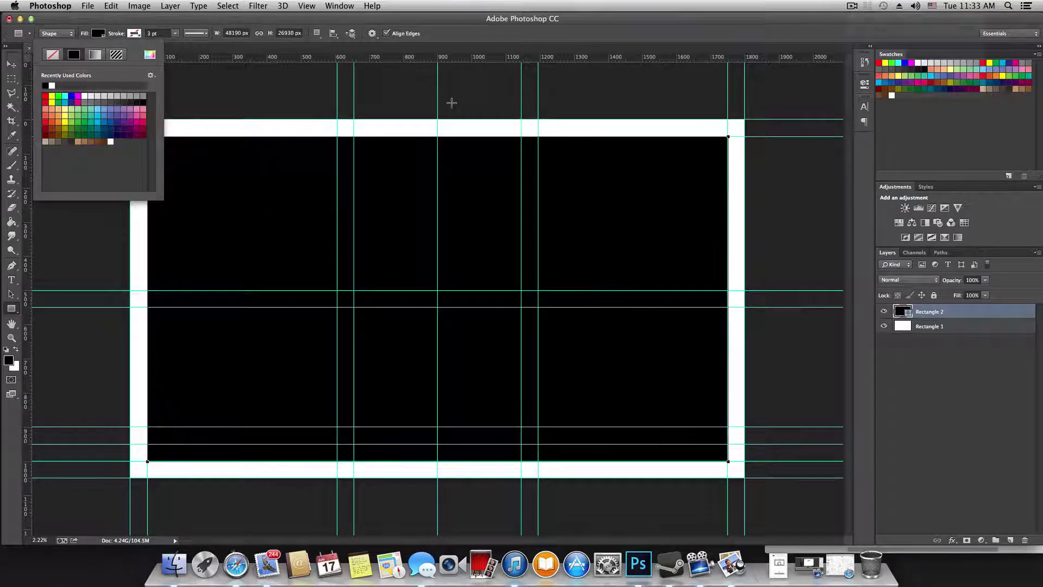
click(336, 290)
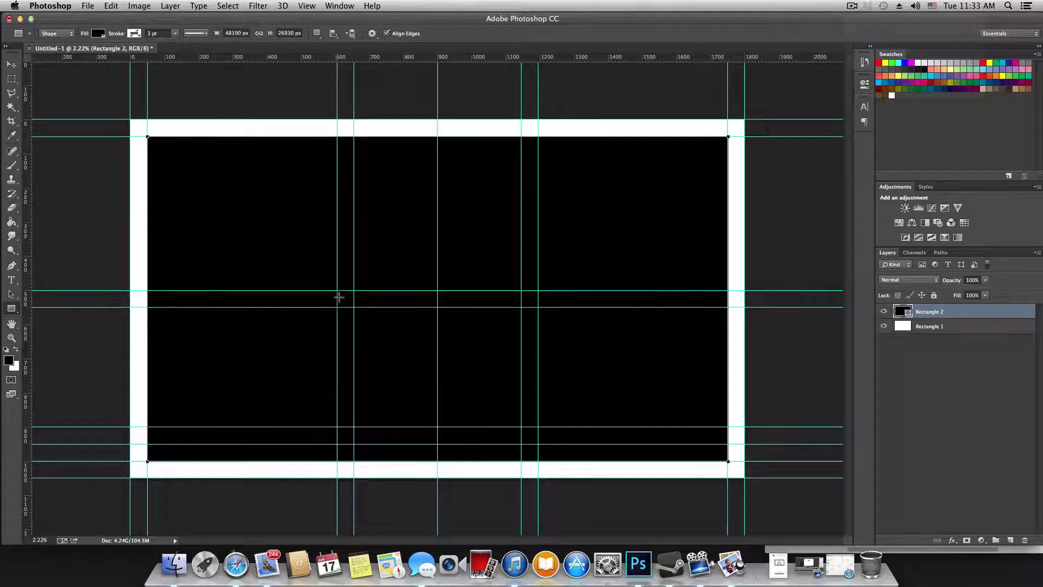
Draw a rectangle of 16726 × 12757 px along the inner rectangle's outer guides and fill it with white.
drag(337, 290, 537, 440)
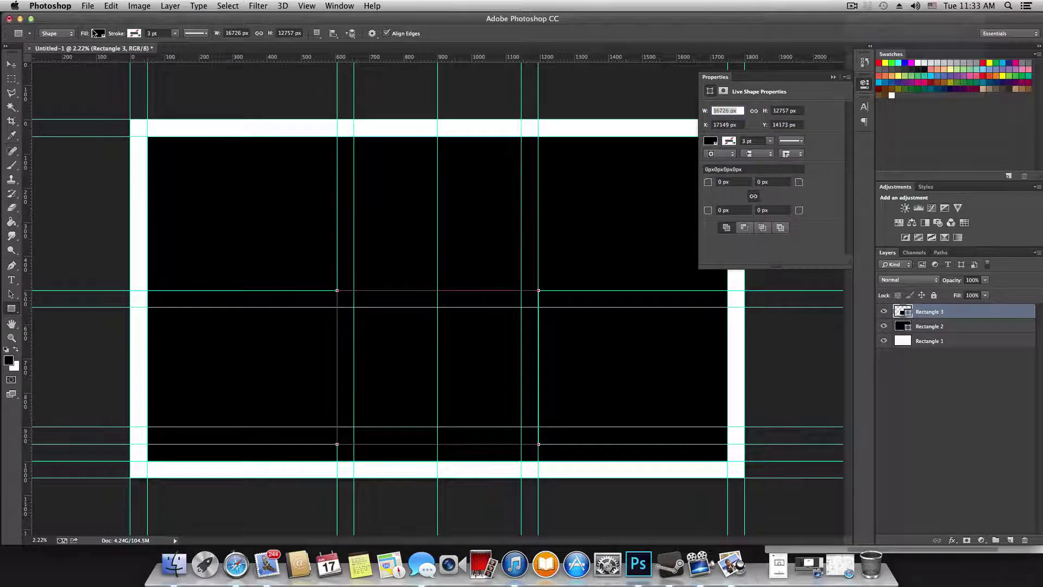
click(97, 33)
click(51, 85)
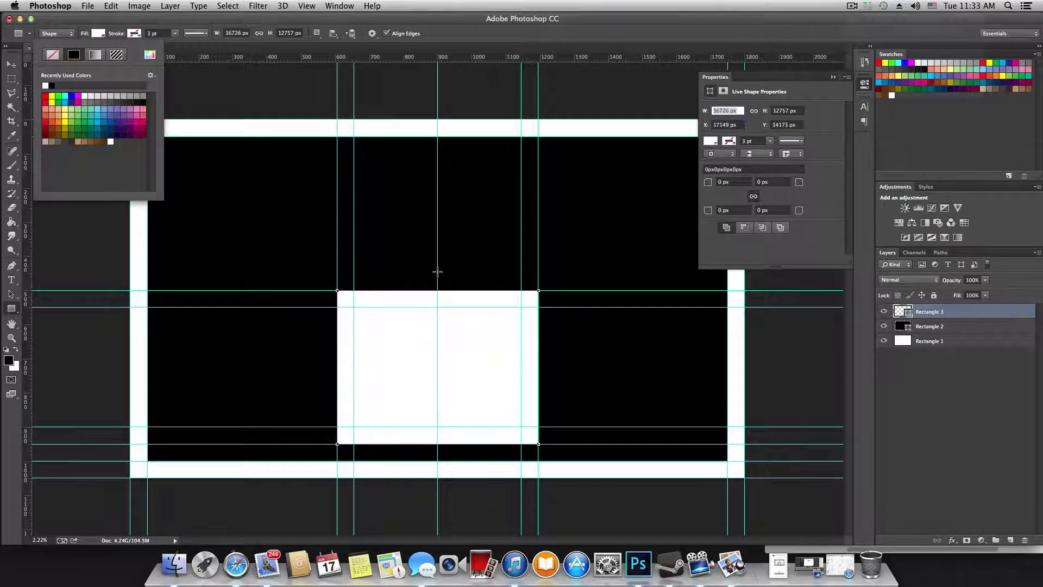
click(834, 77)
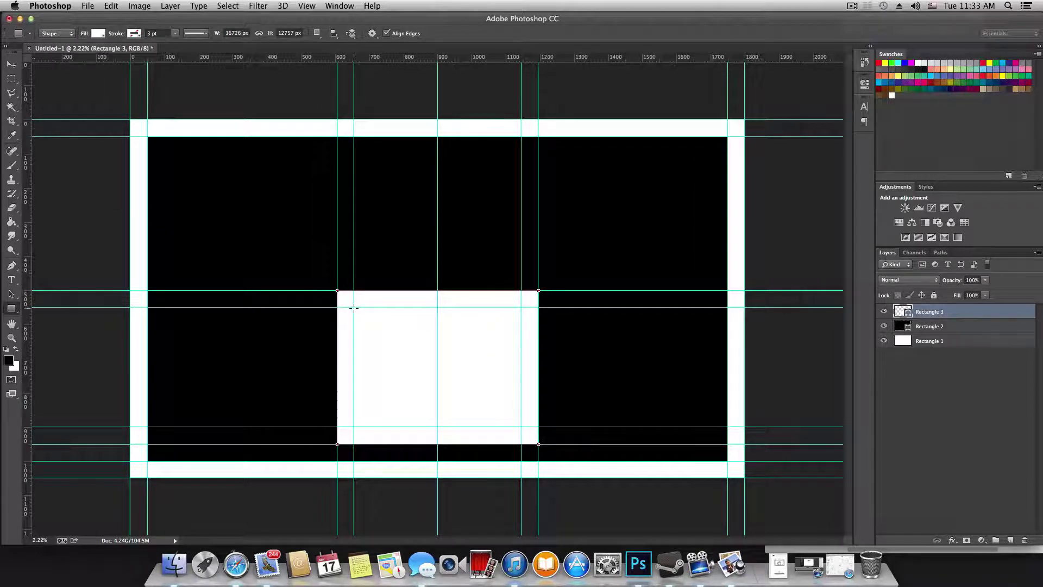
Draw a rectangle of 13891 × 9922 px along the inner rectangle's inner guides and fill it with black.
mouse_move(354, 308)
mouse_down()
mouse_move(466, 427)
mouse_move(520, 429)
mouse_up()
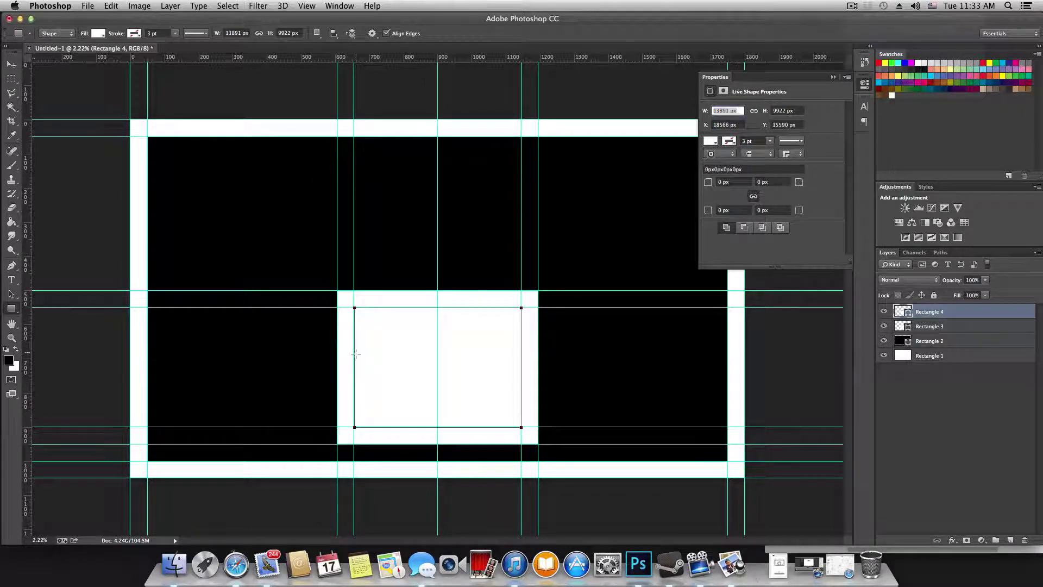
key(super+plus)
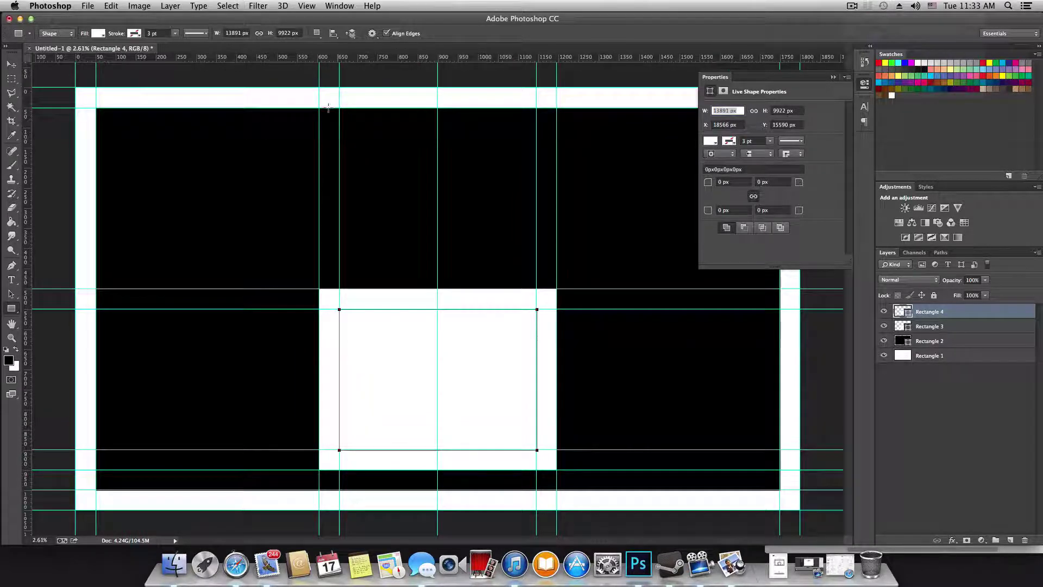
click(97, 34)
click(51, 85)
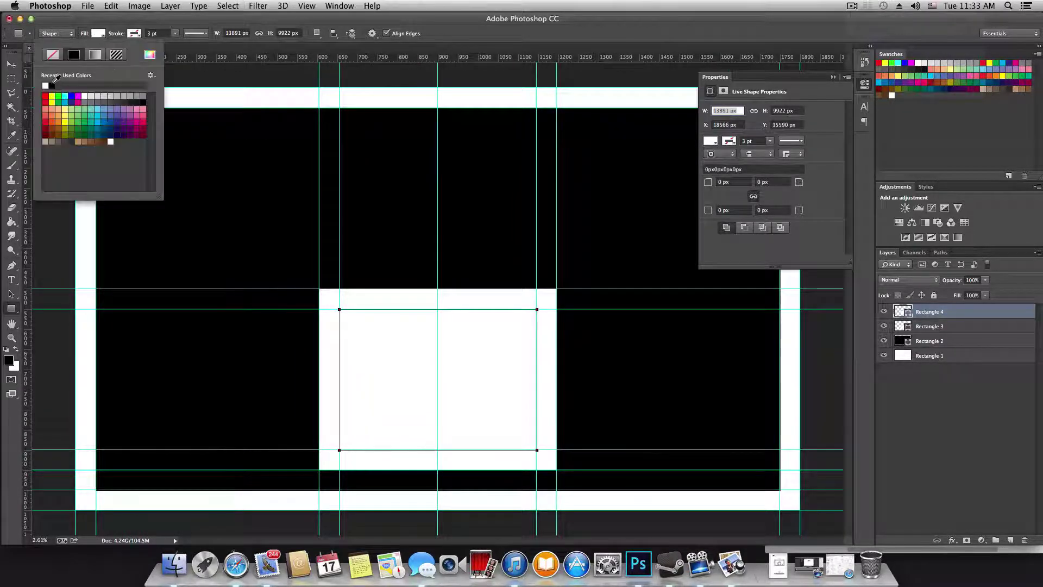
click(832, 79)
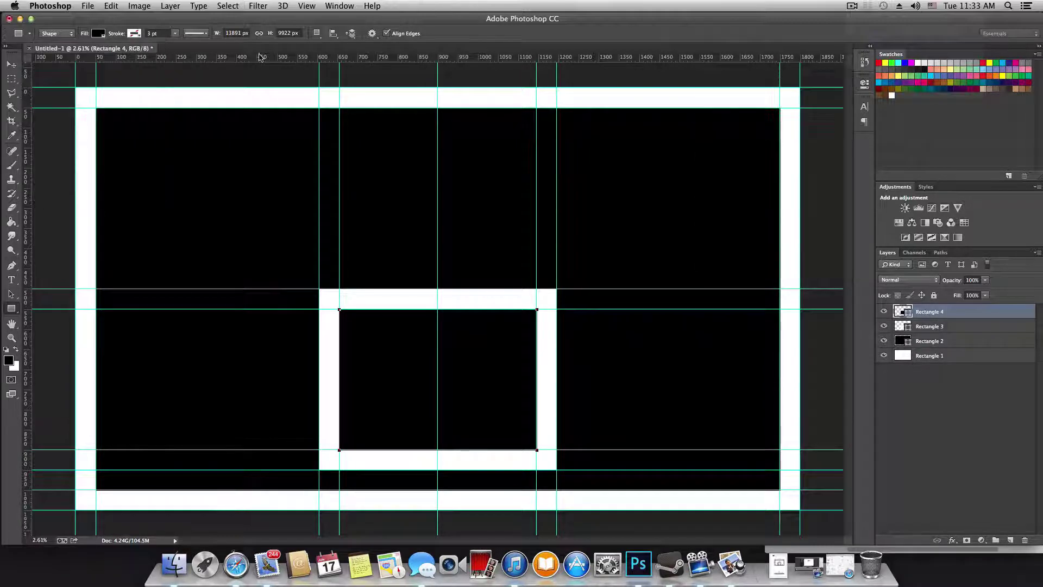
Rasterize the three shape layers Rectangle 4, Rectangle 3 and Rectangle 2 together.
key(super+minus)
key(super+minus)
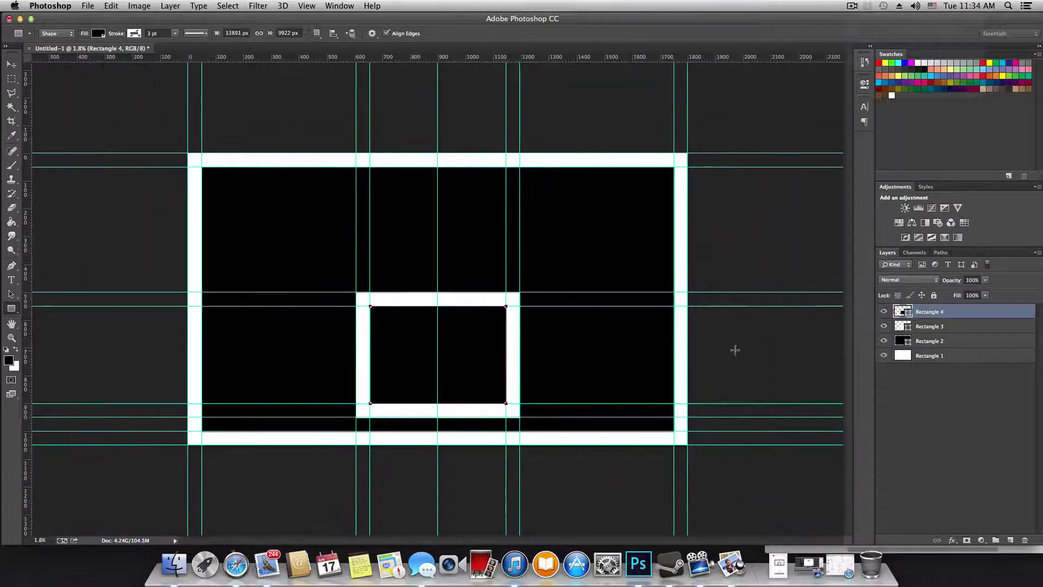
shift+click(997, 328)
shift+click(995, 341)
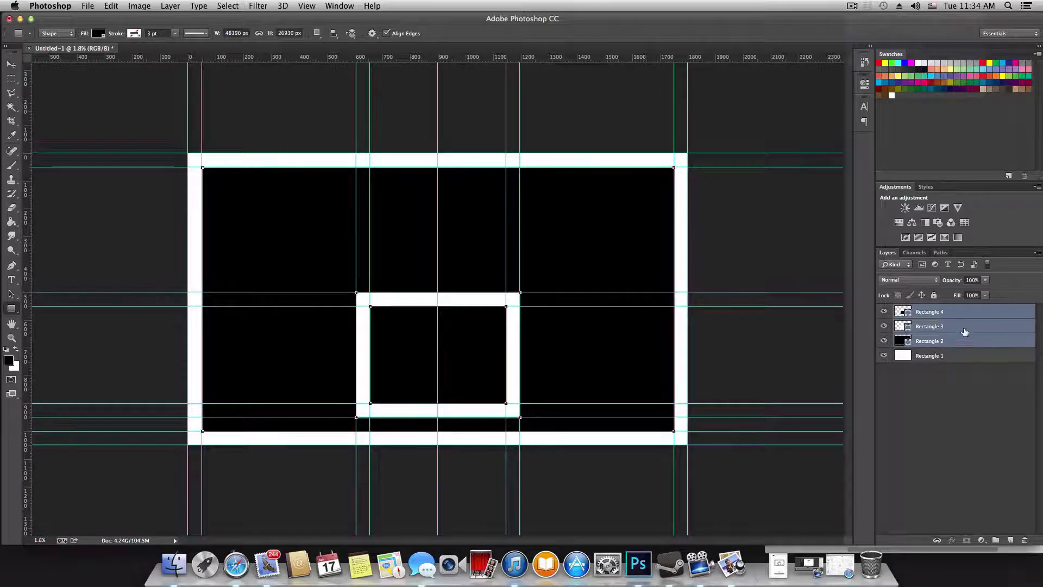
right_click(995, 322)
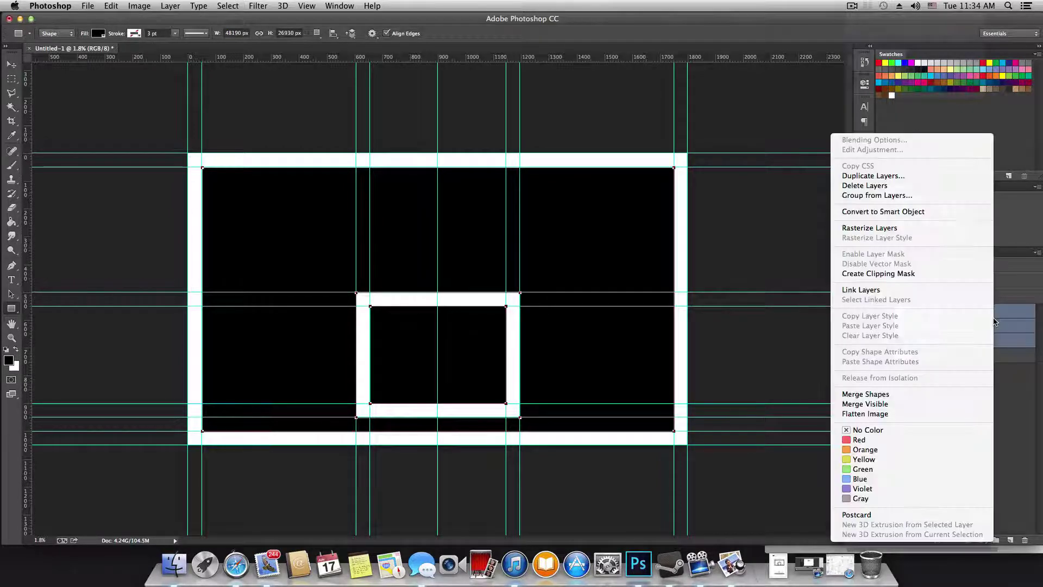
click(869, 228)
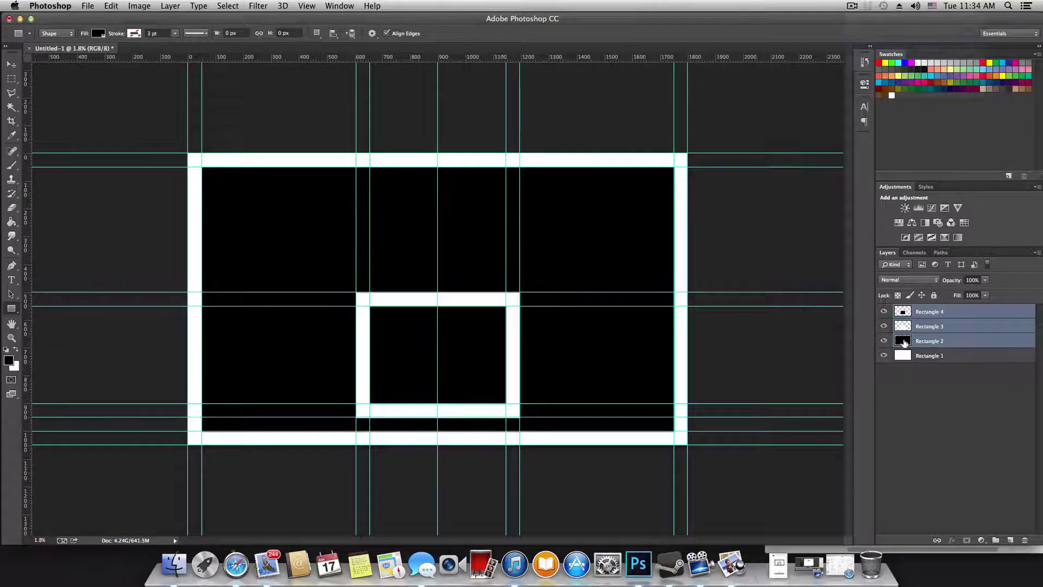
Flatten all four rectangle layers into a single image and unlock the Background layer.
shift+click(966, 356)
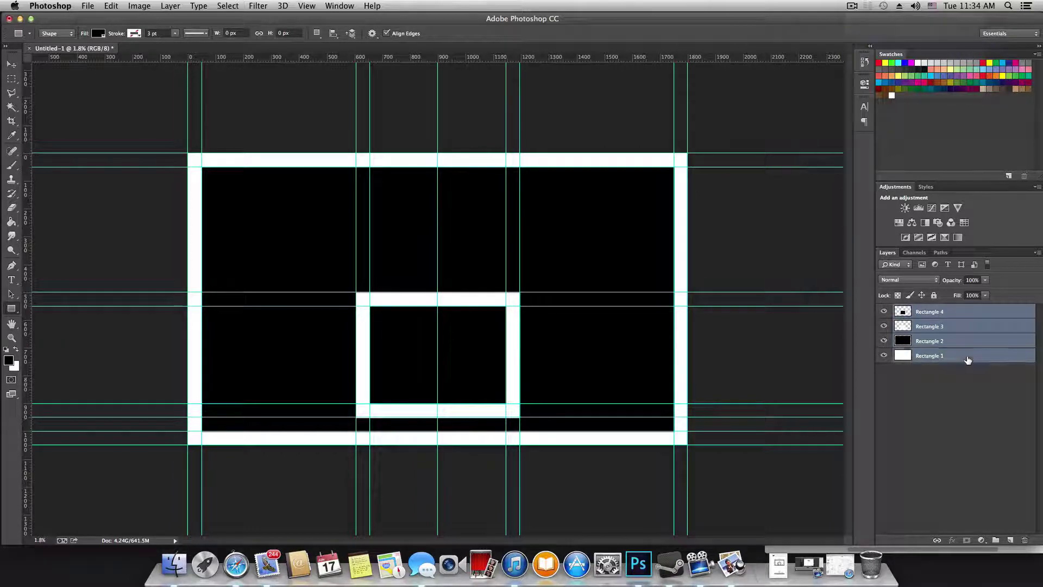
right_click(1001, 328)
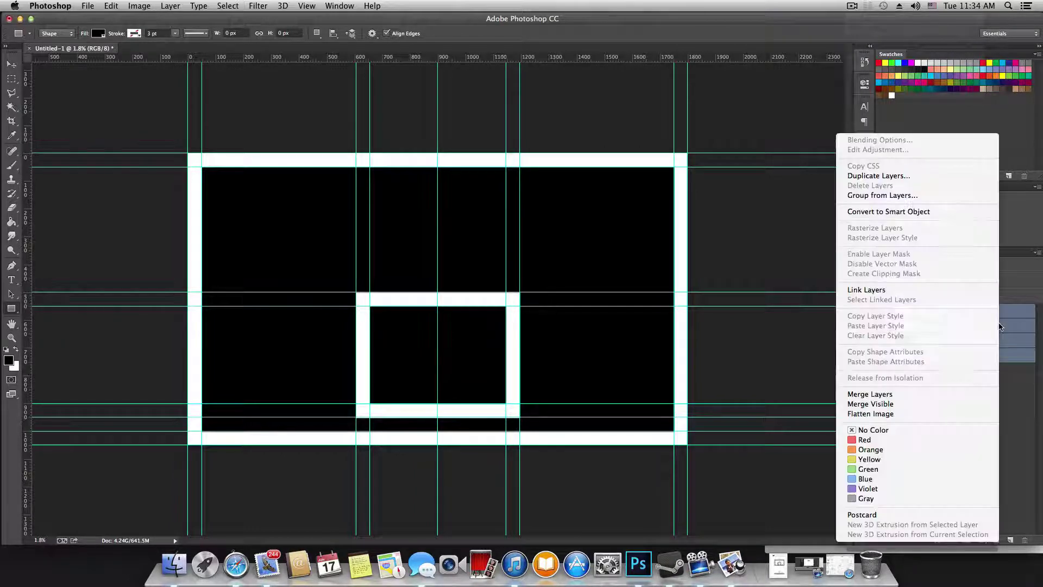
click(914, 414)
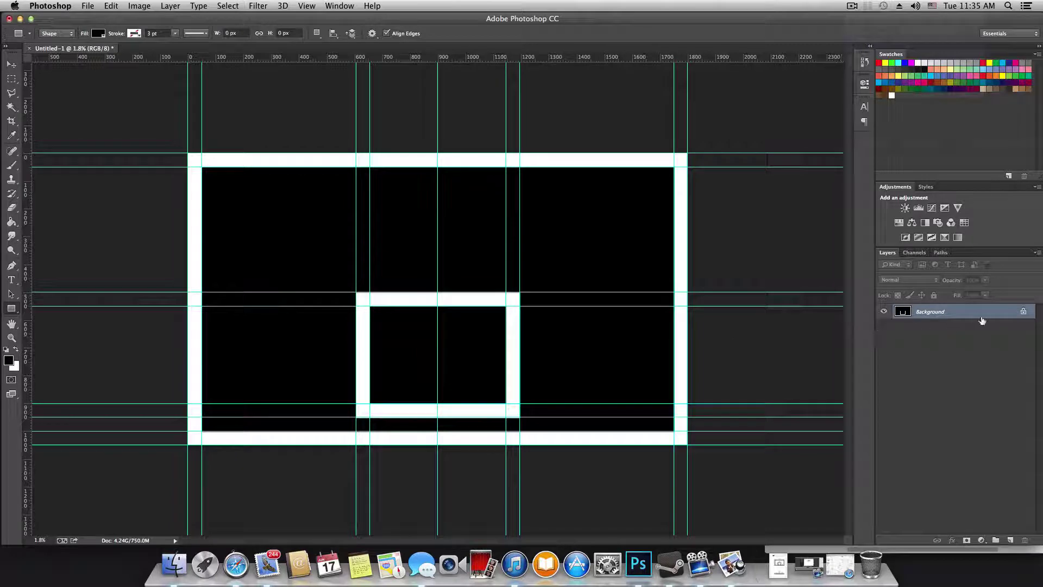
click(1024, 312)
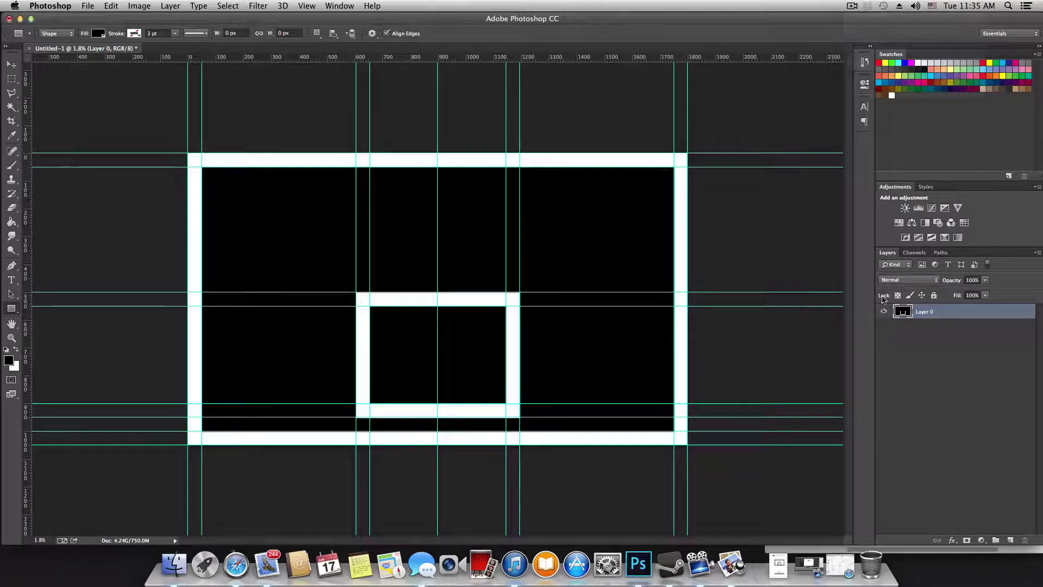
Select the white border and the white inner frame with the Magic Wand and save the selection as an alpha channel.
click(12, 107)
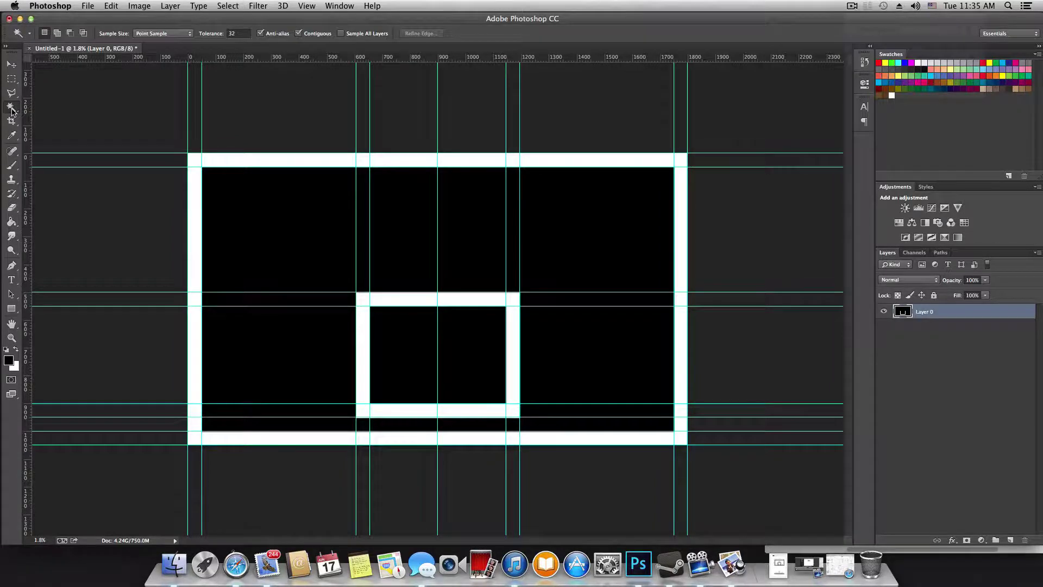
click(12, 109)
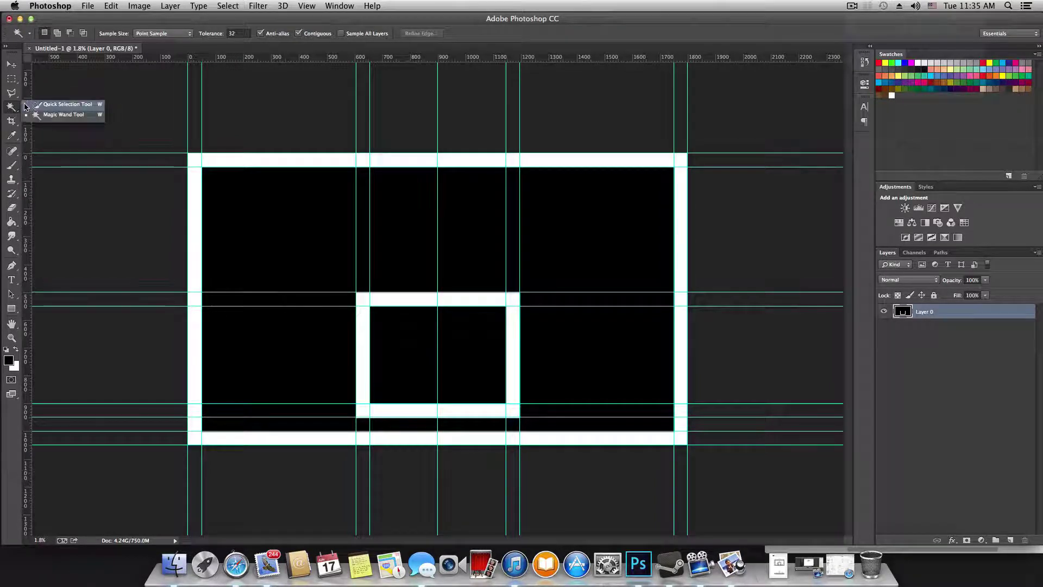
click(57, 115)
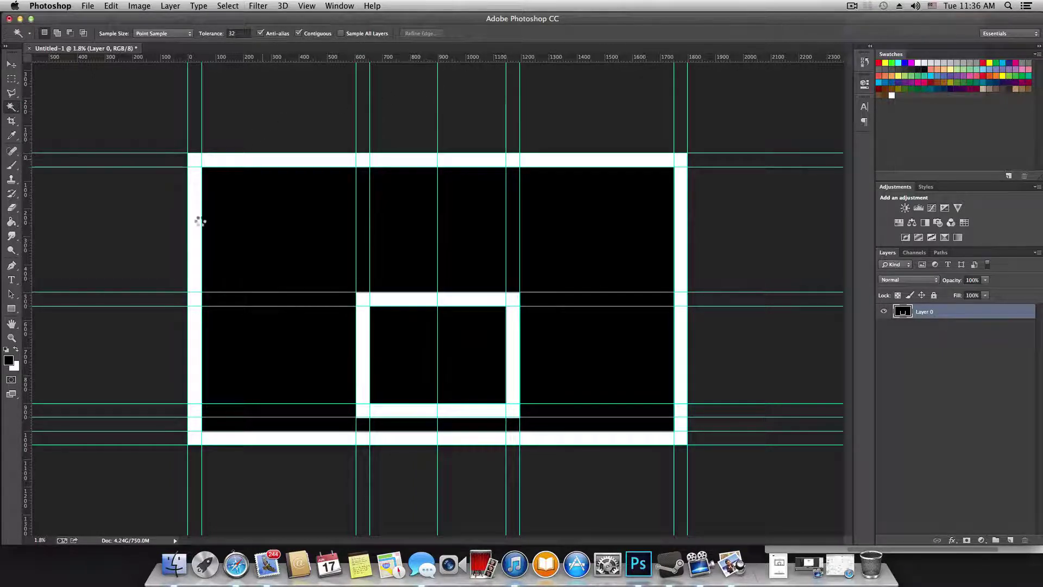
click(201, 443)
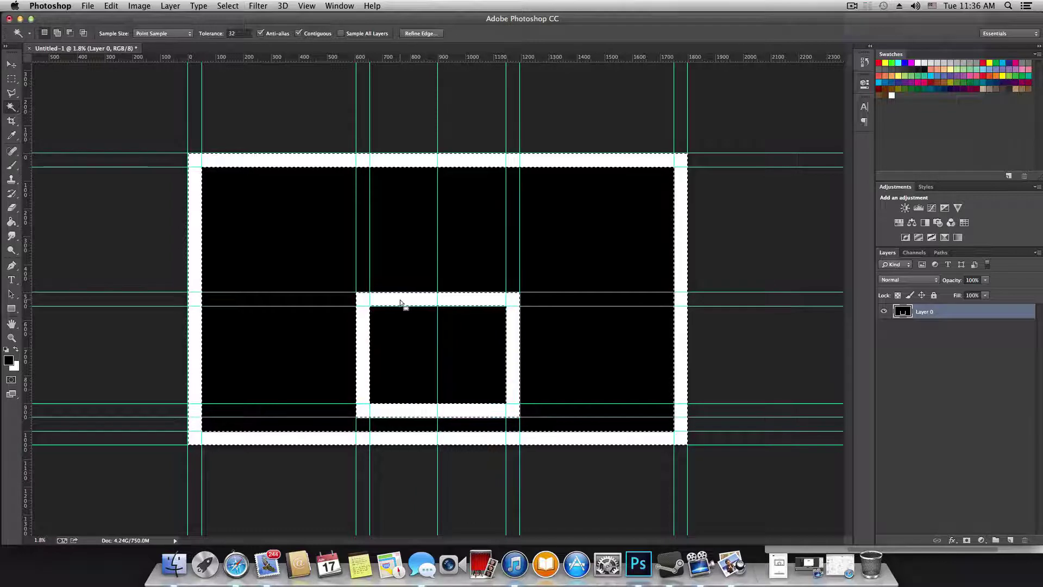
click(923, 254)
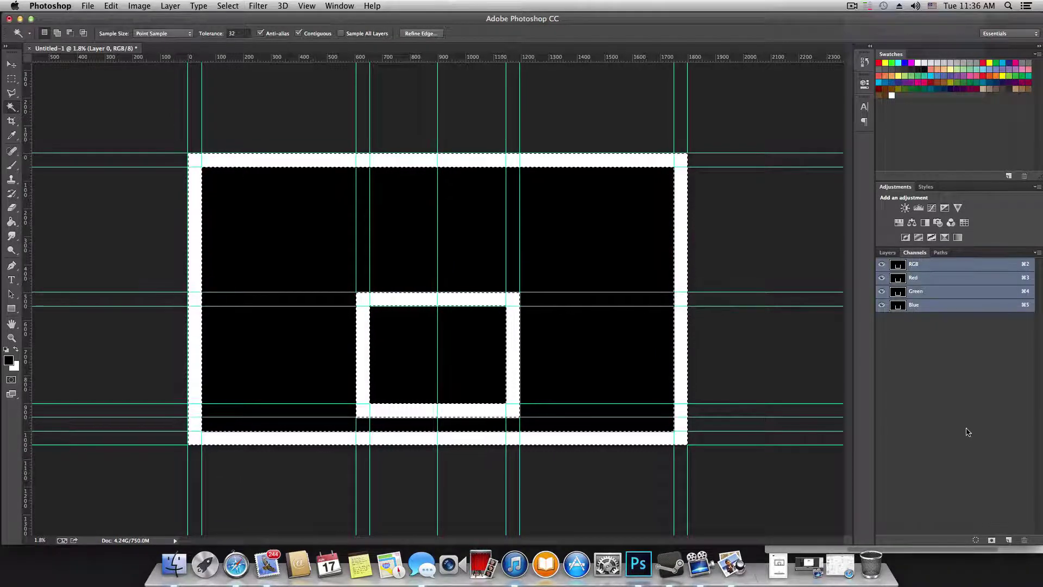
click(992, 540)
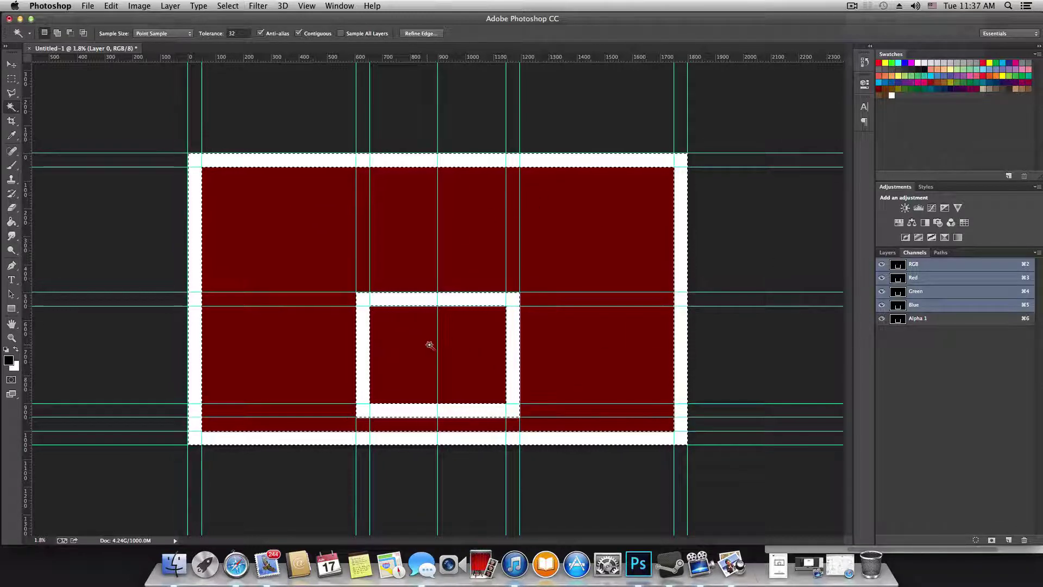
click(89, 7)
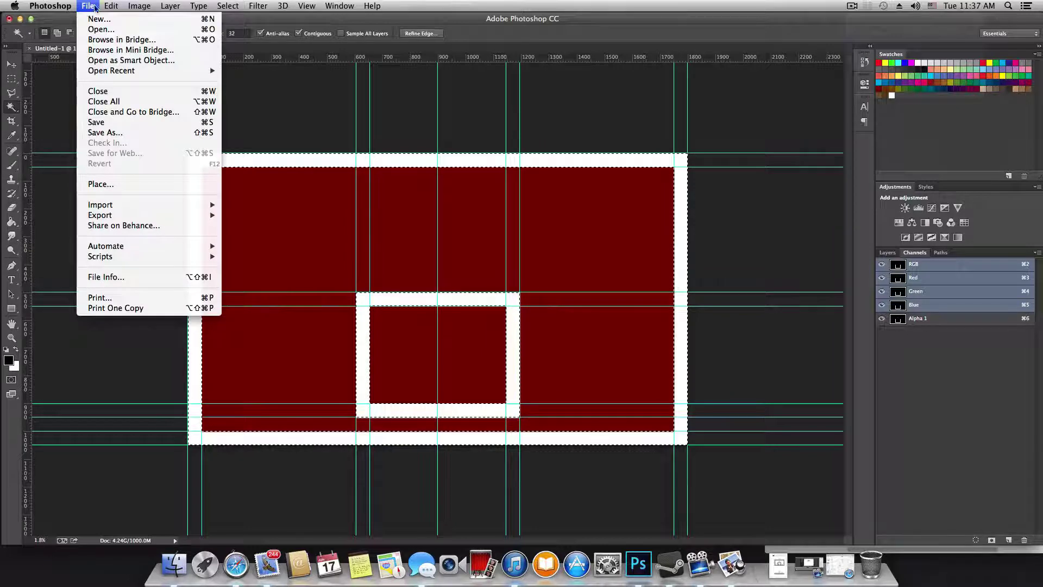
click(885, 253)
click(886, 253)
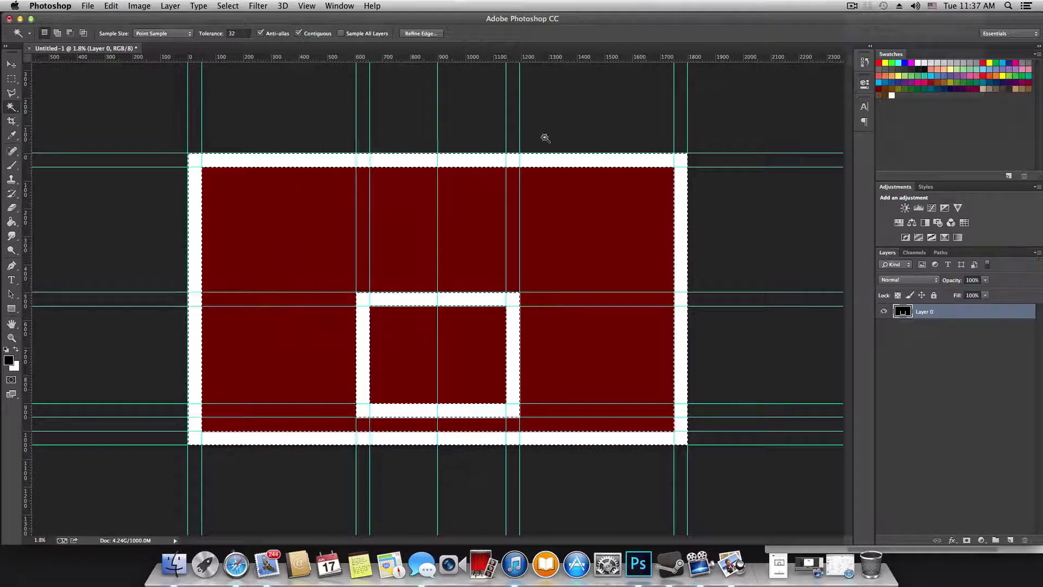
click(87, 5)
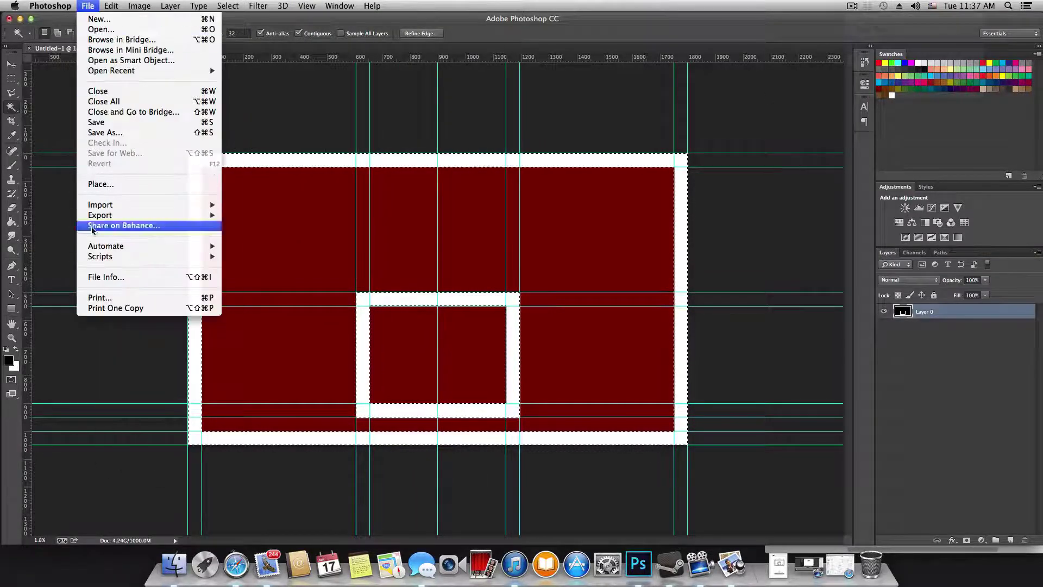
click(329, 172)
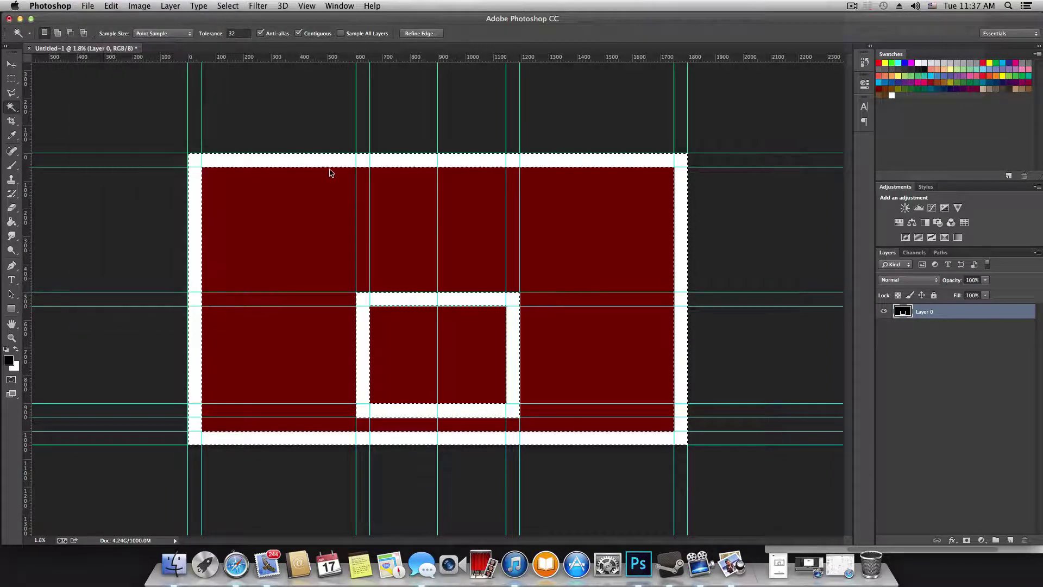
Try to save the document to the Desktop as basketbackboard.tif in TIFF format with alpha channels and layers, using no image compression.
key(super+shift+s)
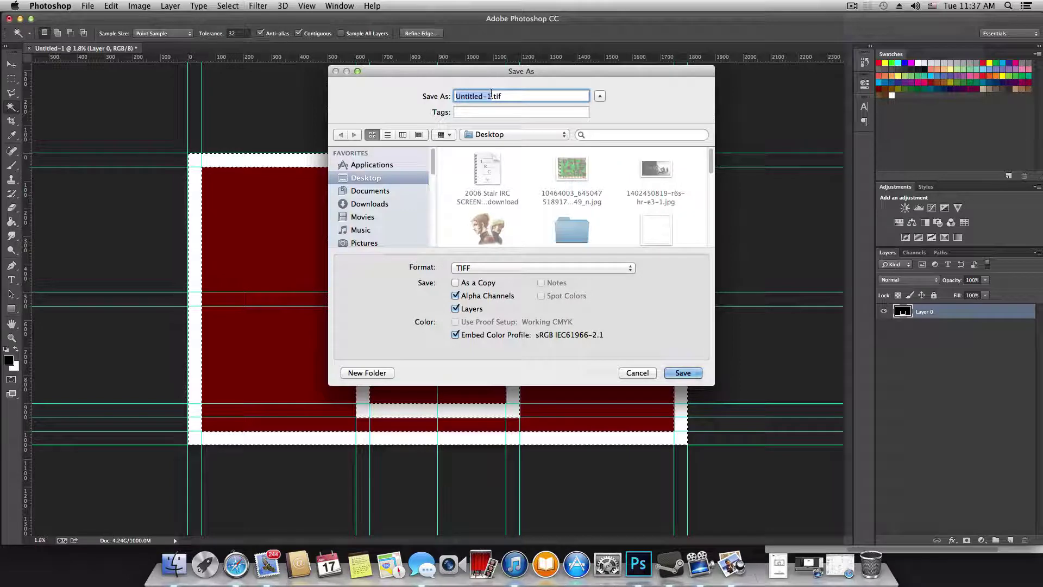
text(bas)
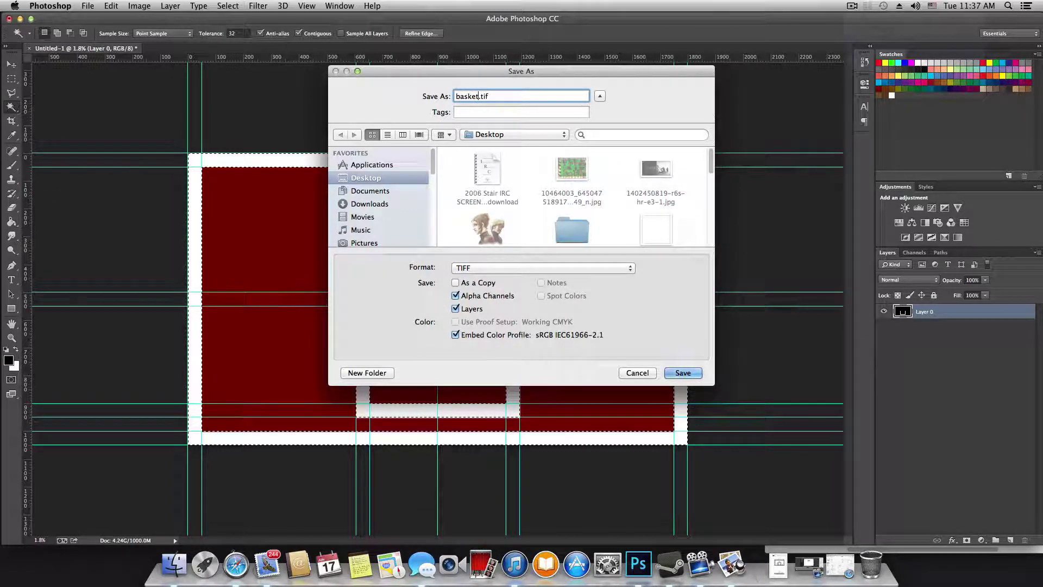
text(ketbackboard)
click(507, 268)
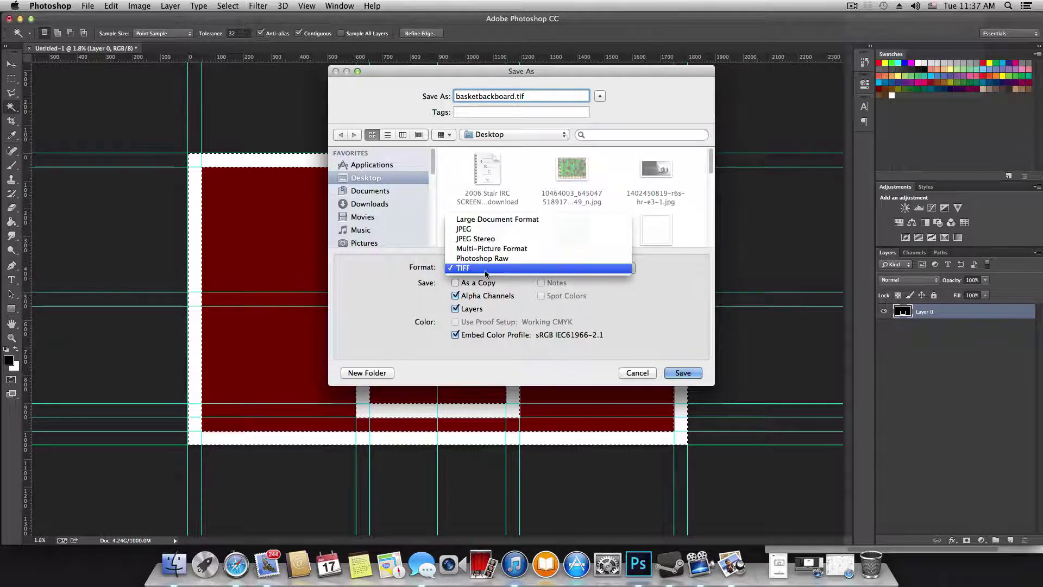
click(486, 269)
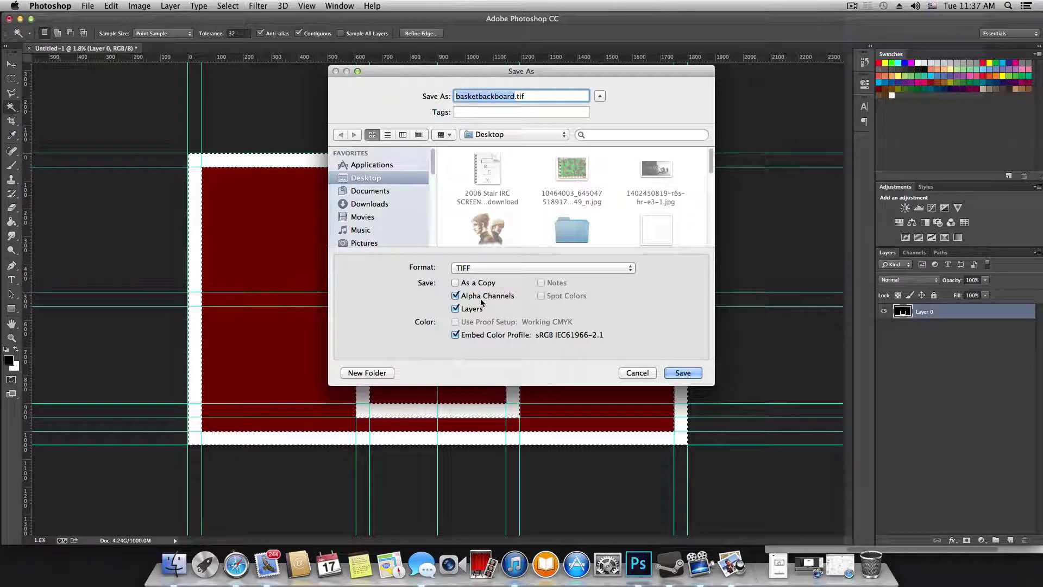
drag(416, 74, 638, 63)
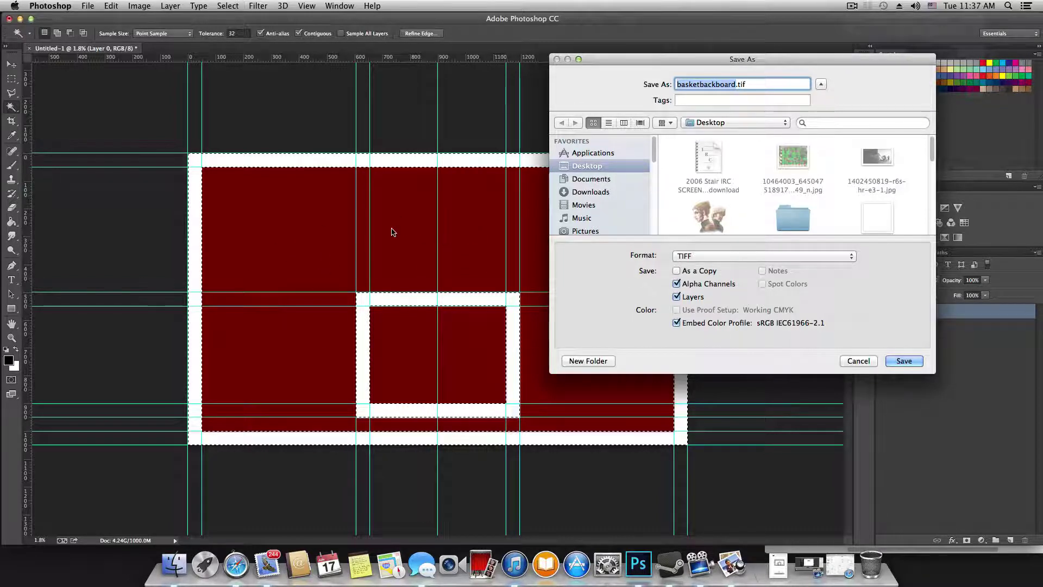
click(904, 362)
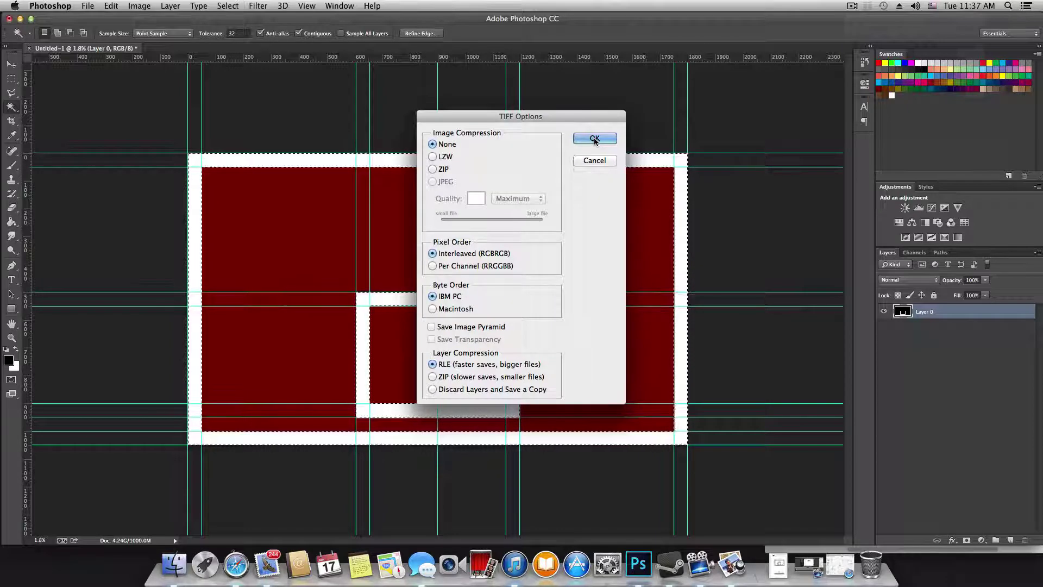
click(595, 139)
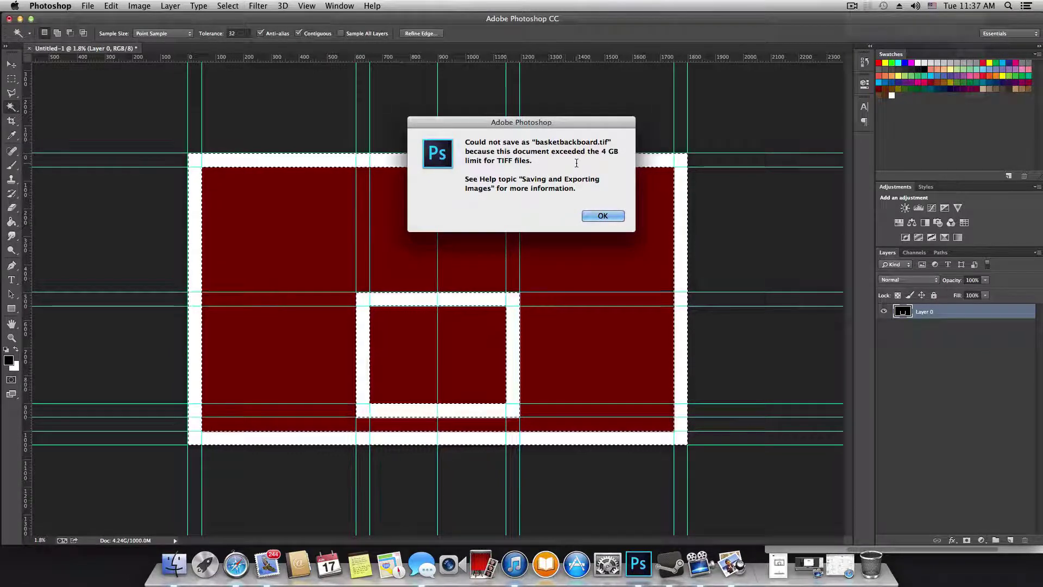
click(600, 216)
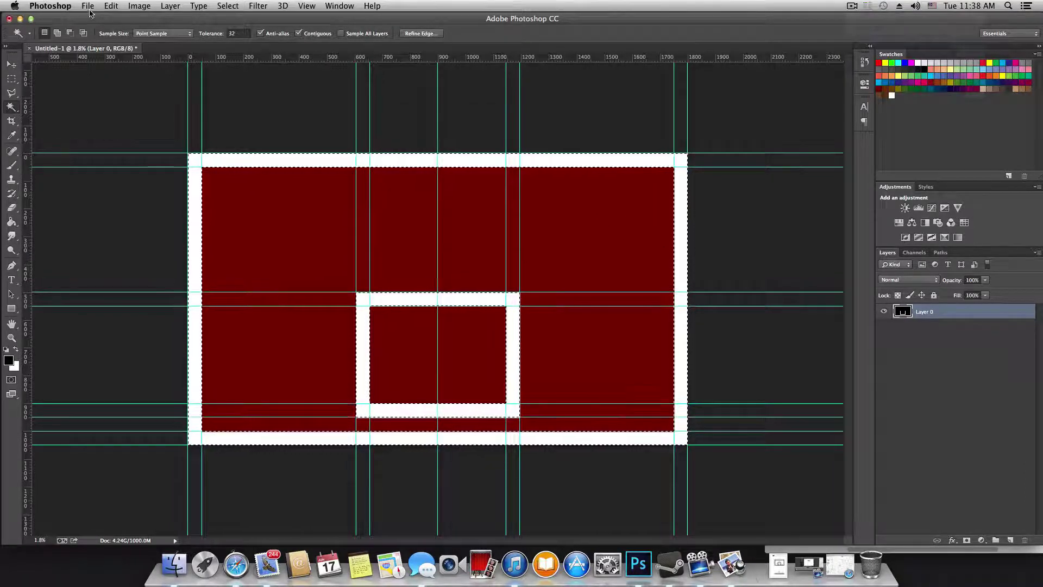
Close the preview007.png reference window on the desktop and check the Home drive's available space in its info window.
drag(176, 20, 165, 279)
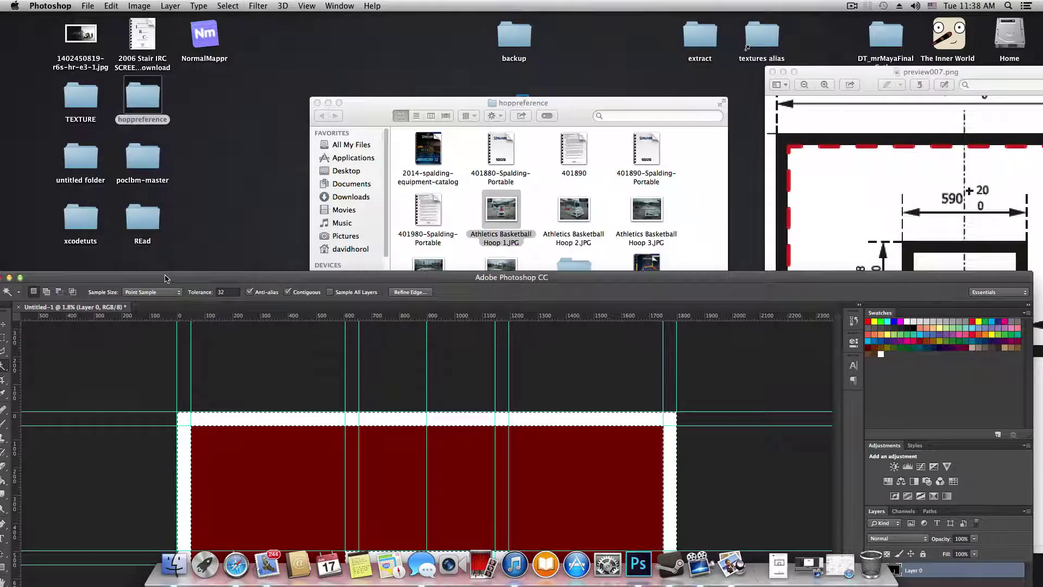
click(773, 72)
click(773, 72)
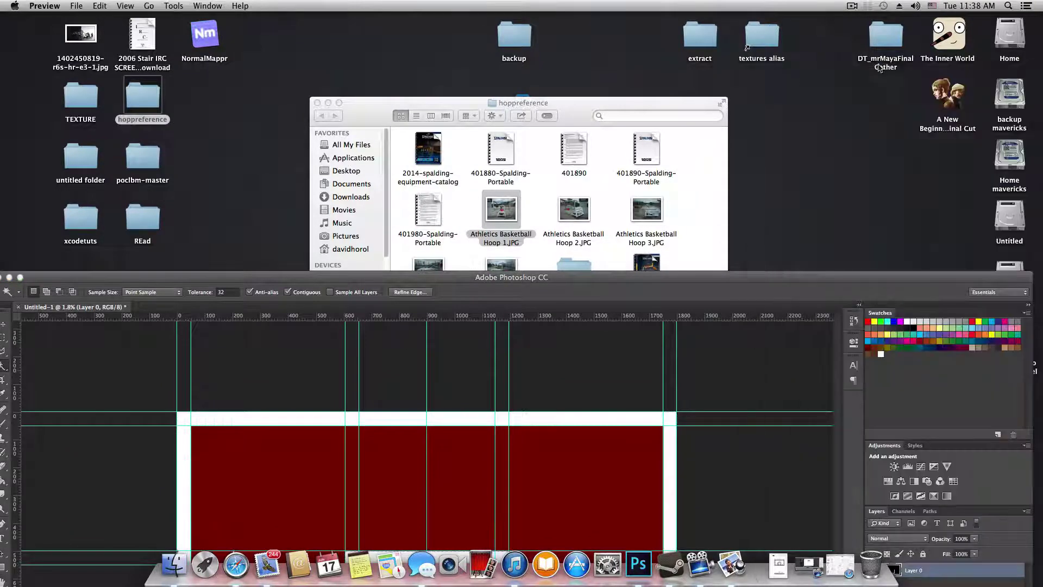
right_click(1011, 45)
click(923, 63)
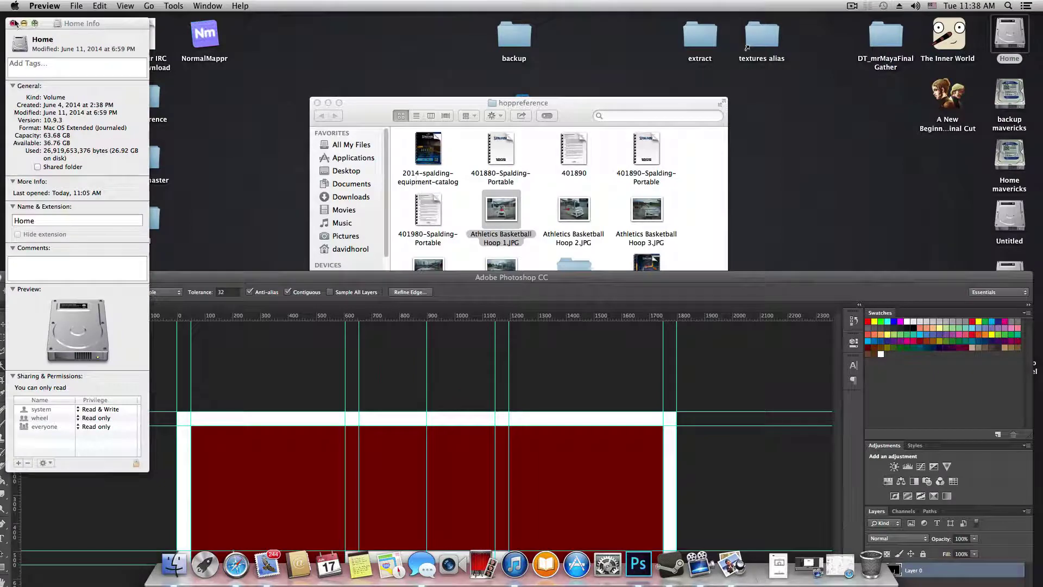
click(13, 24)
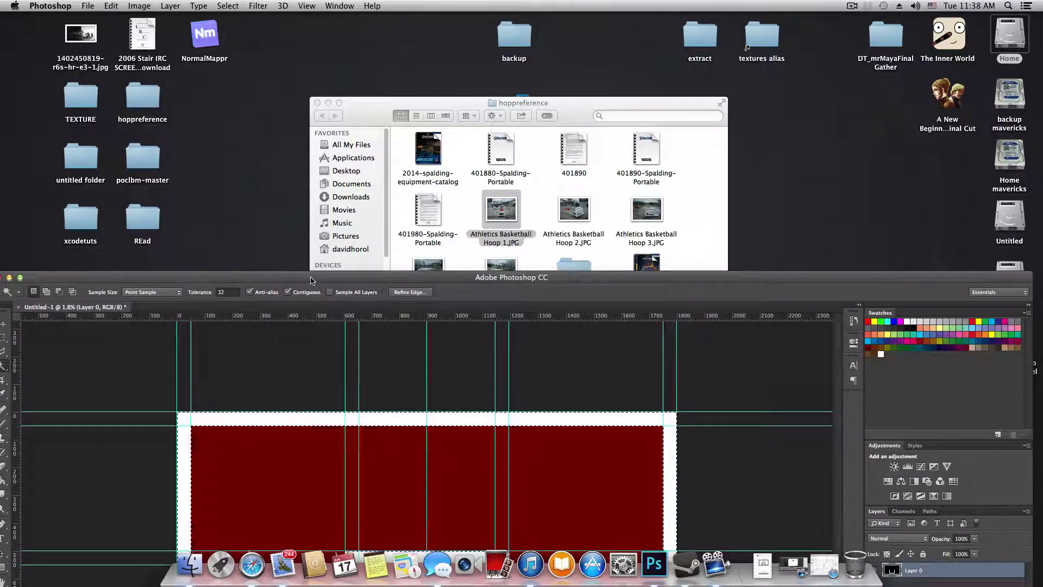
drag(311, 276, 321, 9)
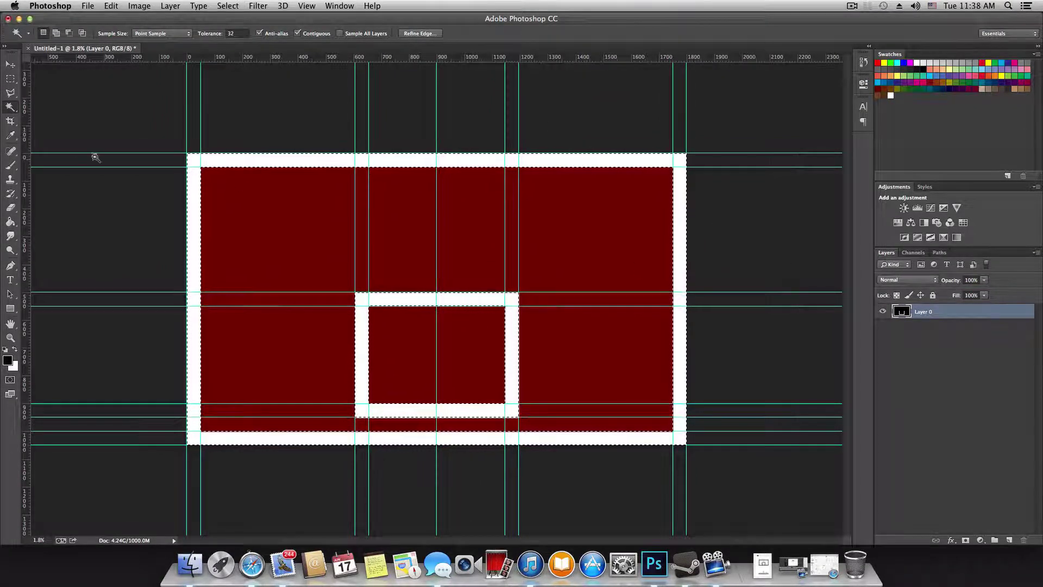
Clear the selection around the white frames using the Polygonal Lasso tool and show the document's channels.
click(10, 64)
click(10, 93)
click(92, 112)
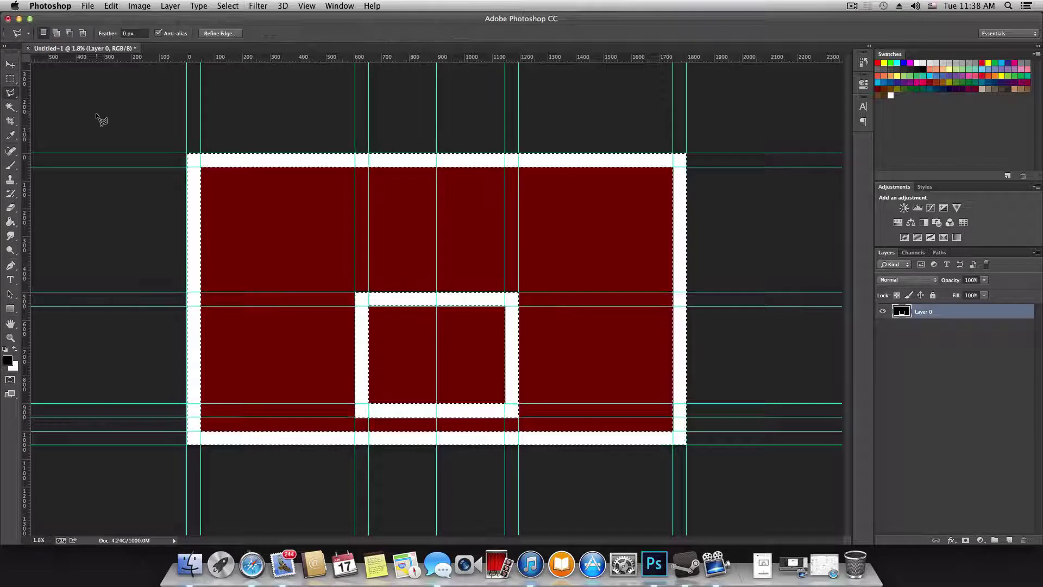
double_click(122, 105)
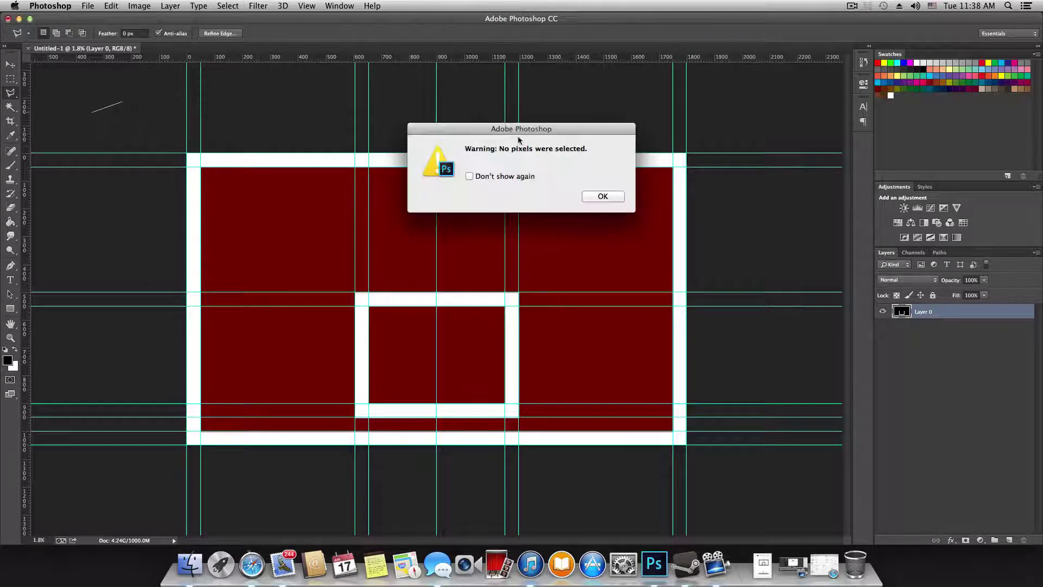
click(603, 195)
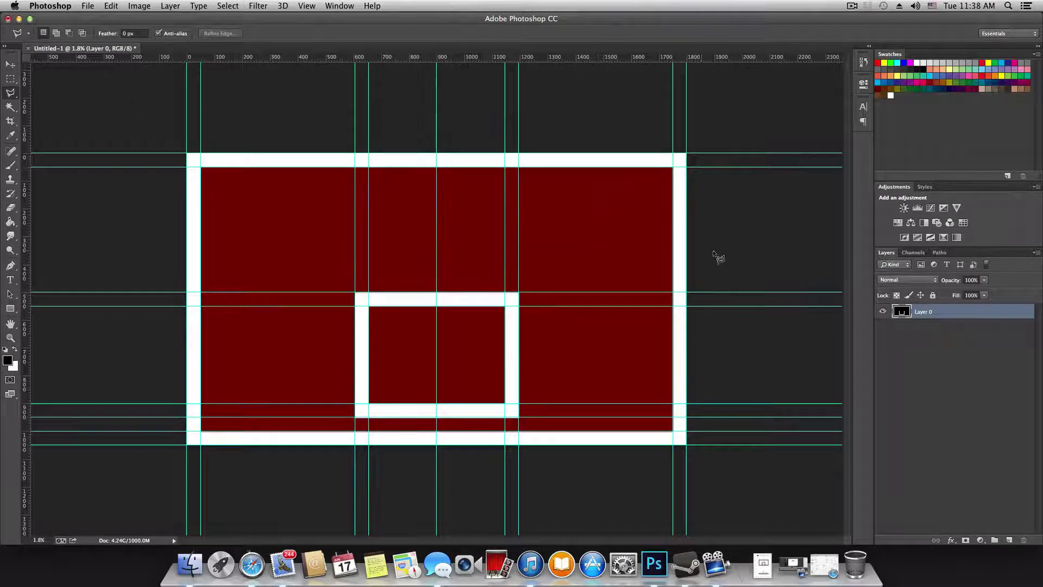
click(911, 253)
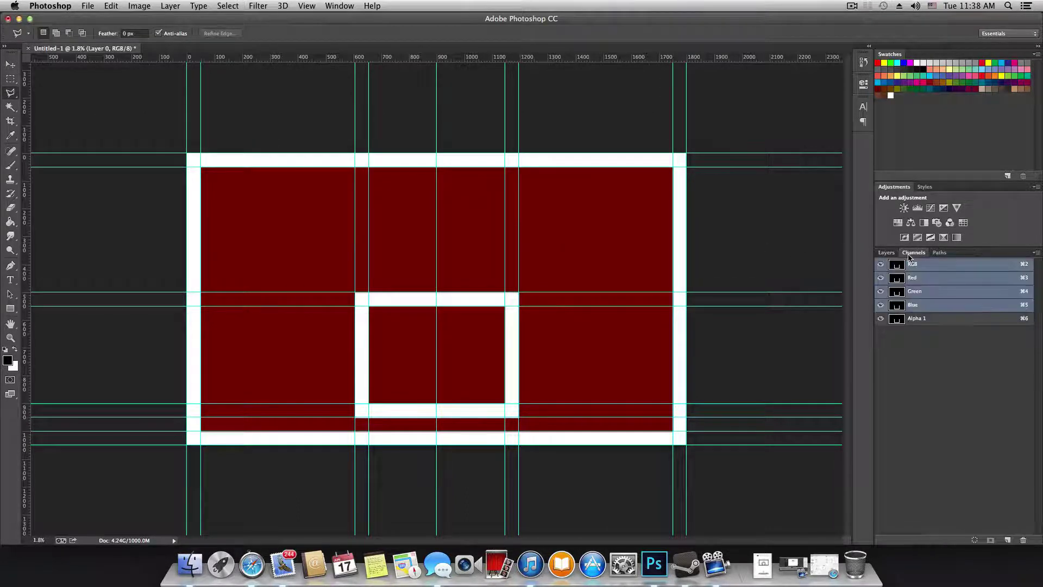
Try to save the document with the Alpha 1 channel hidden as a TIFF named 123 on the Desktop, using no image compression.
click(881, 319)
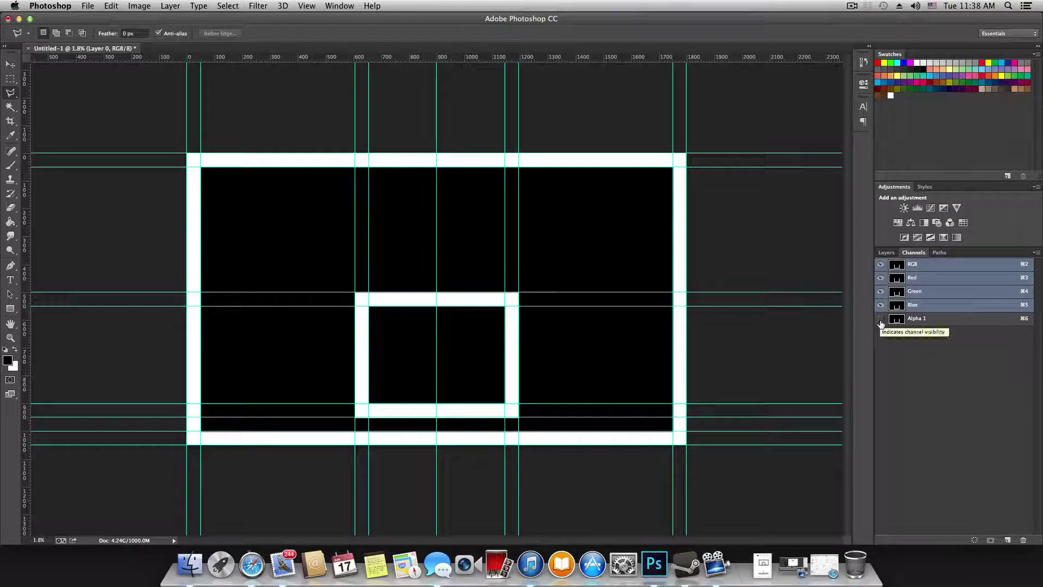
click(87, 6)
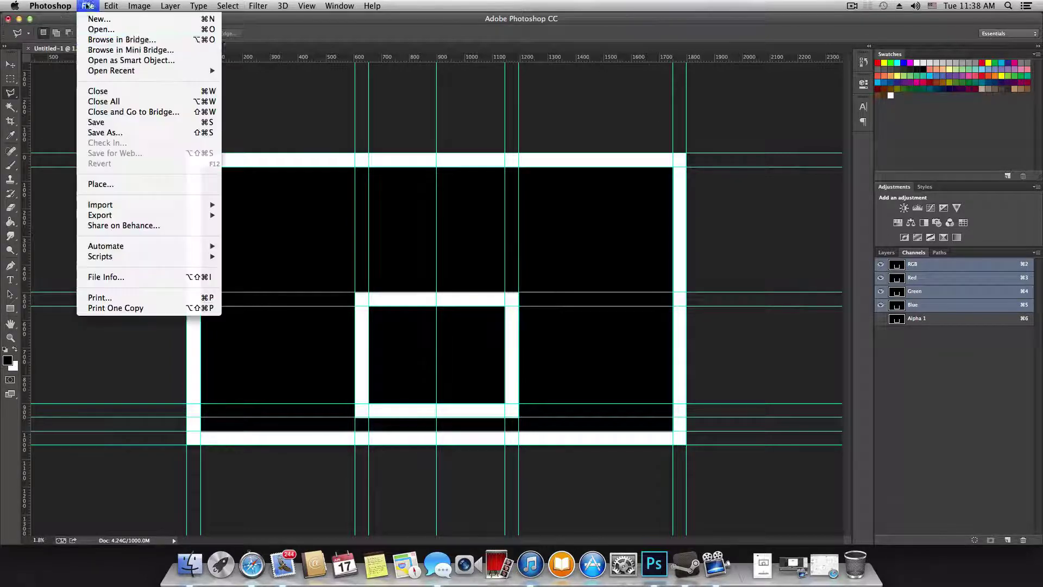
click(129, 140)
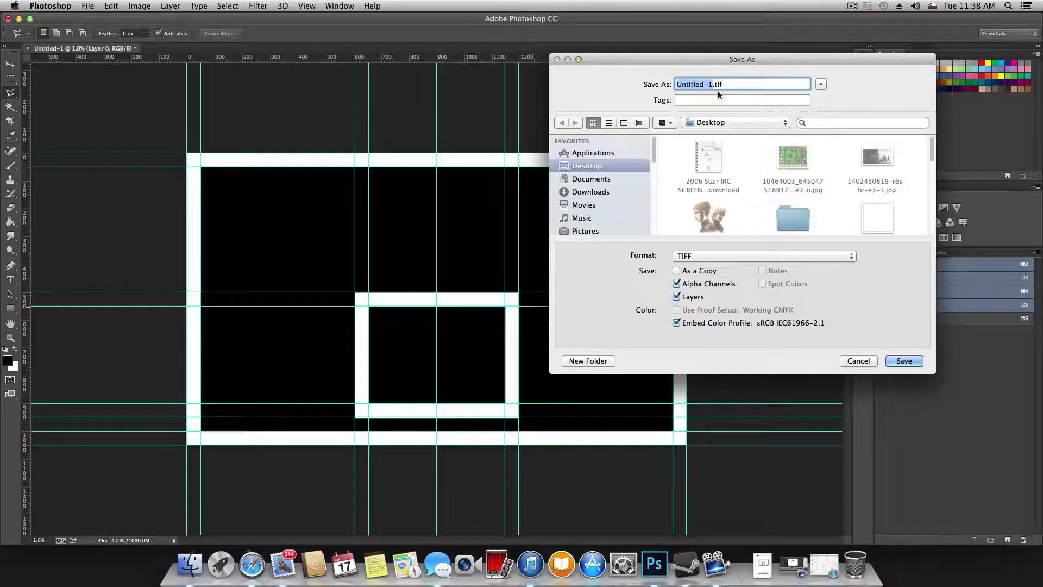
text(123)
click(904, 361)
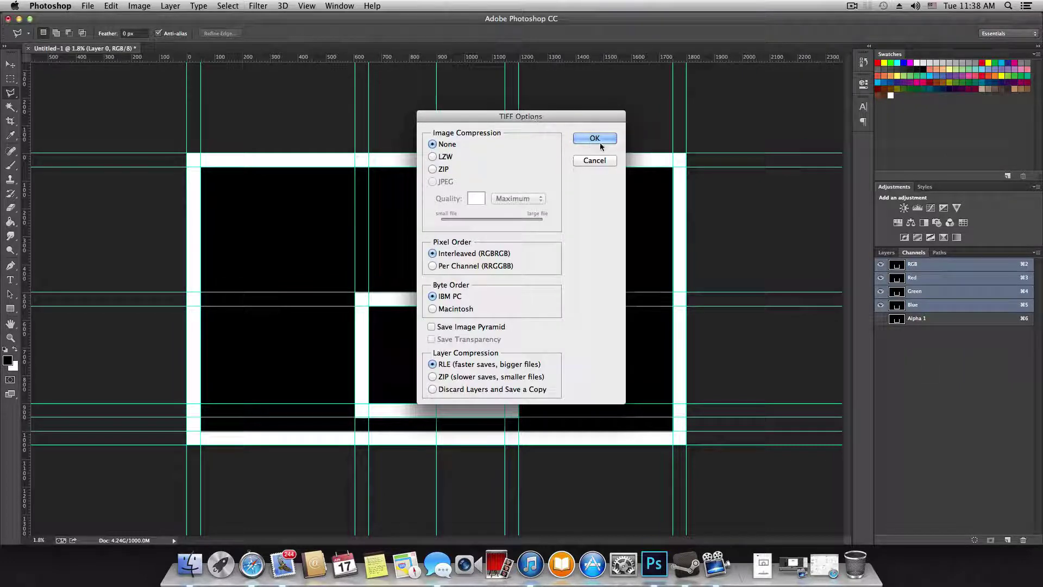
click(599, 141)
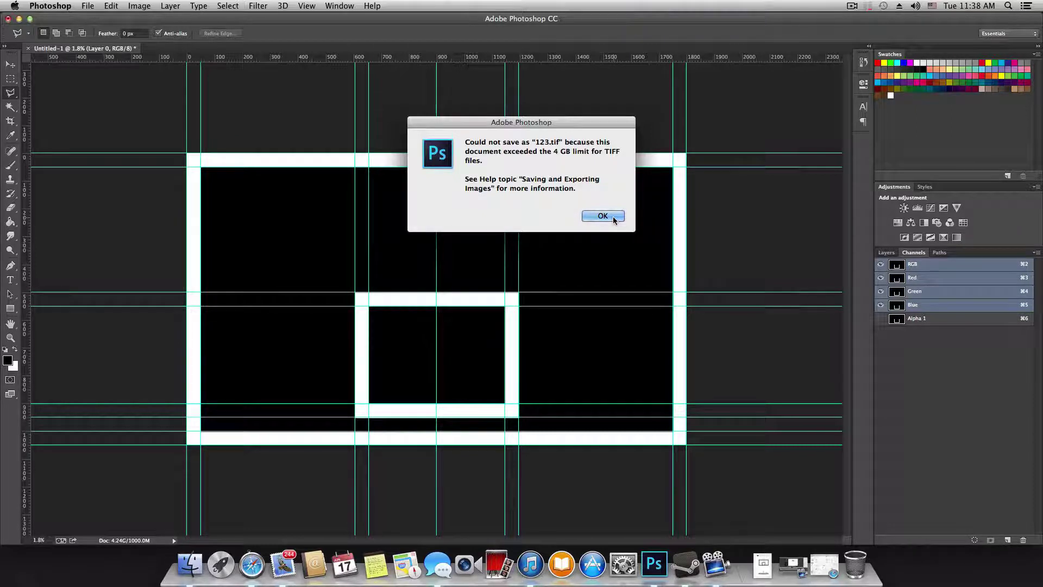
click(603, 216)
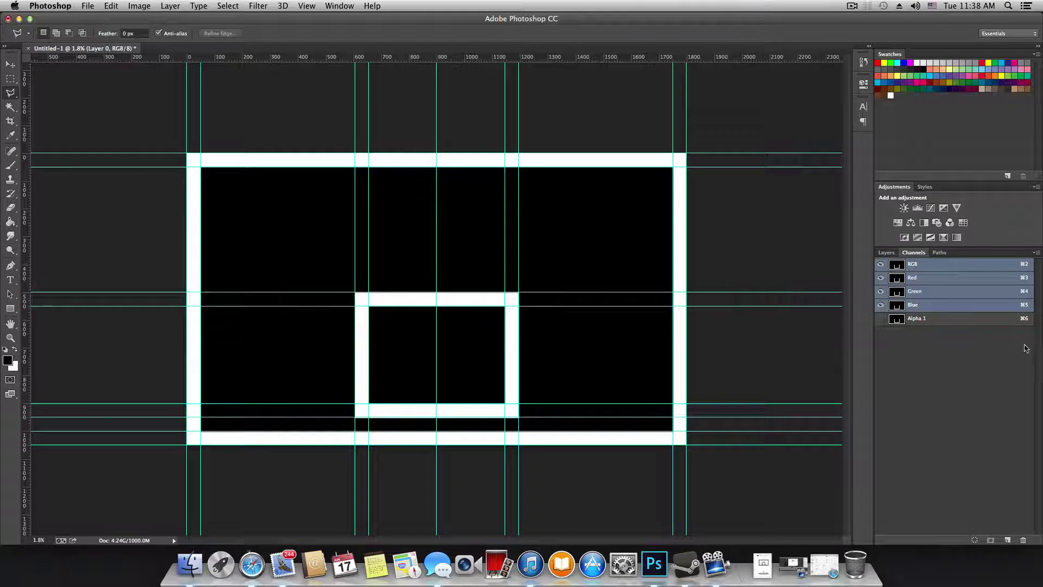
Check the Alpha 1 channel over the image and on its own, and undo back to before the channel was created.
click(881, 320)
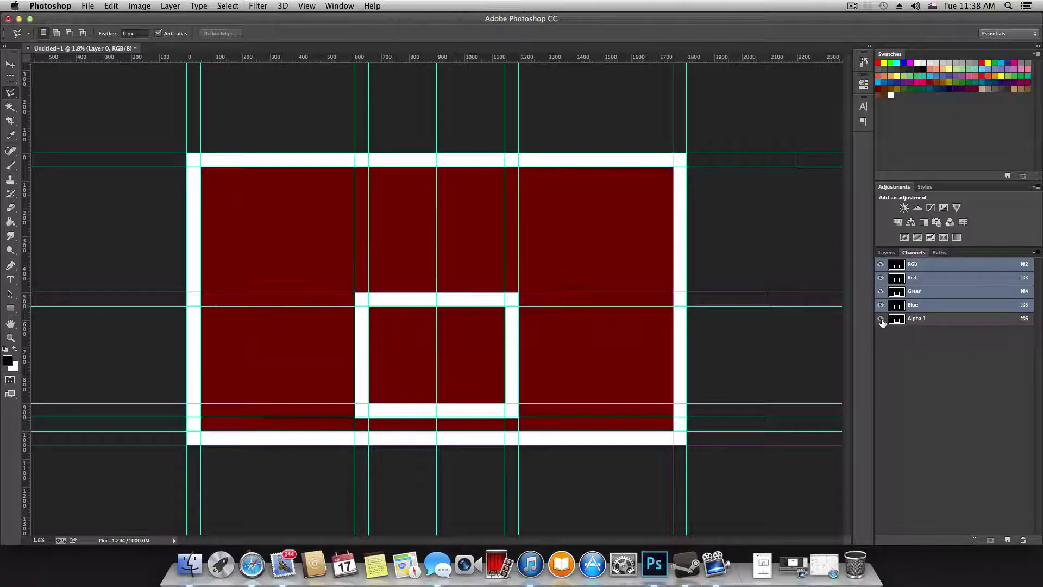
click(881, 320)
click(948, 320)
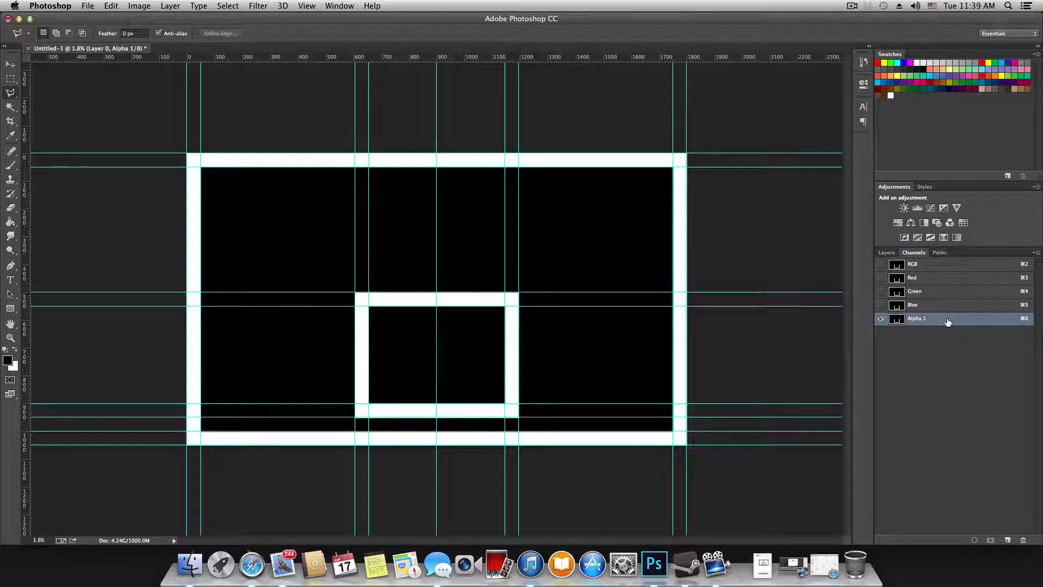
key(alt+super+z)
key(alt+super+z)
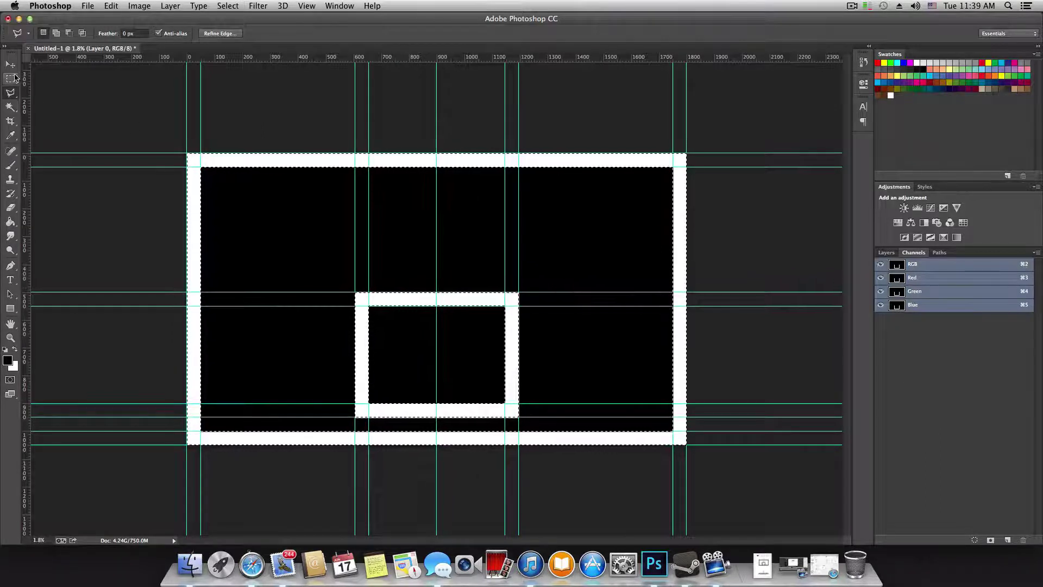
Clear the selection around the white frames and activate the Move tool.
key(v)
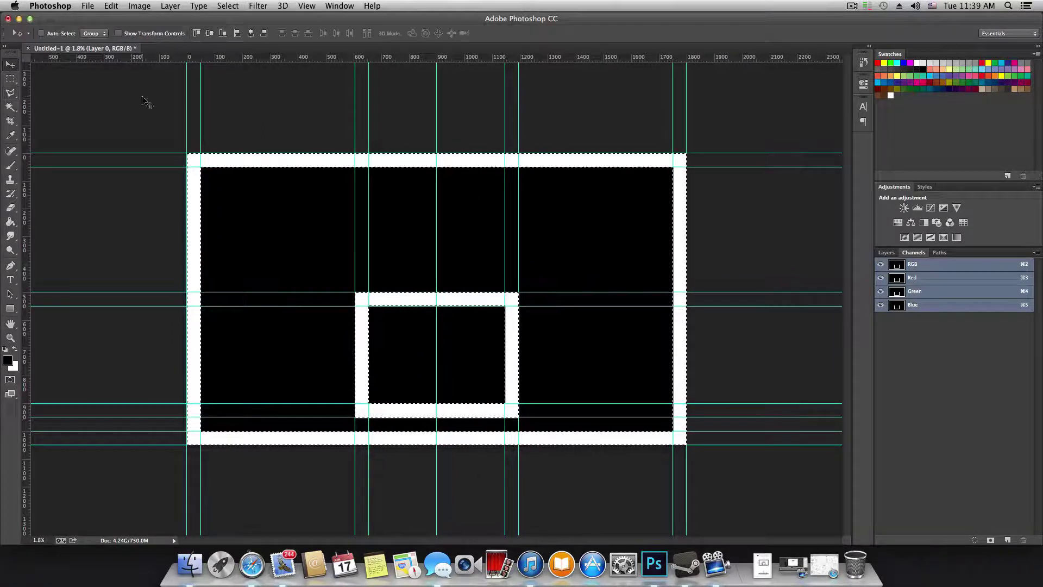
click(11, 93)
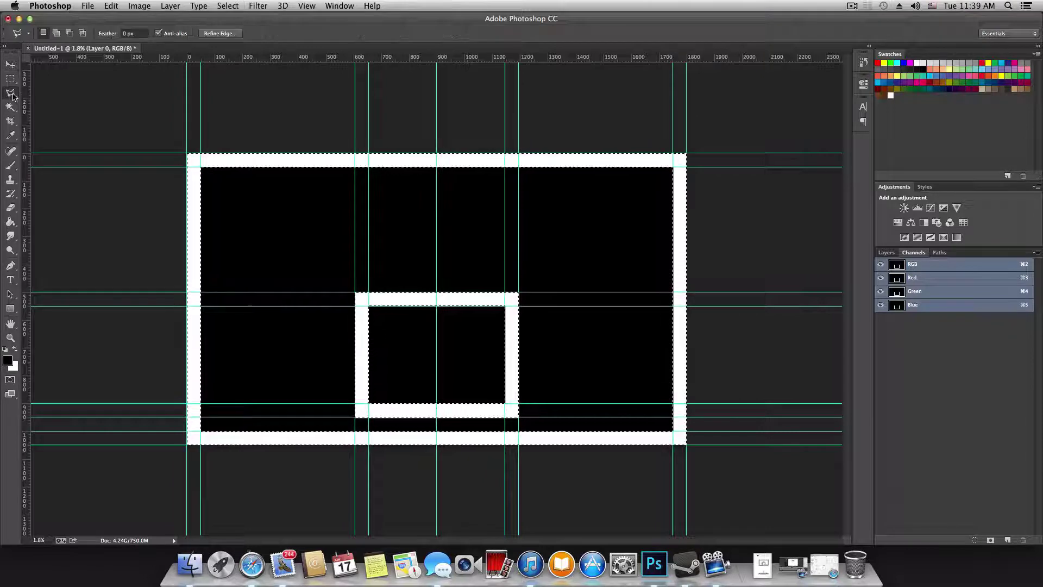
key(super+d)
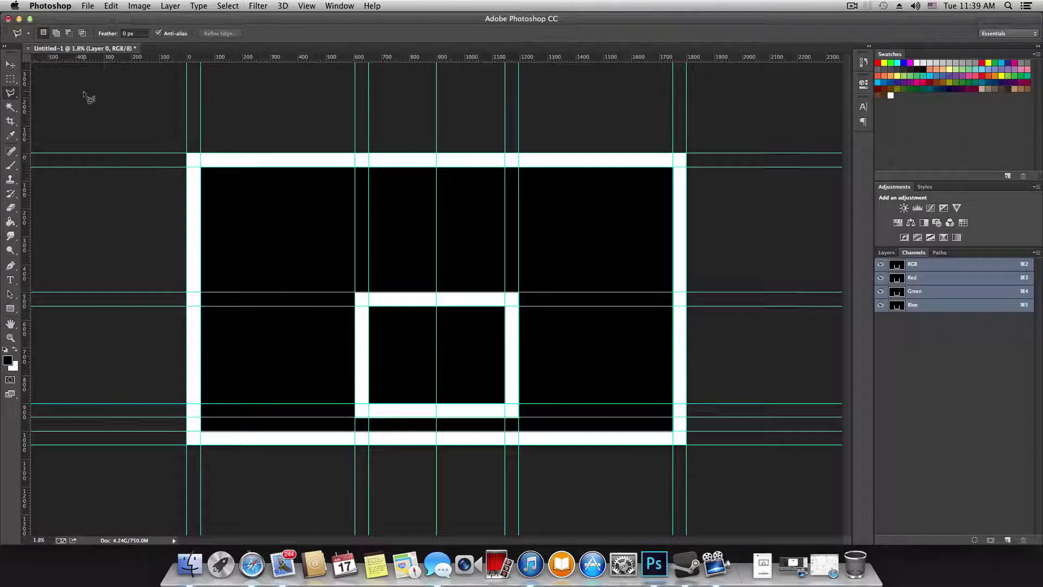
click(8, 98)
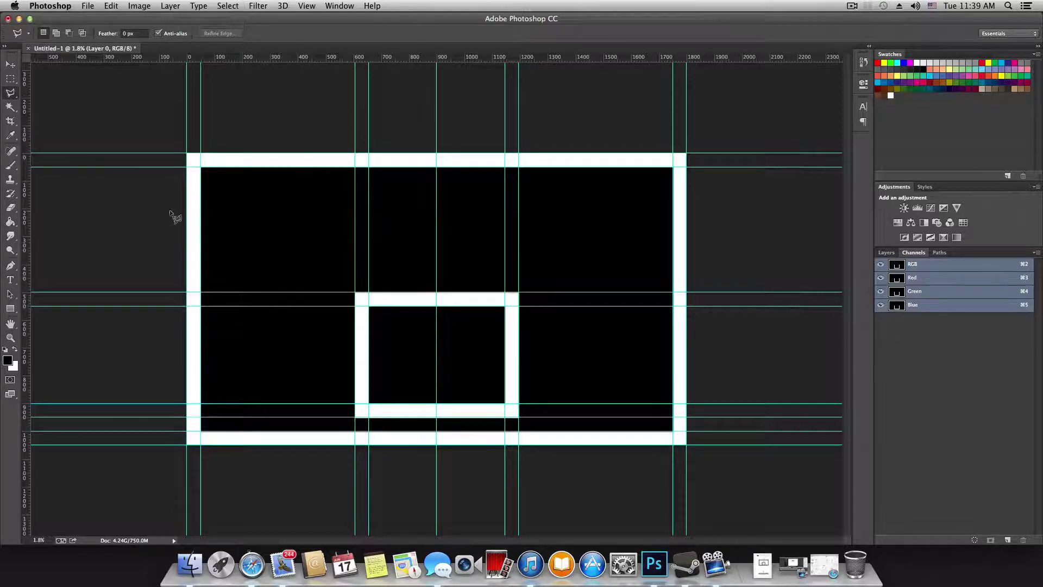
click(10, 65)
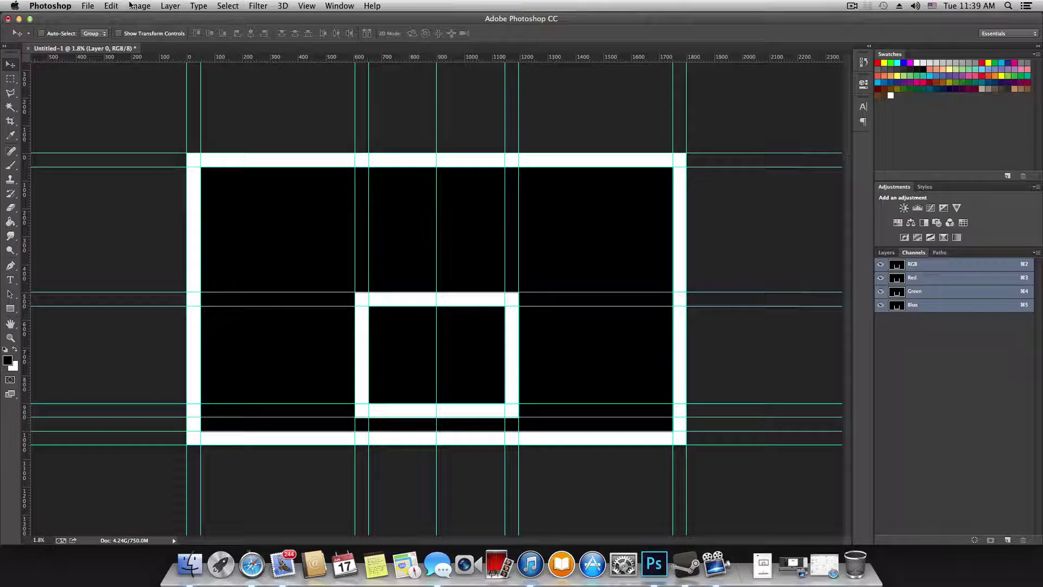
Resize the image to 512 pixels wide and 512 pixels high with unlinked proportions and automatic resampling.
click(88, 6)
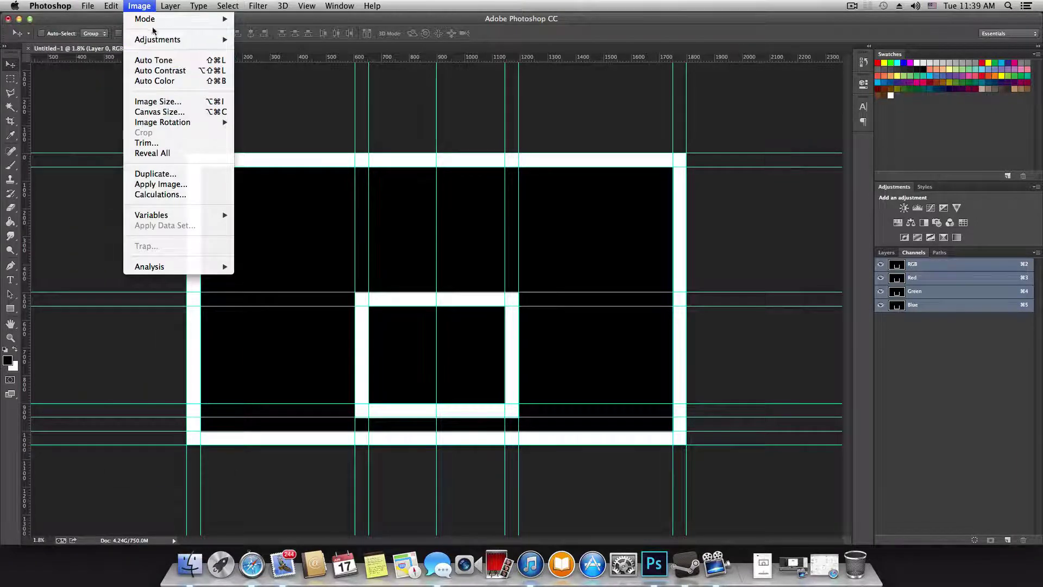
click(182, 105)
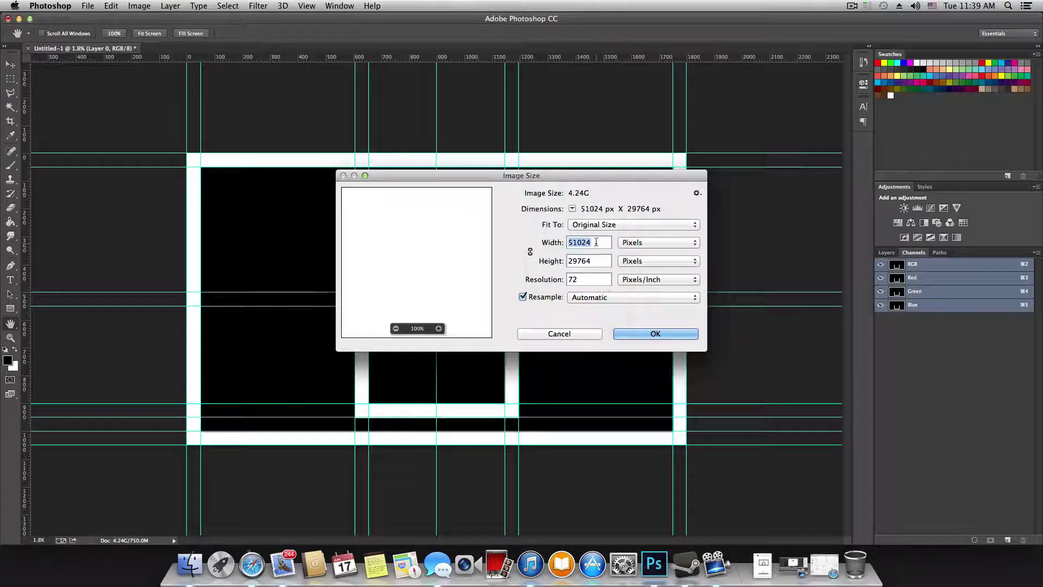
text(5)
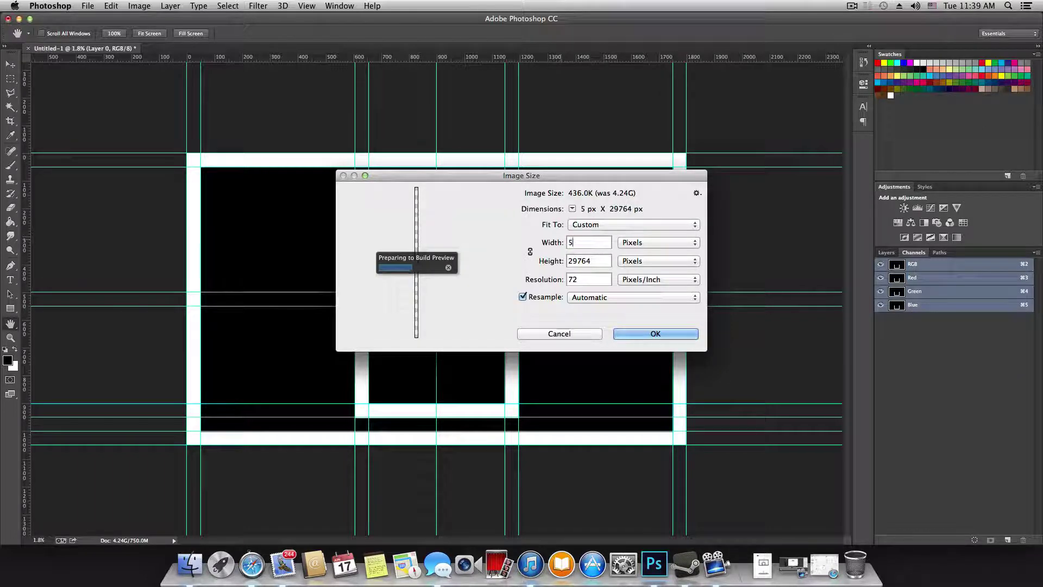
text(12)
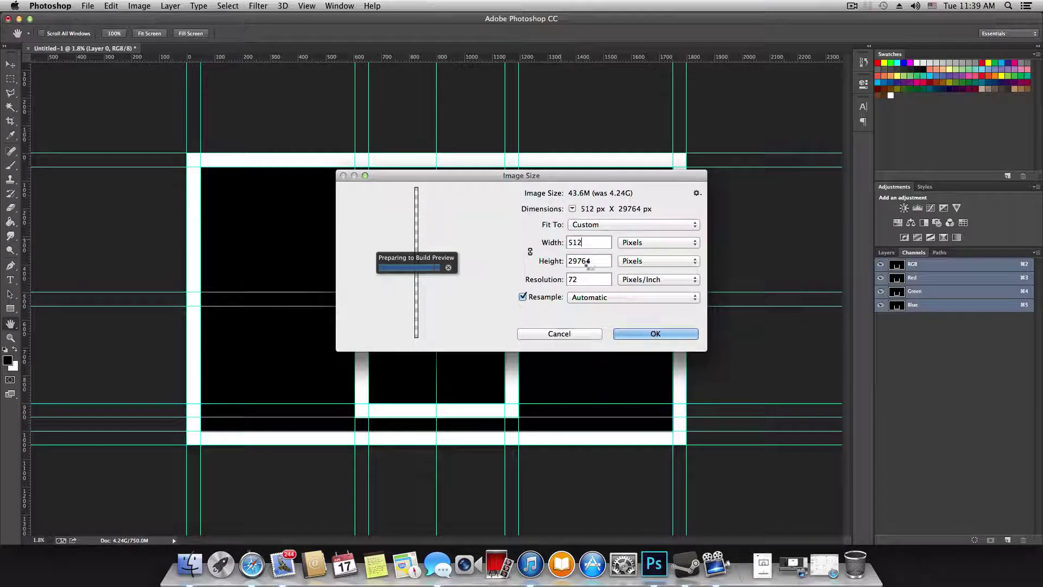
key(Tab)
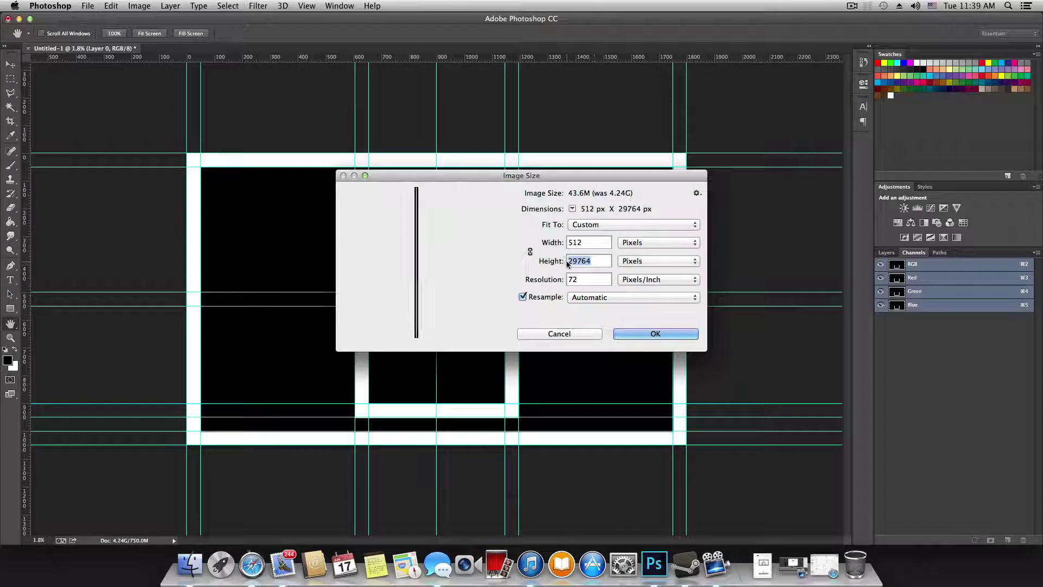
text(51)
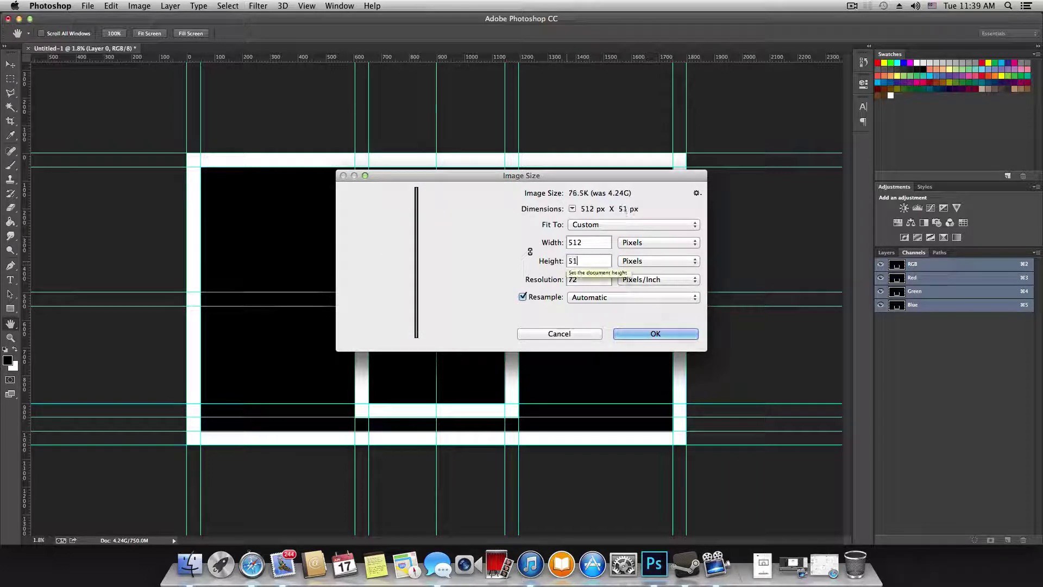
text(2)
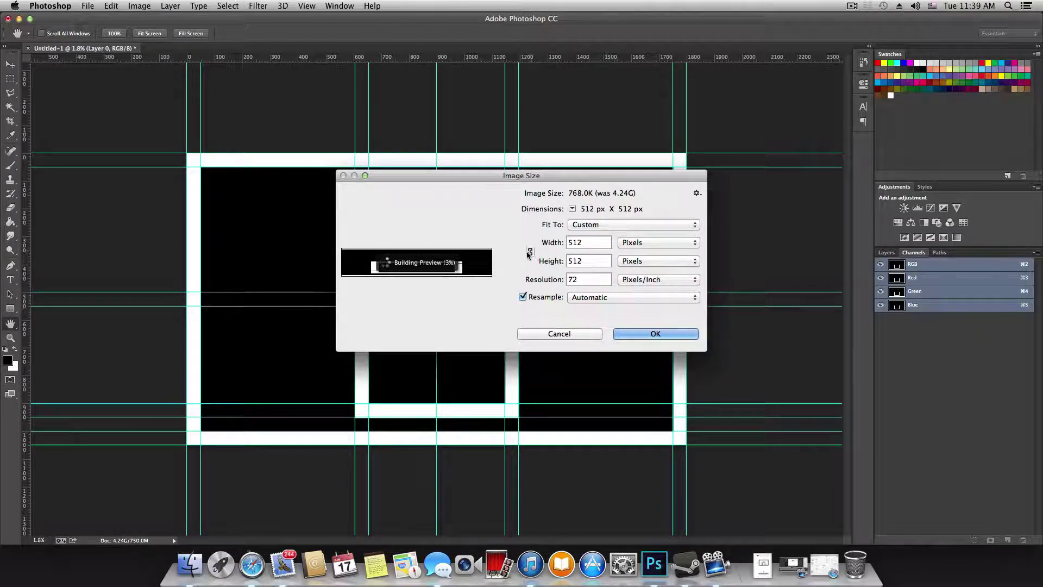
click(648, 334)
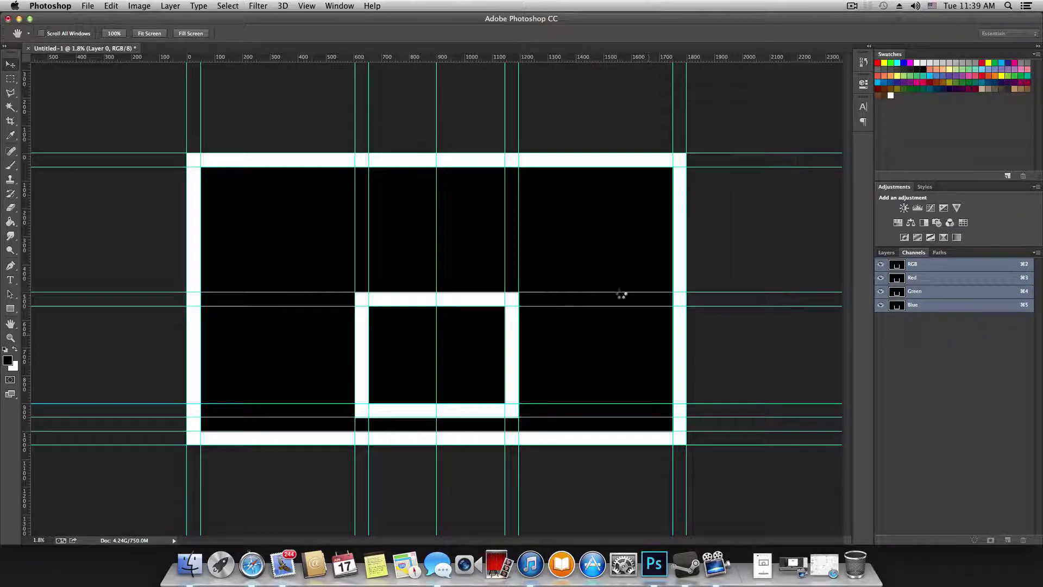
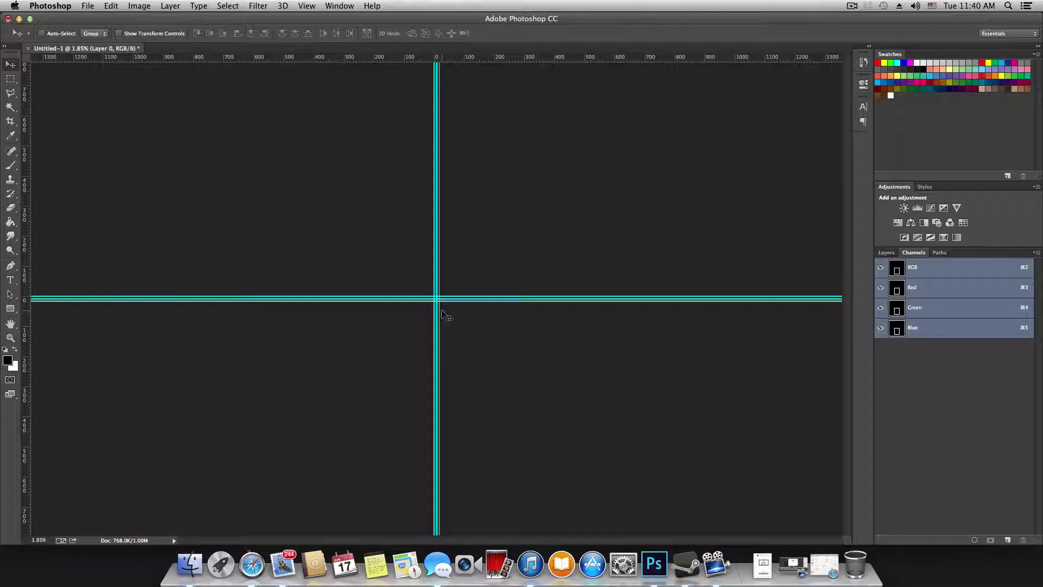
Select the white border and inner frame with the Magic Wand, save the selection as an alpha channel, and make the channel visible.
scroll(442, 314, up, 10)
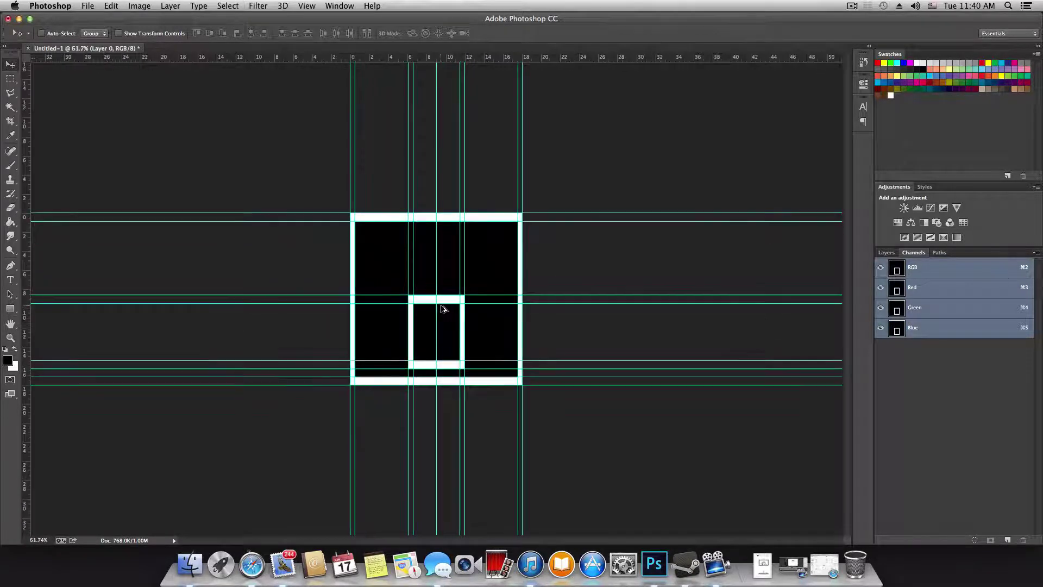
scroll(443, 309, up, 3)
scroll(443, 309, up, 2)
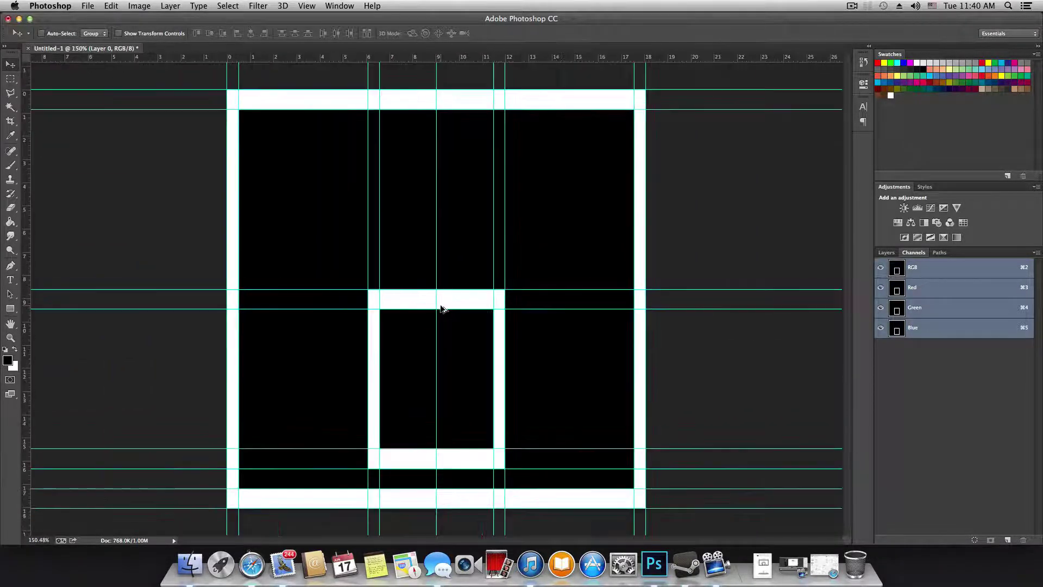
scroll(441, 308, down, 1)
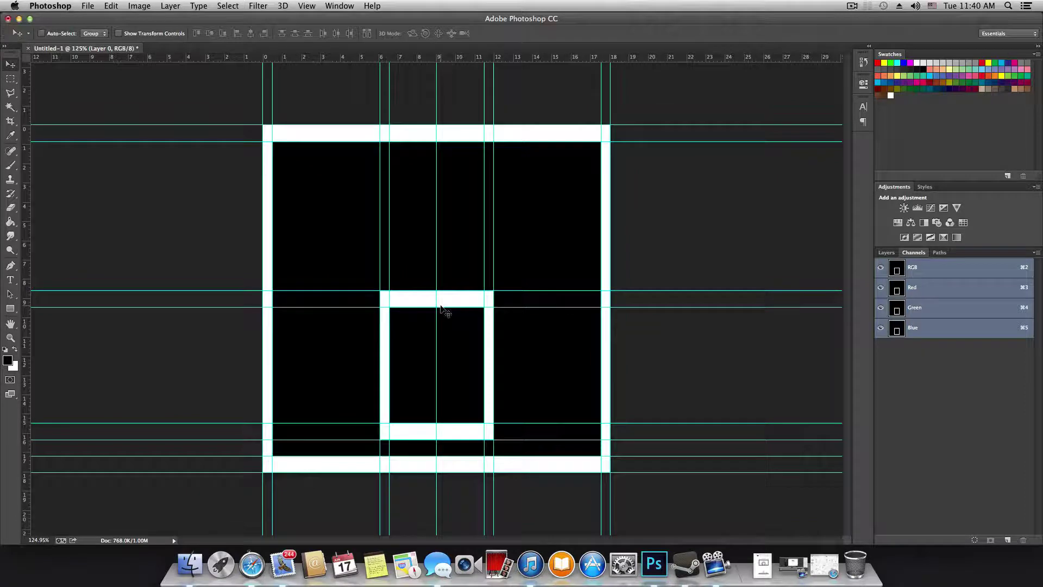
click(11, 109)
click(368, 132)
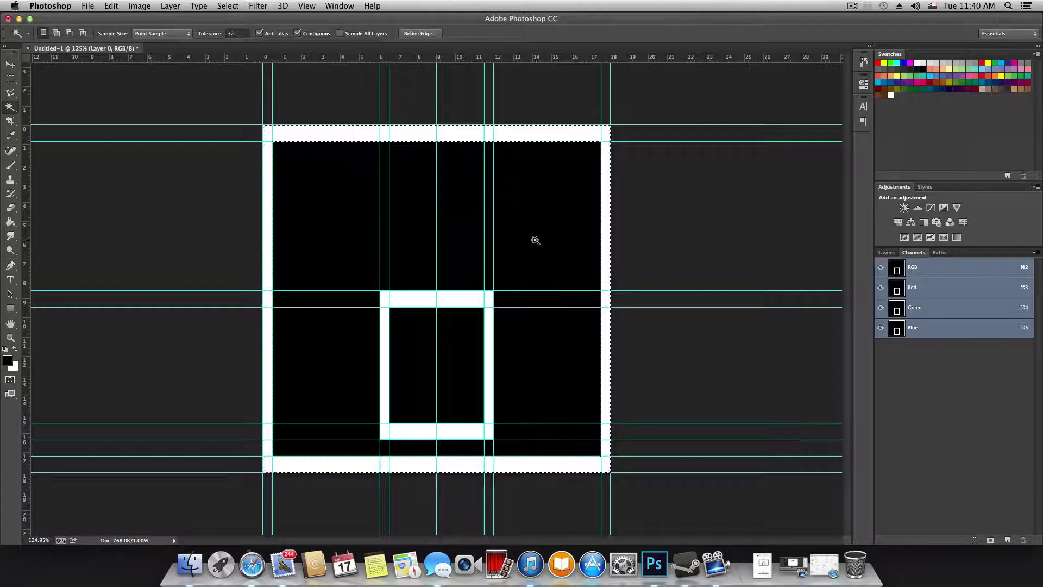
shift+click(465, 299)
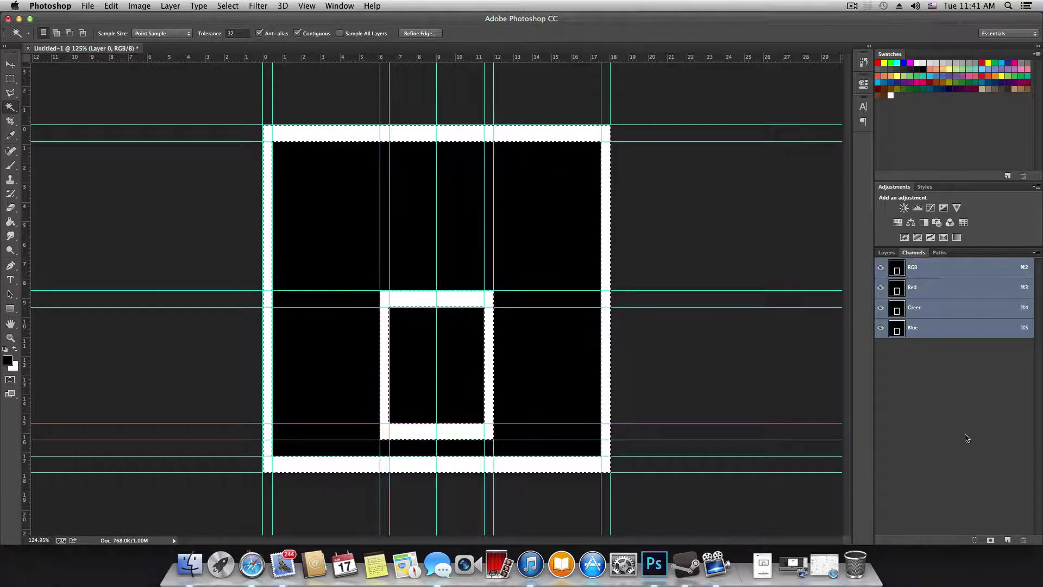
click(990, 540)
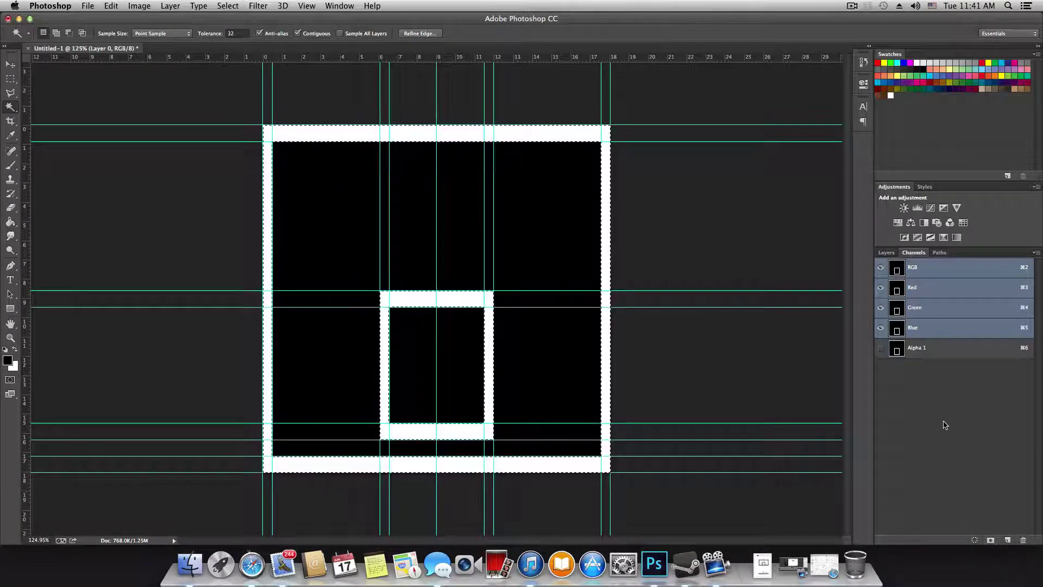
click(881, 348)
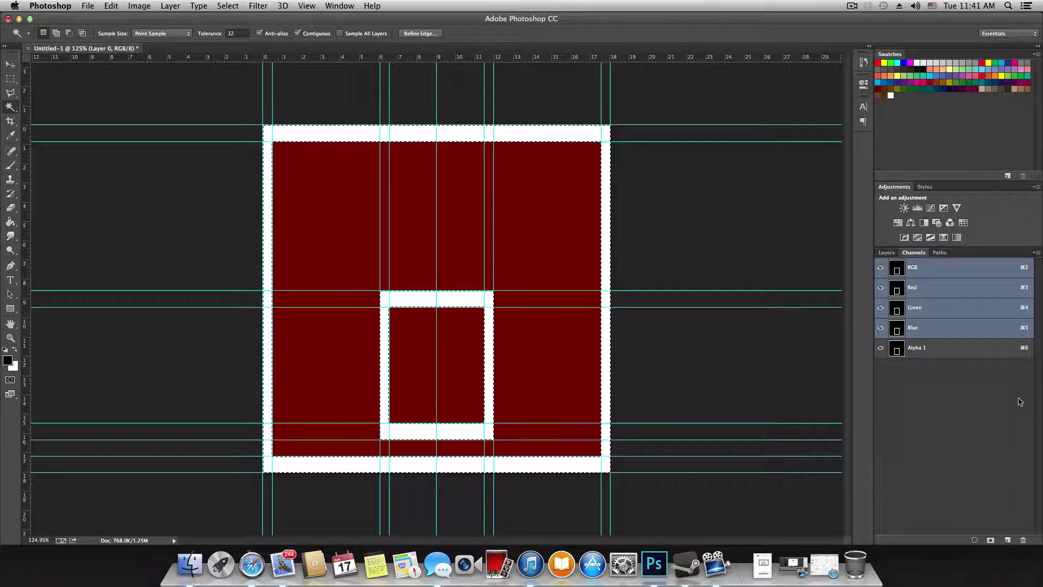
Save the document to the Desktop as 123.tif in TIFF format with alpha channels and layers, using no image compression.
click(87, 5)
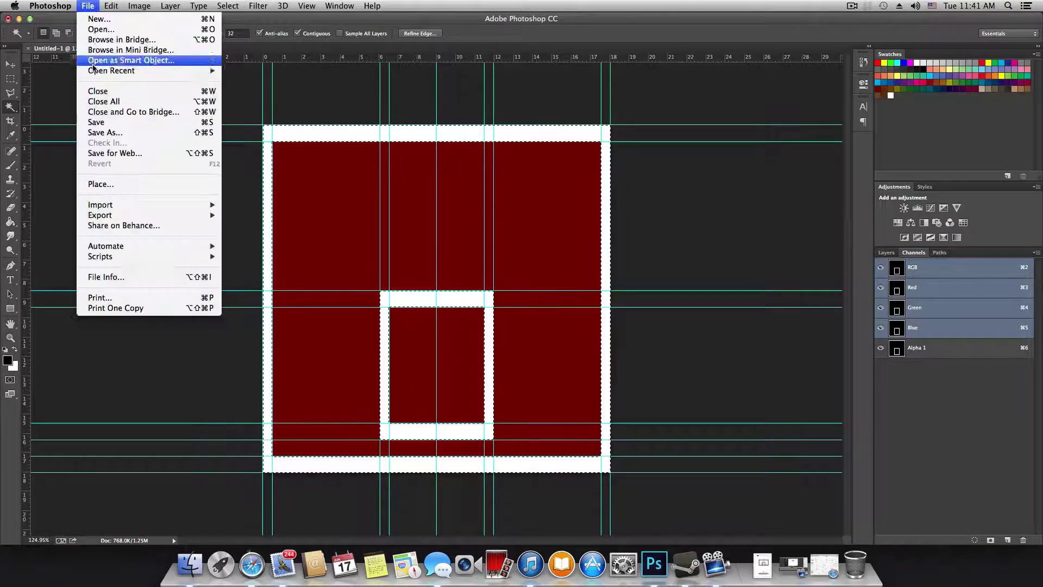
click(120, 133)
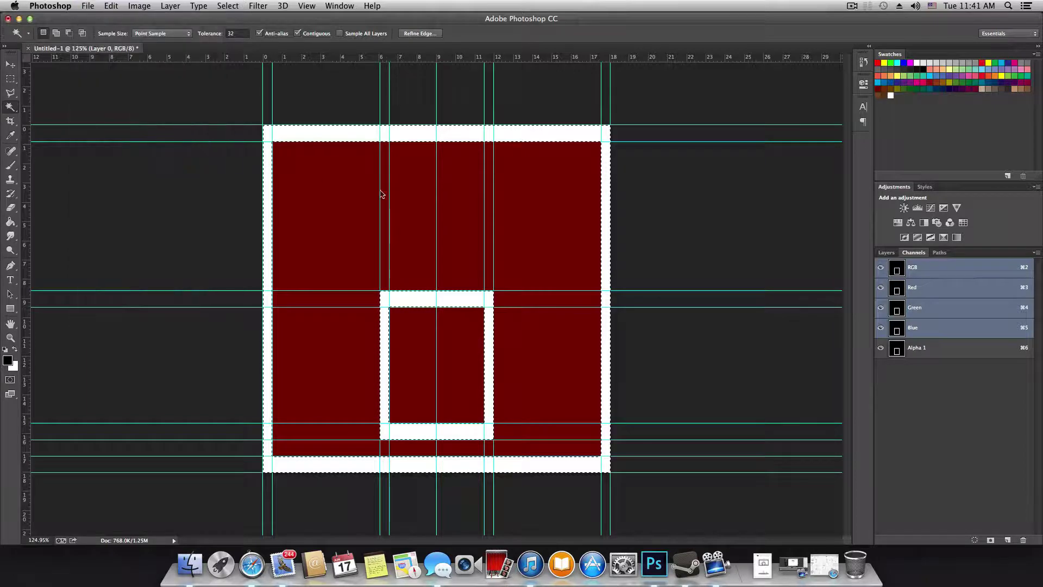
text(123.tif)
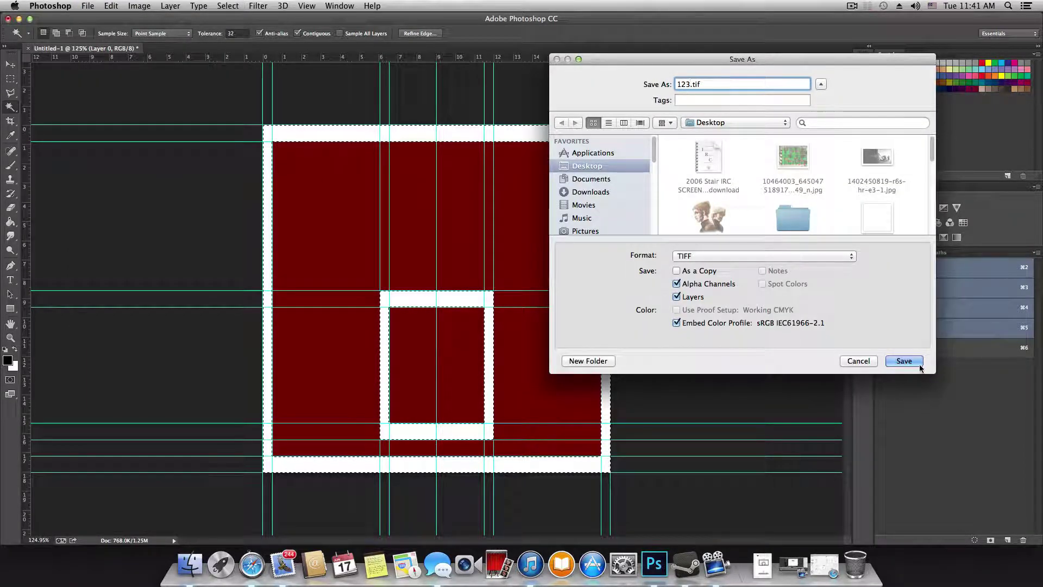
click(902, 361)
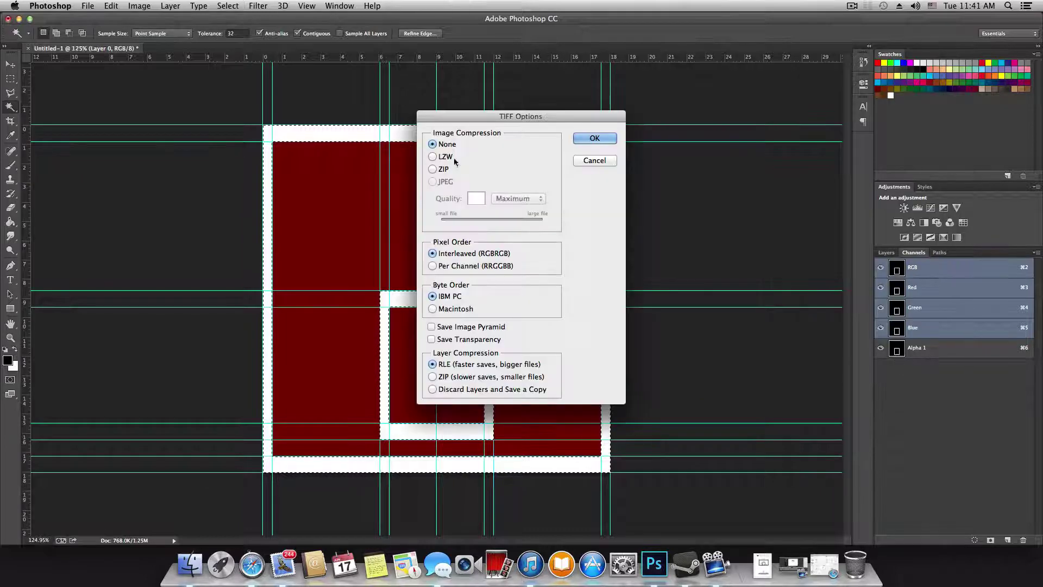
click(595, 138)
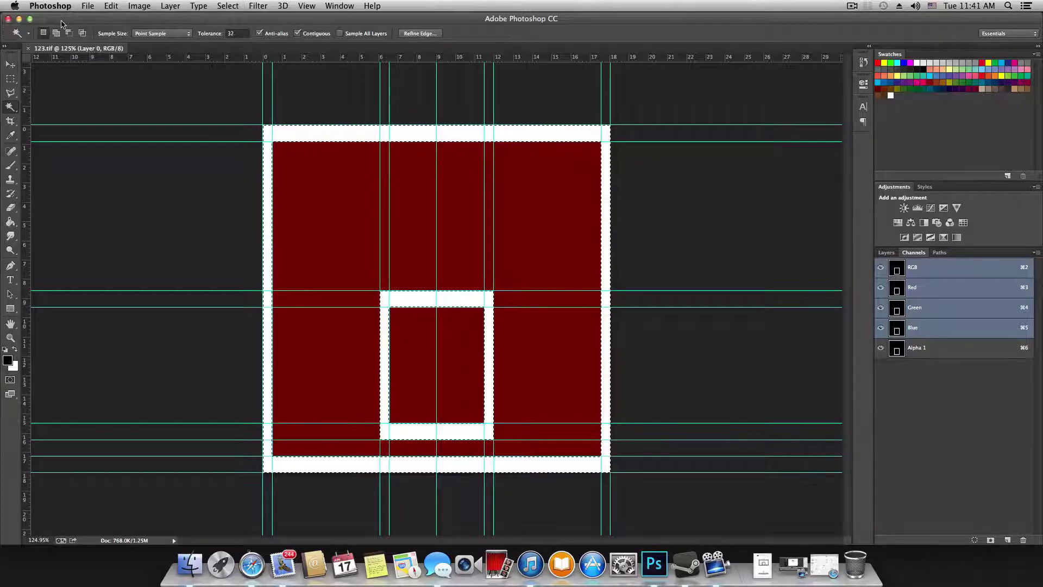
Hide Photoshop, launch Autodesk Maya, and put away the open hoppreference folder window.
drag(65, 21, 79, 21)
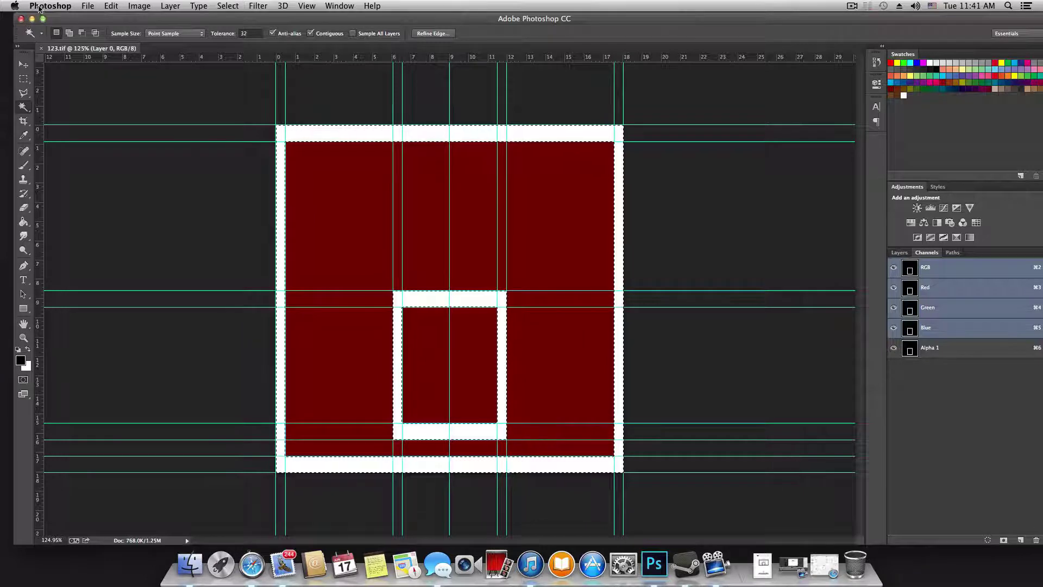
click(50, 6)
click(64, 127)
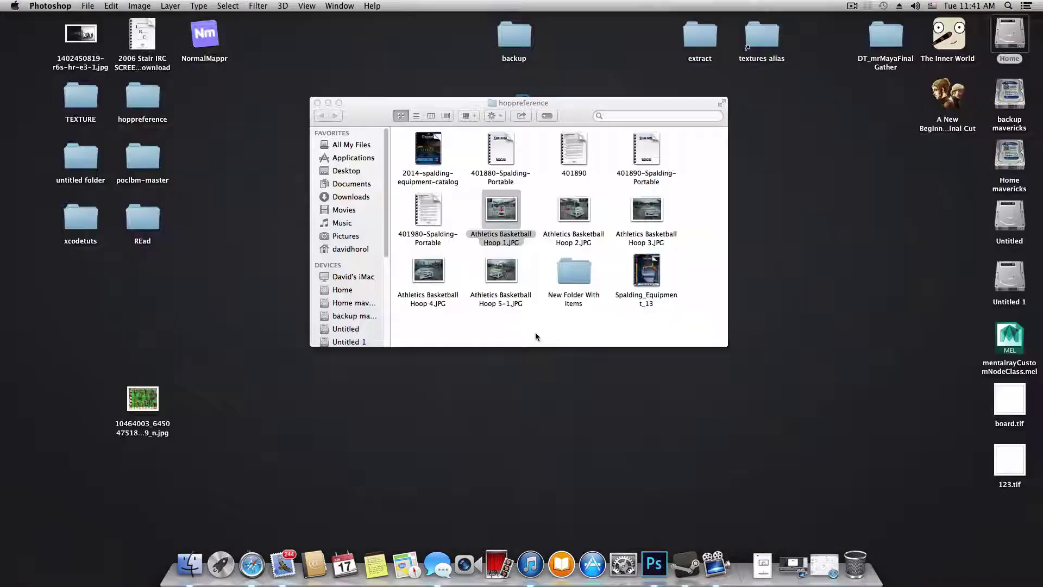
click(211, 564)
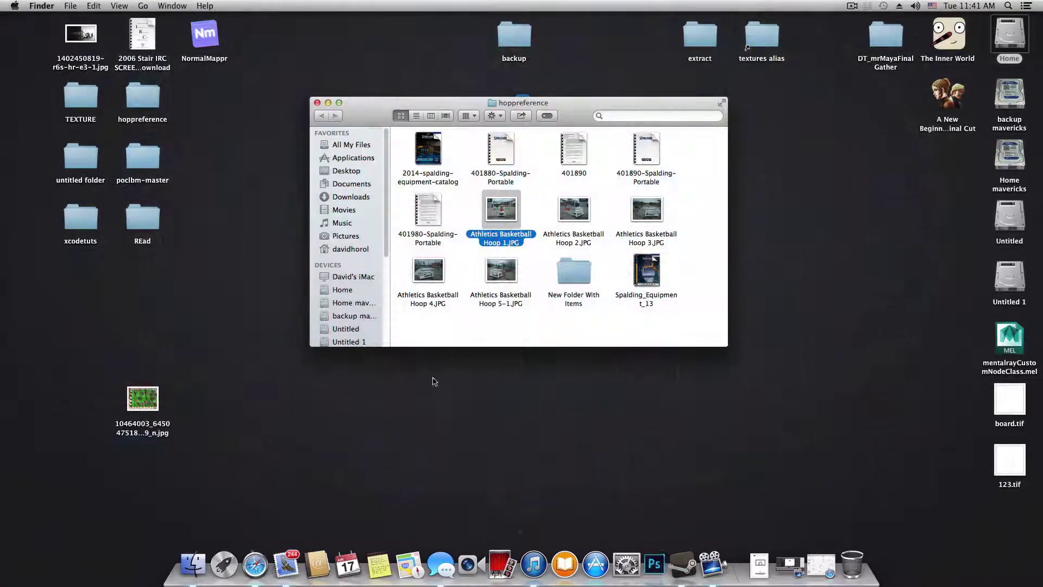
click(245, 554)
scroll(425, 491, right, 3)
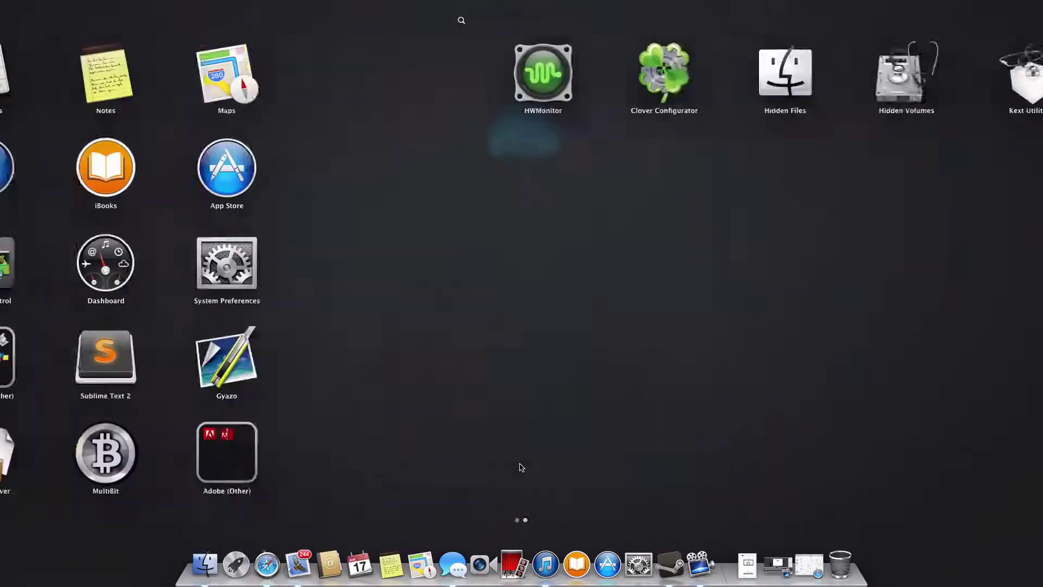
scroll(522, 466, left, 3)
click(642, 356)
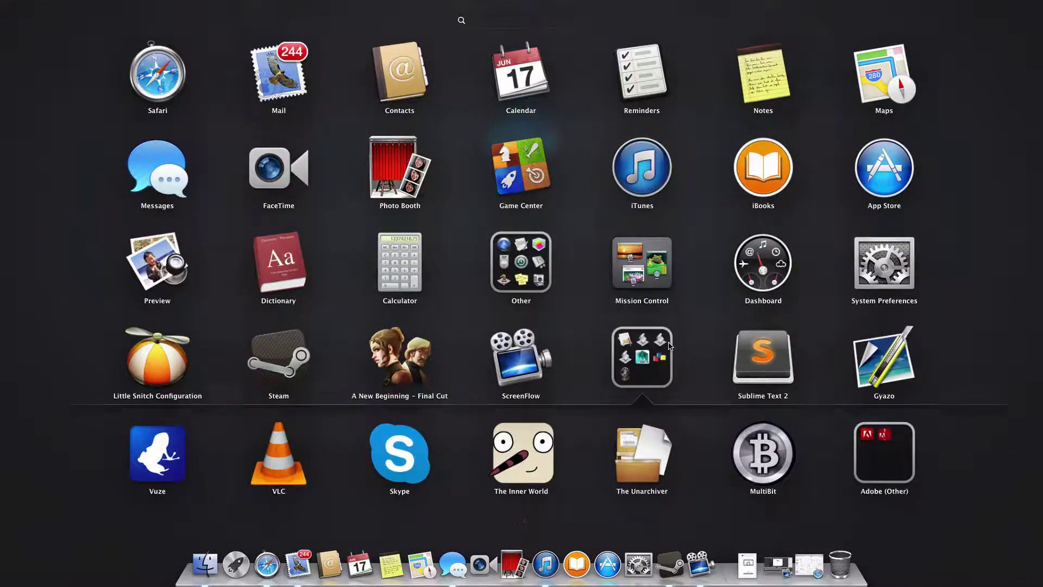
click(625, 460)
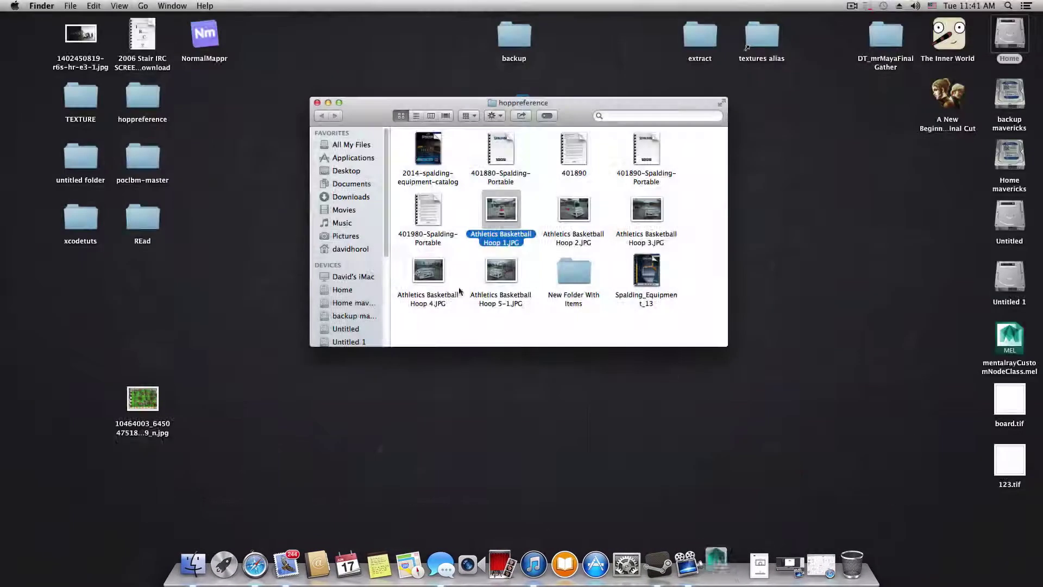
click(327, 102)
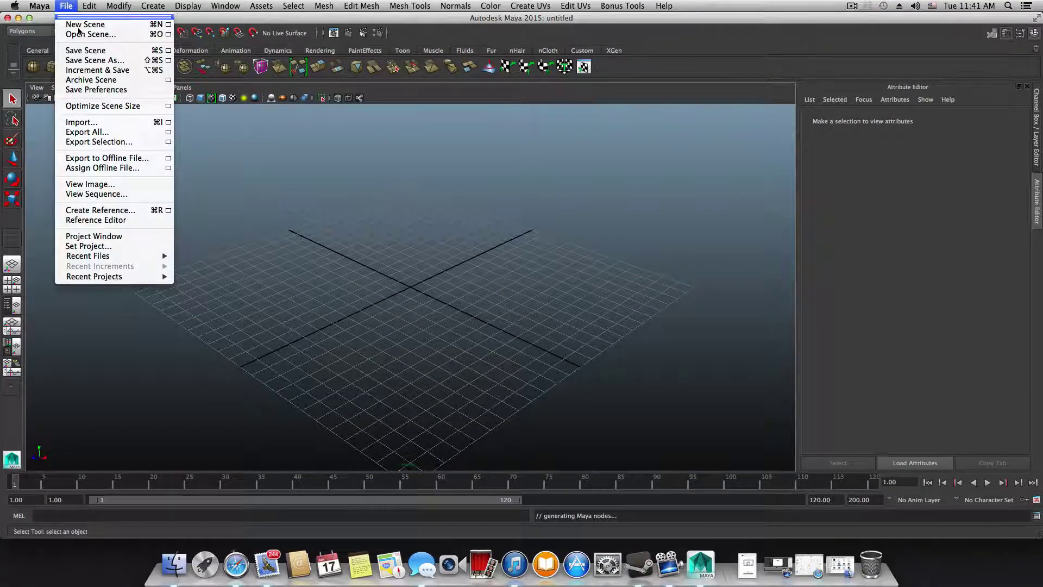
Open the scene backstop44.mb from the basketballARENA project's scenes folder.
click(80, 34)
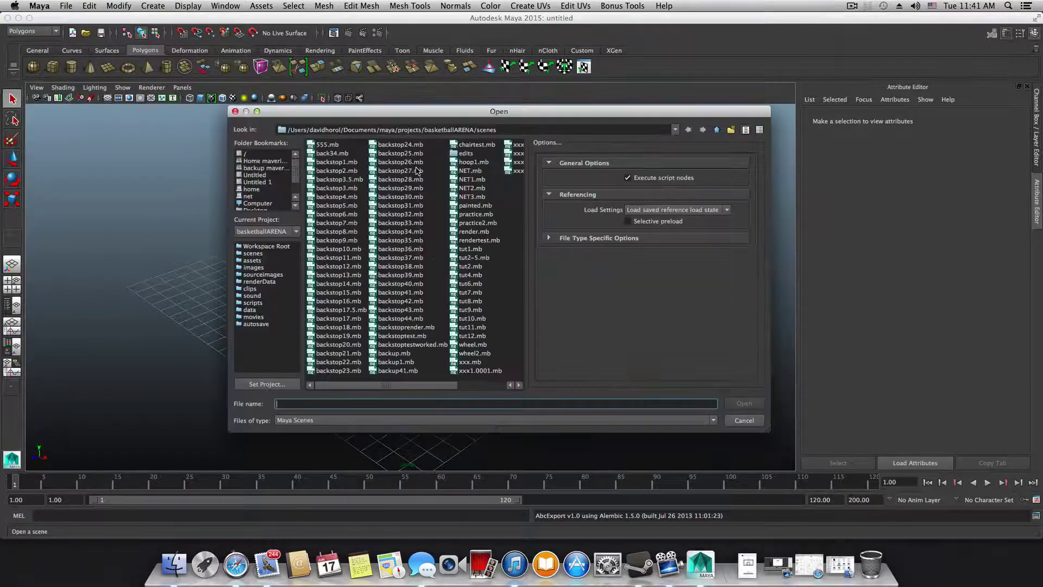
click(394, 319)
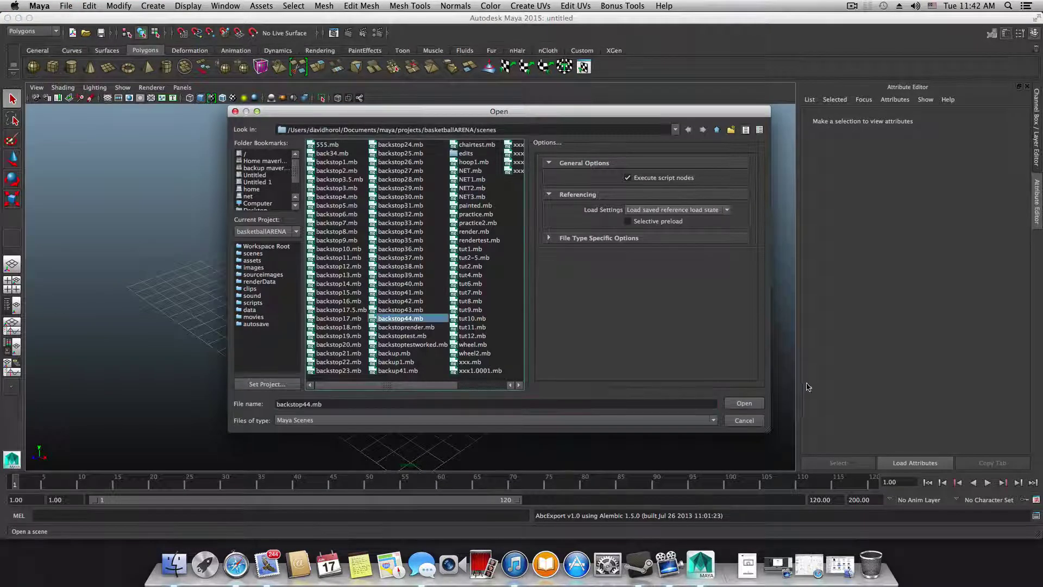
click(745, 405)
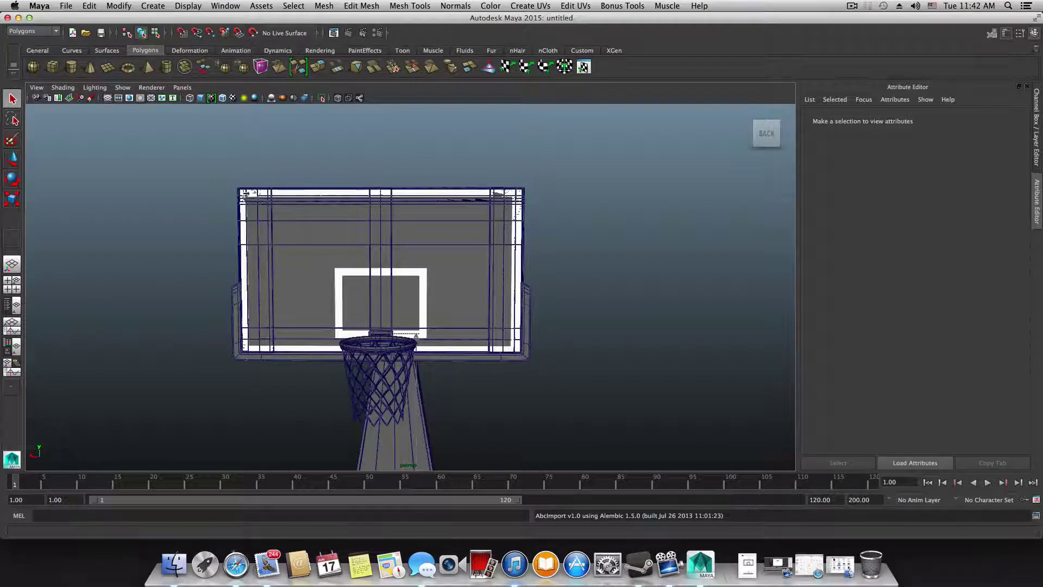
Delete the existing white-framed texture plane on the front of the backboard.
click(284, 193)
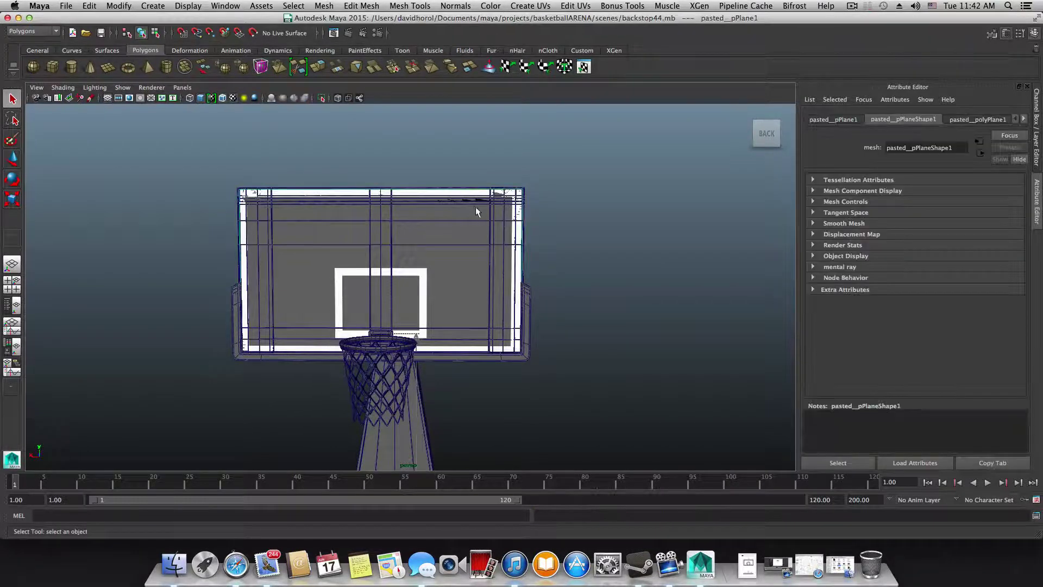
drag(469, 219, 444, 223)
click(444, 223)
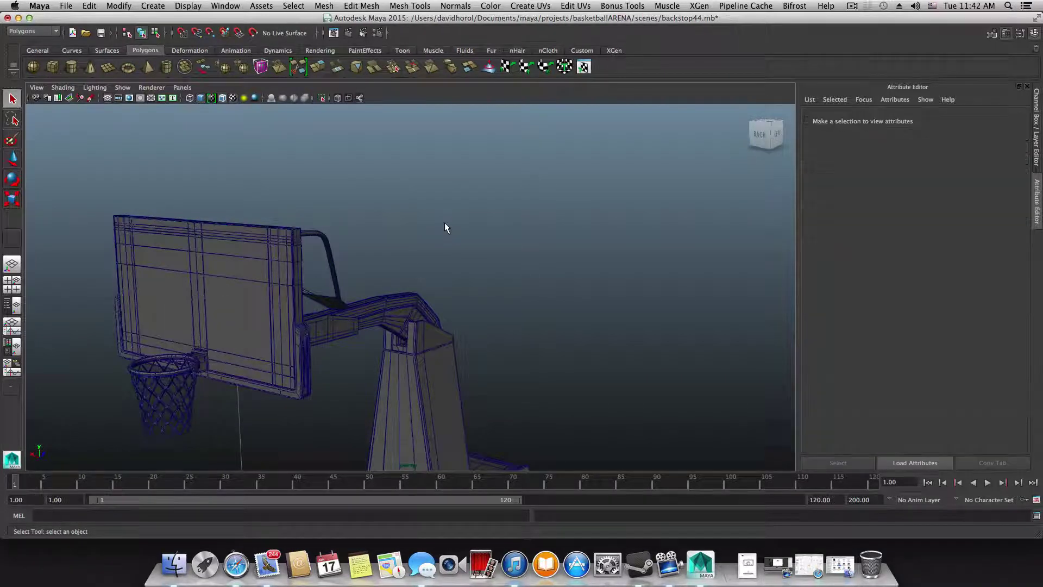
Select the small pipe fixture and its dense ground mesh beside the grid's origin and delete them.
drag(372, 333, 371, 334)
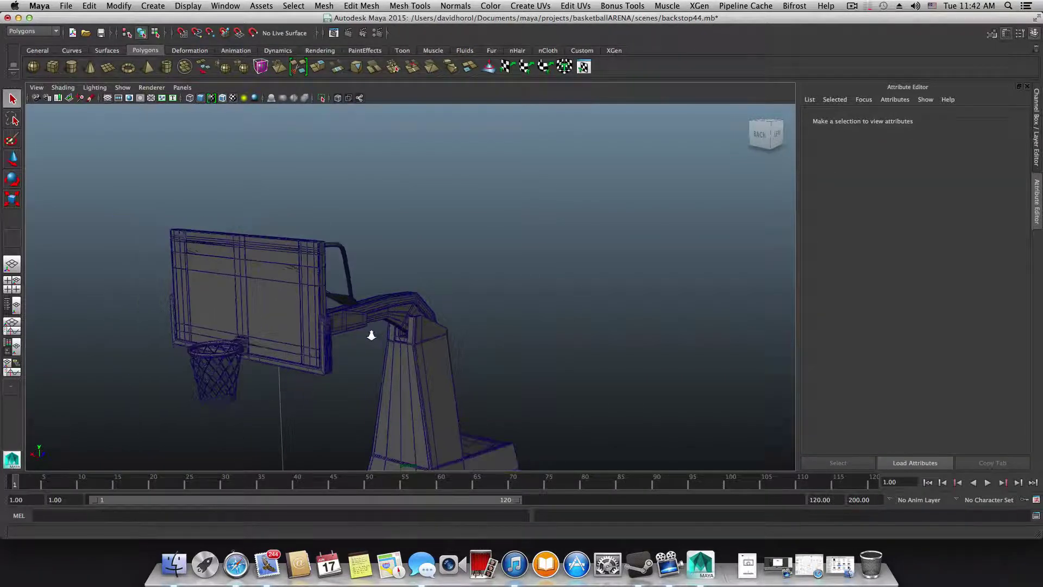
scroll(380, 343, down, 10)
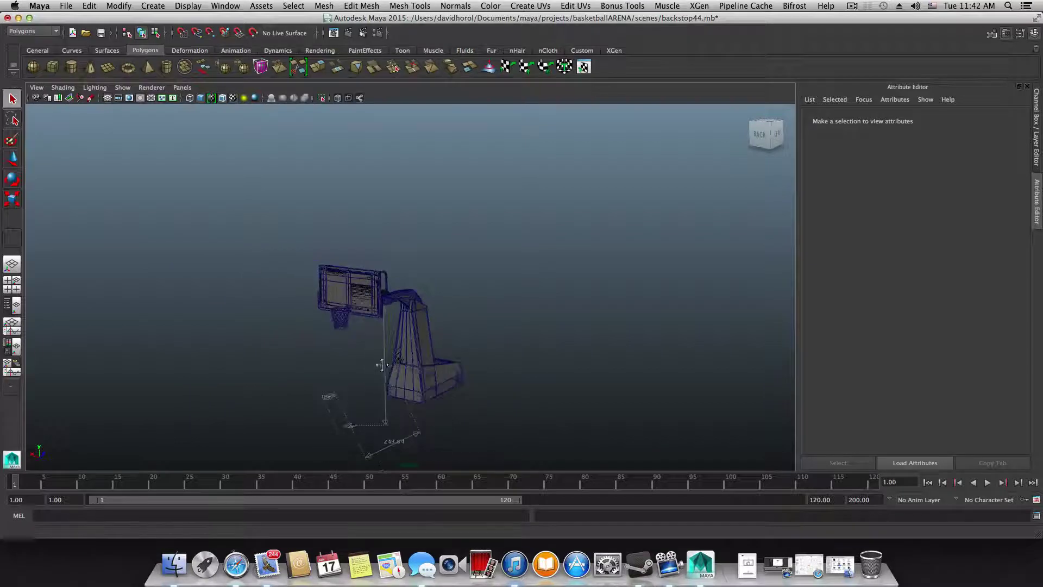
scroll(383, 367, up, 10)
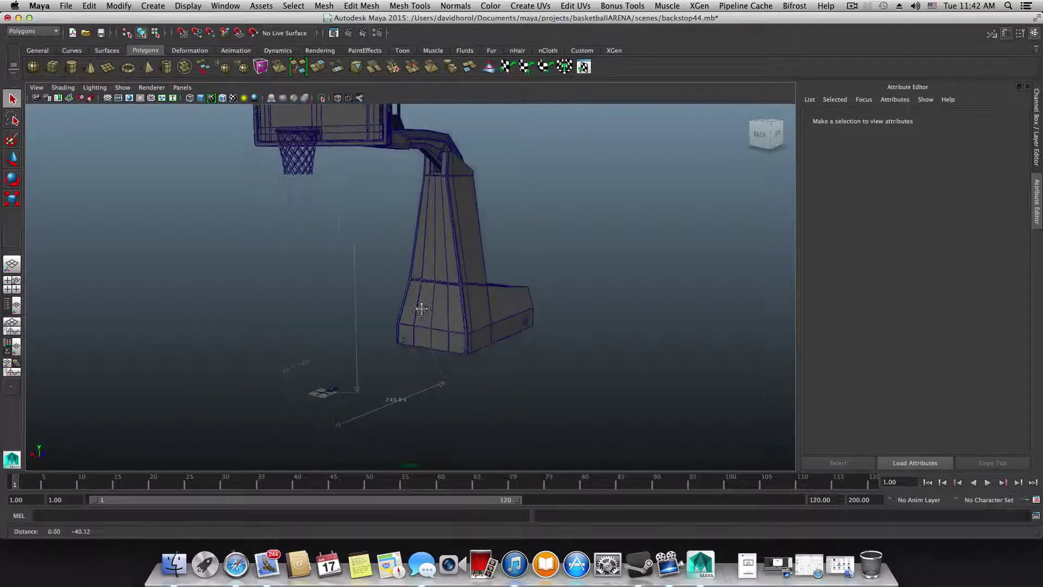
drag(421, 308, 429, 353)
scroll(457, 331, up, 5)
scroll(388, 371, up, 5)
scroll(386, 373, up, 5)
scroll(425, 299, up, 5)
drag(471, 310, 471, 309)
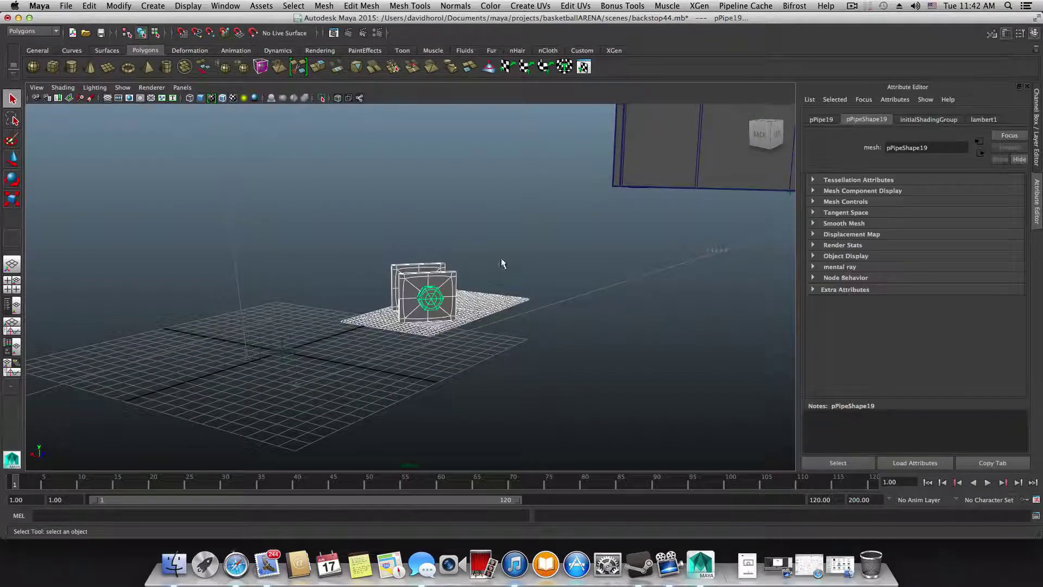
key(Delete)
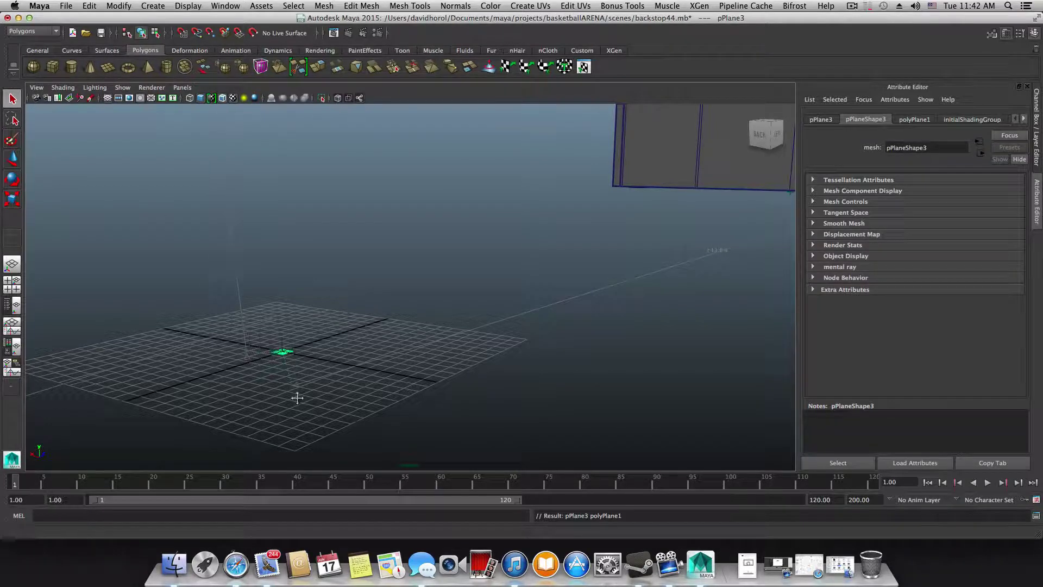
Create a polygon plane at the origin and set its width and height subdivisions to 1.
drag(296, 396, 318, 374)
key(f)
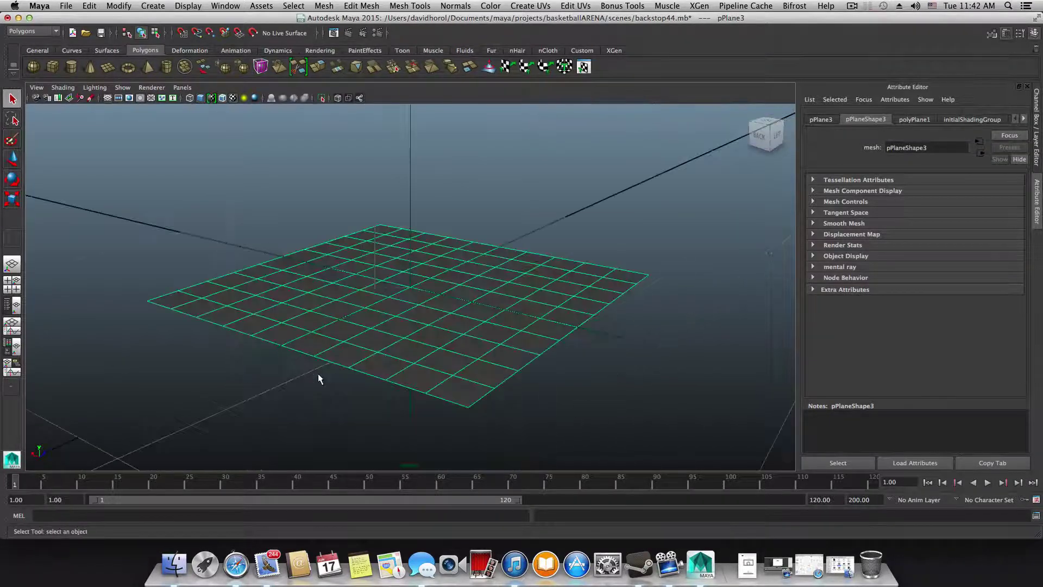
click(908, 121)
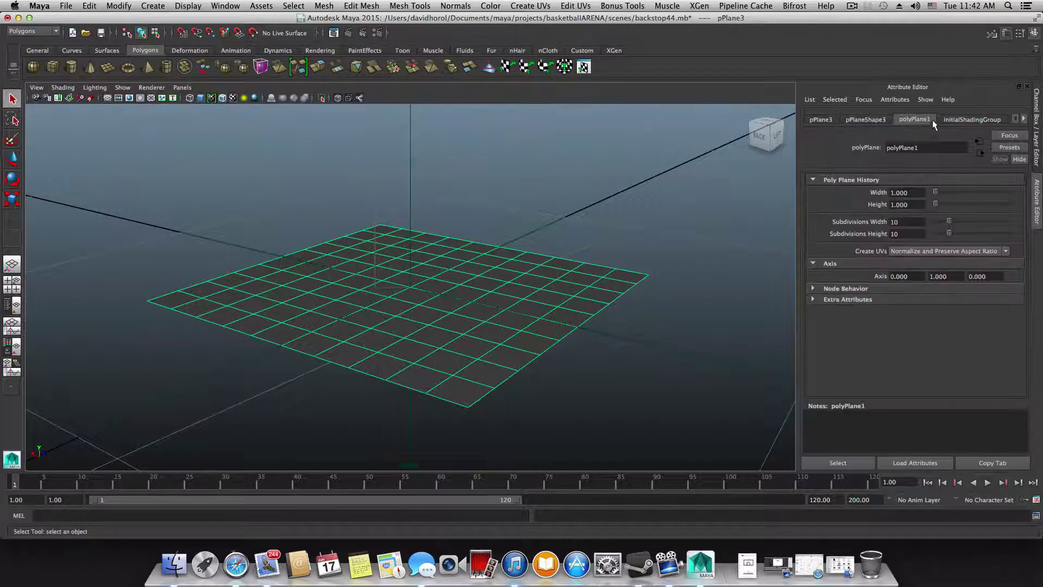
mouse_move(947, 222)
mouse_down()
mouse_move(912, 222)
mouse_move(933, 233)
mouse_up()
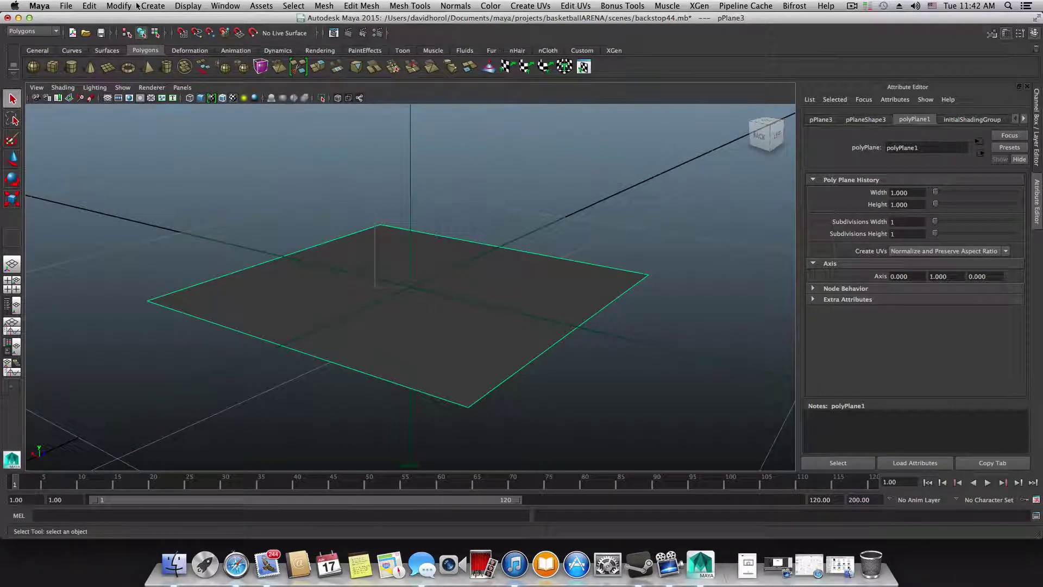
Assign a new Blinn material to the polygon plane.
right_click(490, 278)
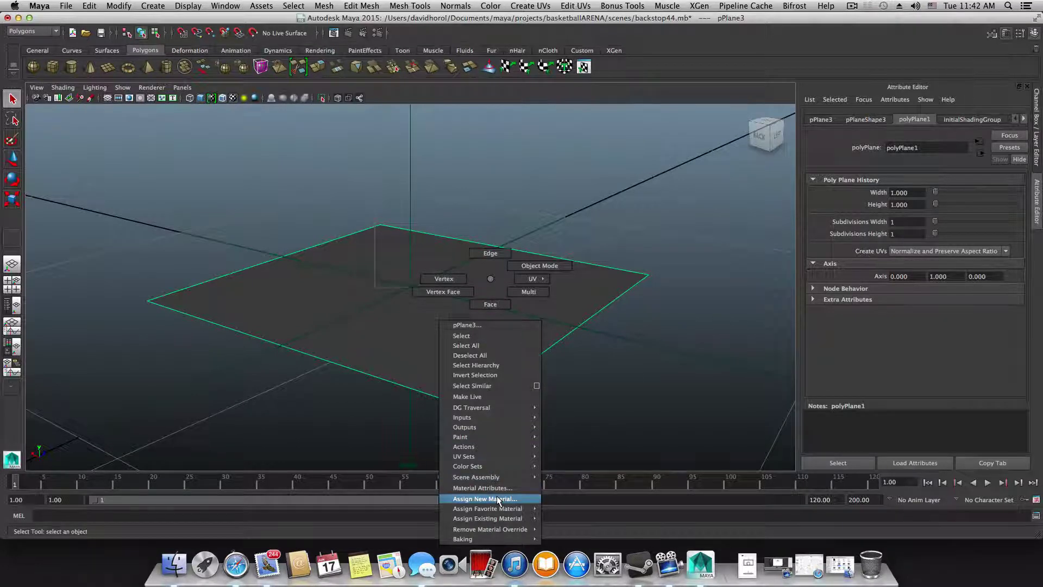
mouse_move(499, 509)
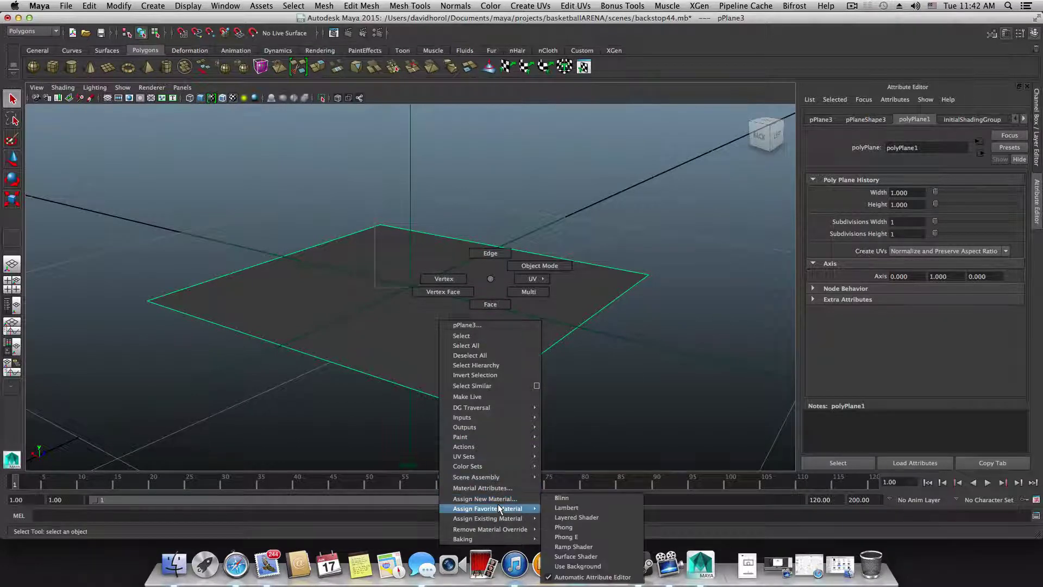
click(562, 498)
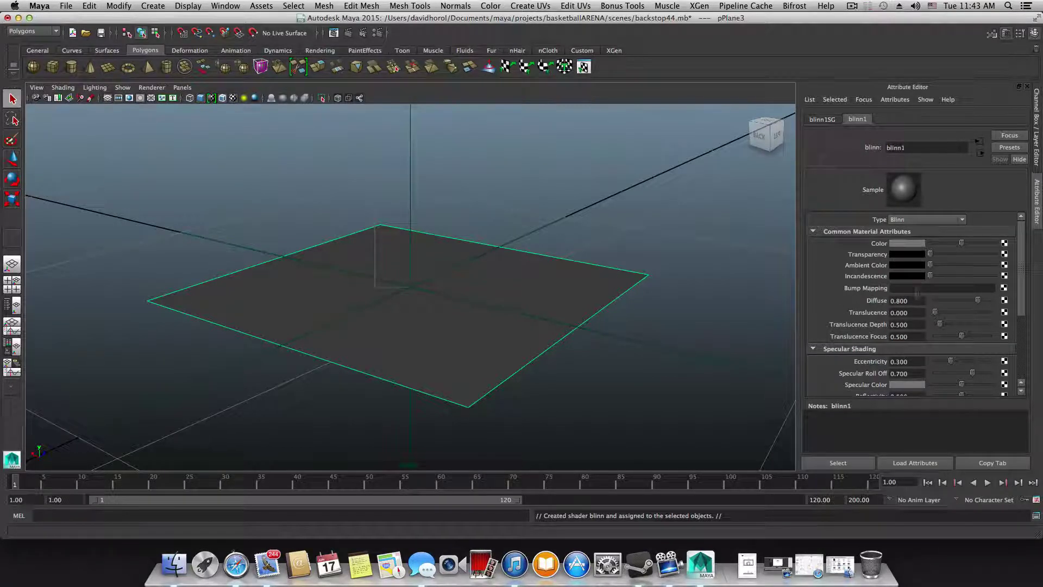
Map a File texture to the Blinn material's color and load 123.tif from the Desktop as its image.
click(1004, 243)
click(493, 228)
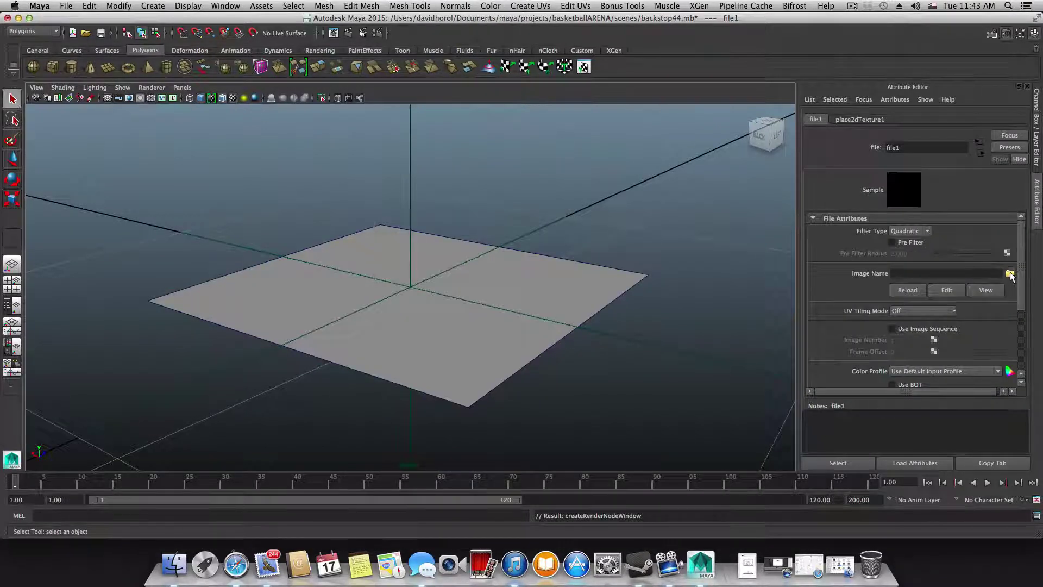
click(1010, 273)
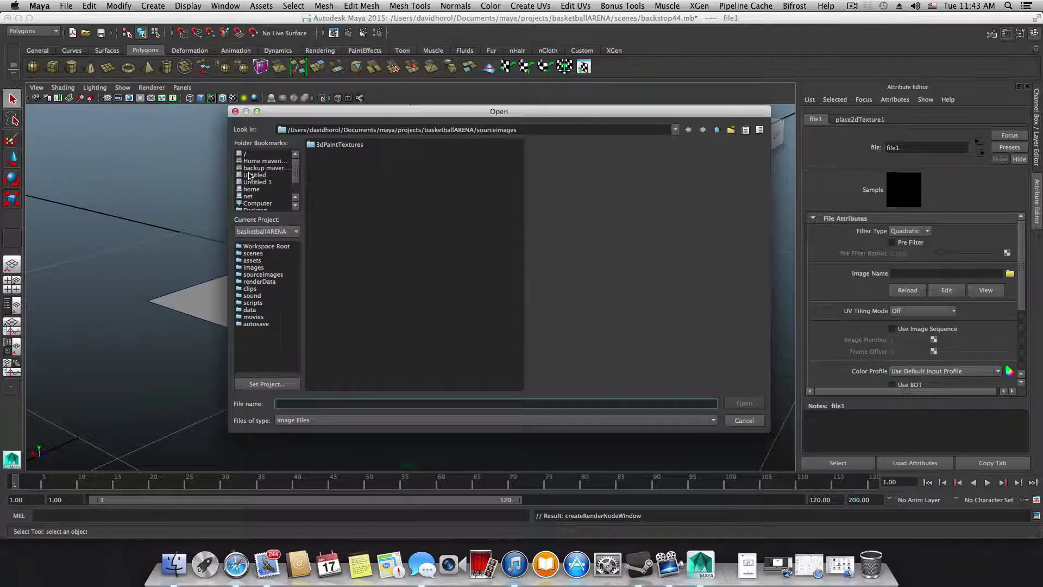
scroll(248, 175, down, 1)
click(268, 190)
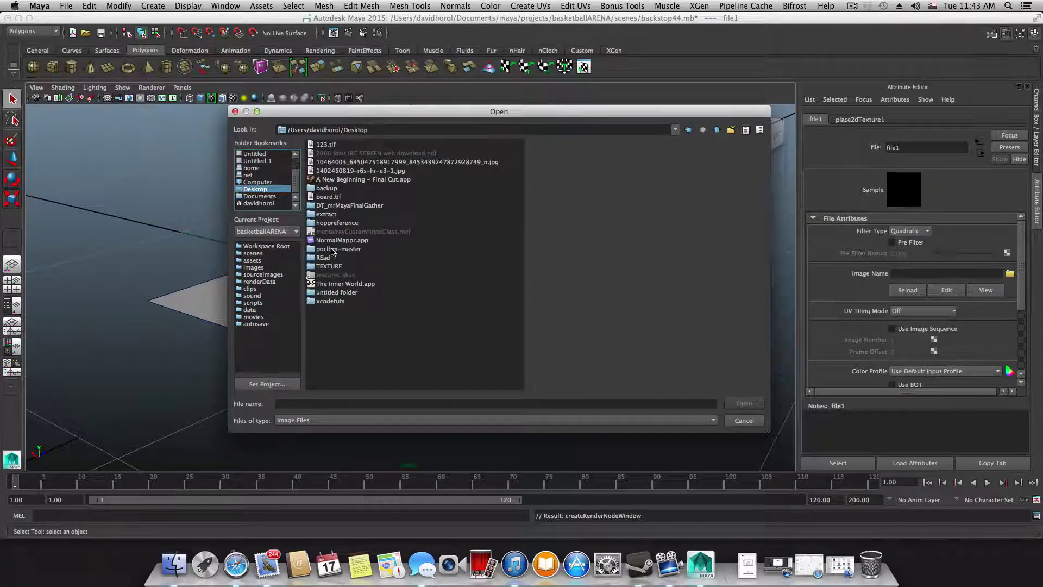
click(328, 145)
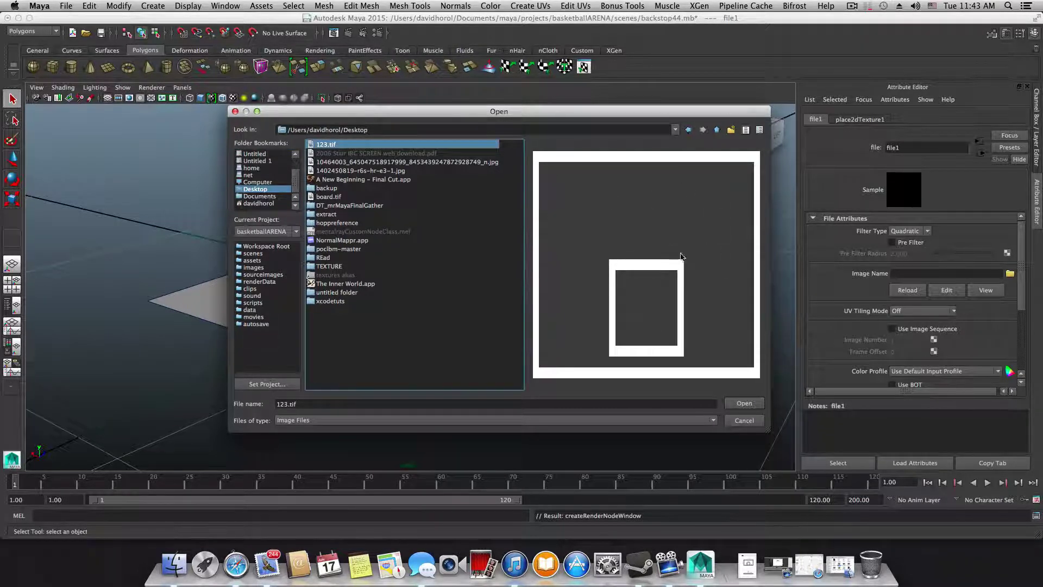
click(757, 405)
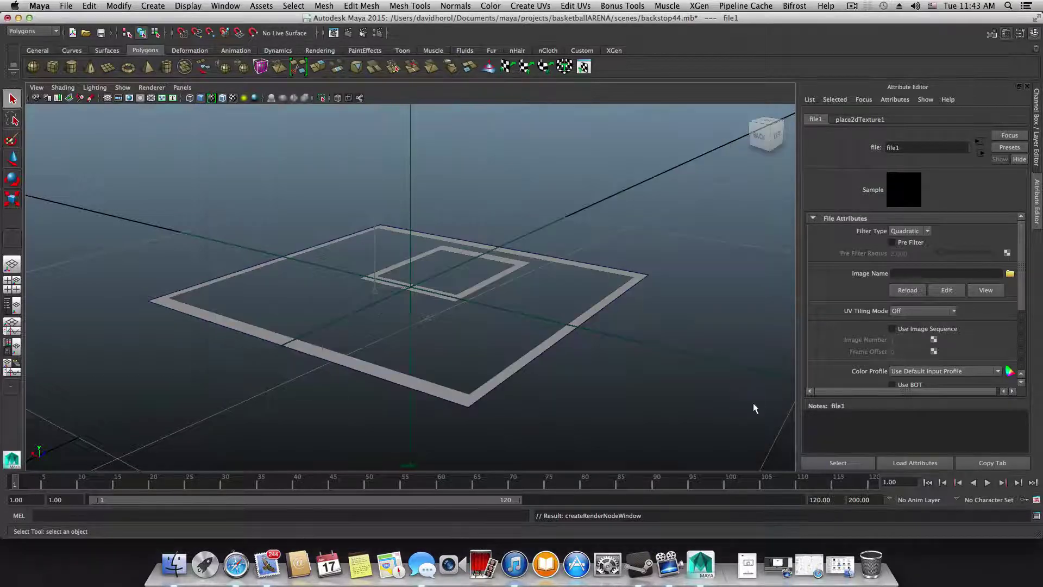
Rotate the textured plane -180 degrees around the Y axis and stand it upright with the inner frame at the bottom.
drag(654, 260, 469, 311)
drag(687, 284, 450, 313)
click(531, 258)
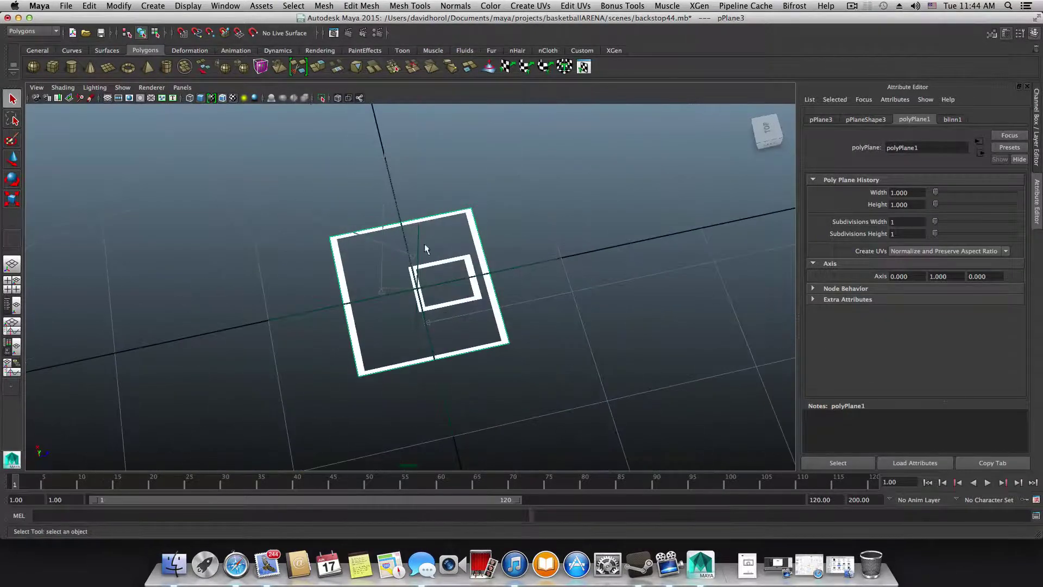
drag(425, 244, 447, 265)
key(r)
key(e)
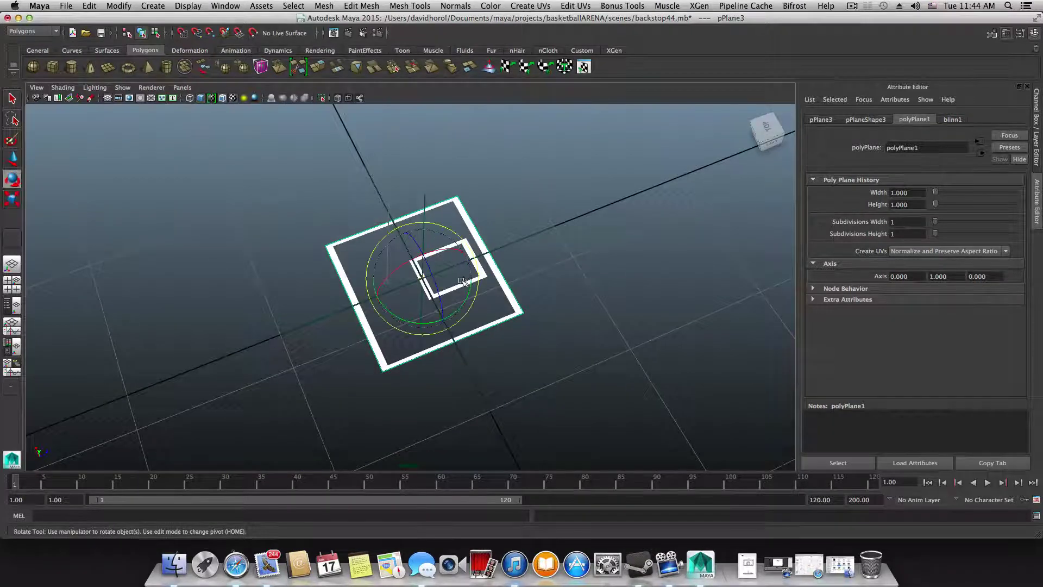
drag(465, 302, 291, 338)
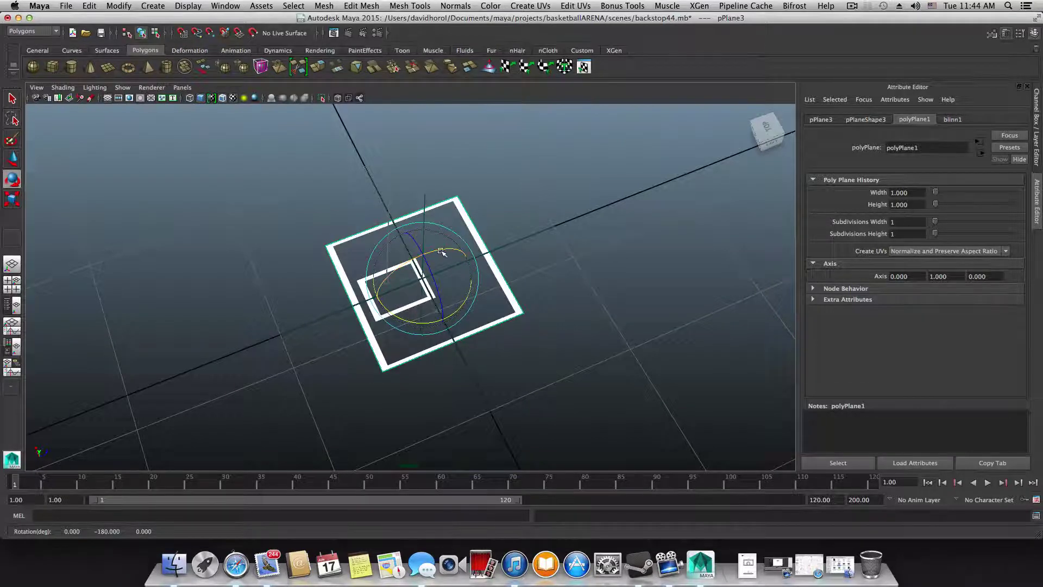
alt+drag(441, 251, 452, 386)
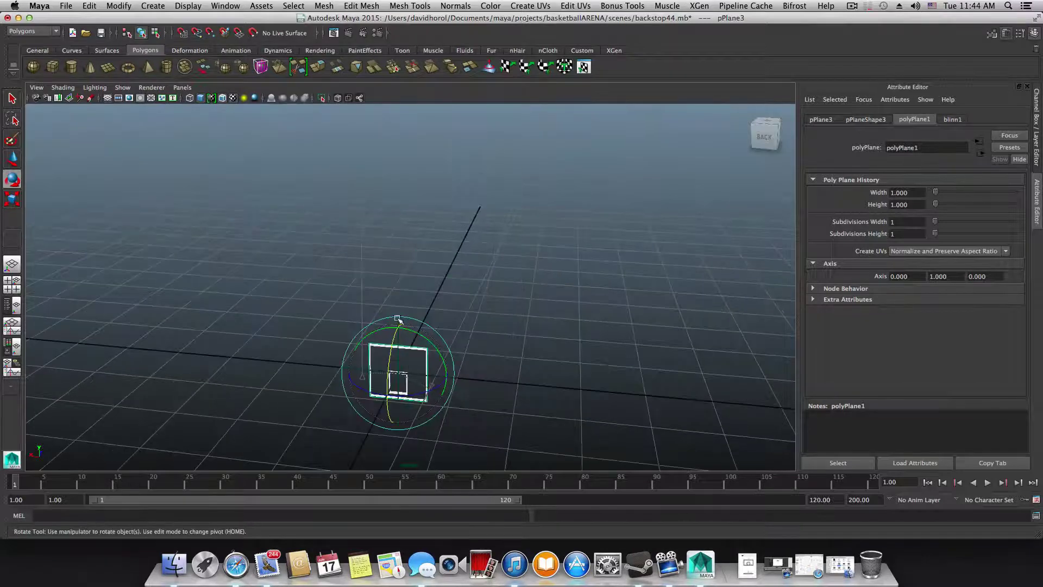
Raise the textured plane about 3.2 units above the grid and scale it up uniformly.
key(w)
drag(416, 126, 417, 128)
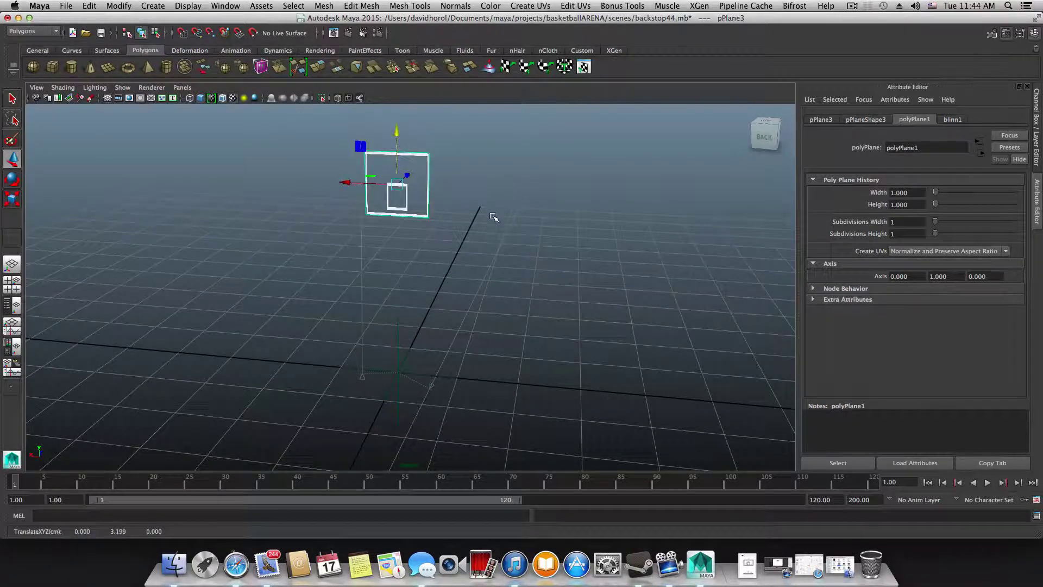
key(e)
key(r)
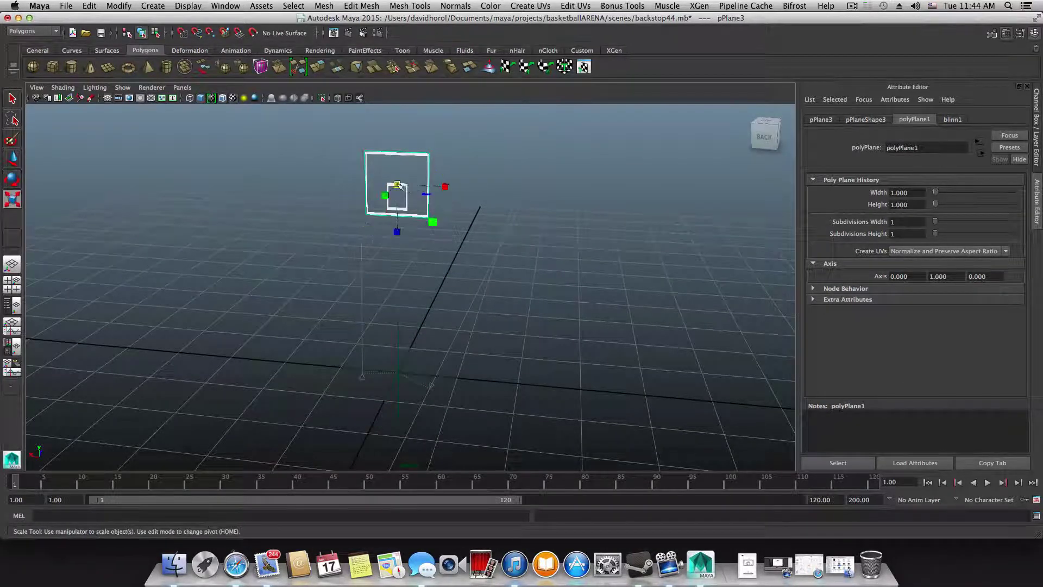
drag(398, 185, 614, 227)
scroll(614, 228, down, 8)
Move the plane straight up to a height of about 132.9 units, toward the backboard.
key(w)
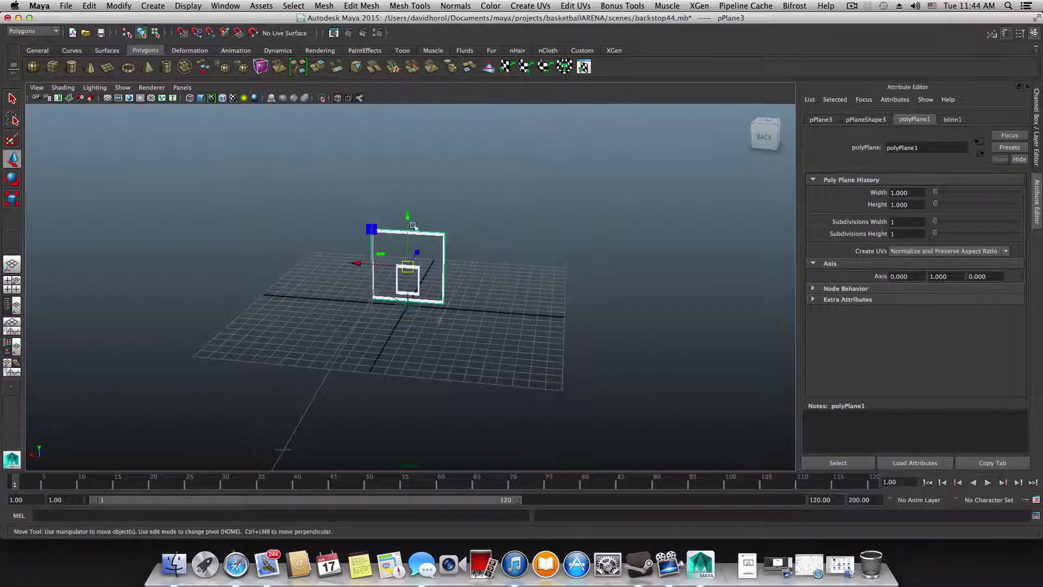
drag(408, 216, 410, 79)
drag(471, 193, 468, 345)
drag(406, 272, 406, 108)
scroll(526, 329, down, 12)
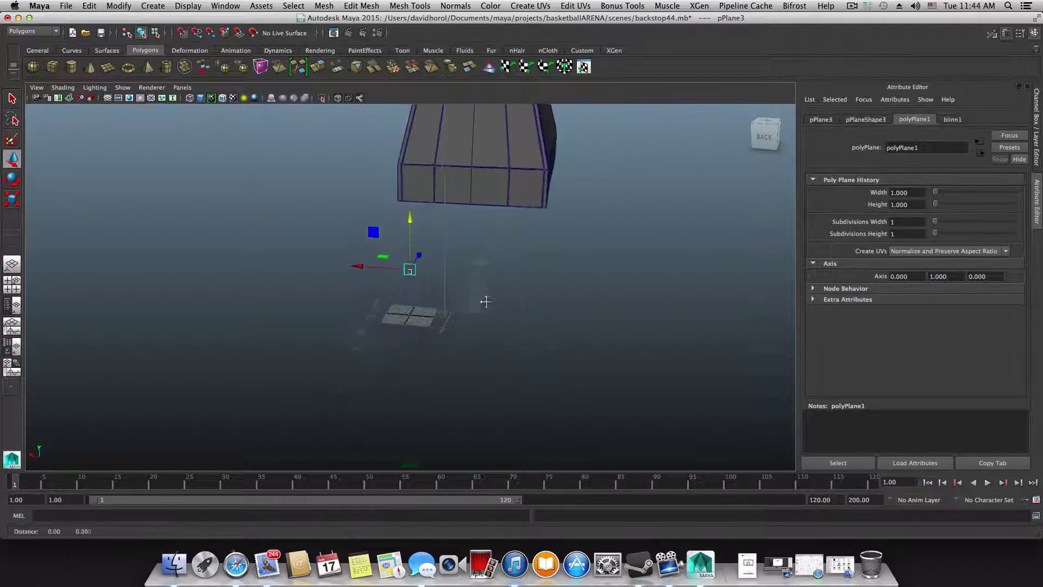
drag(428, 189, 445, 294)
drag(446, 232, 468, 108)
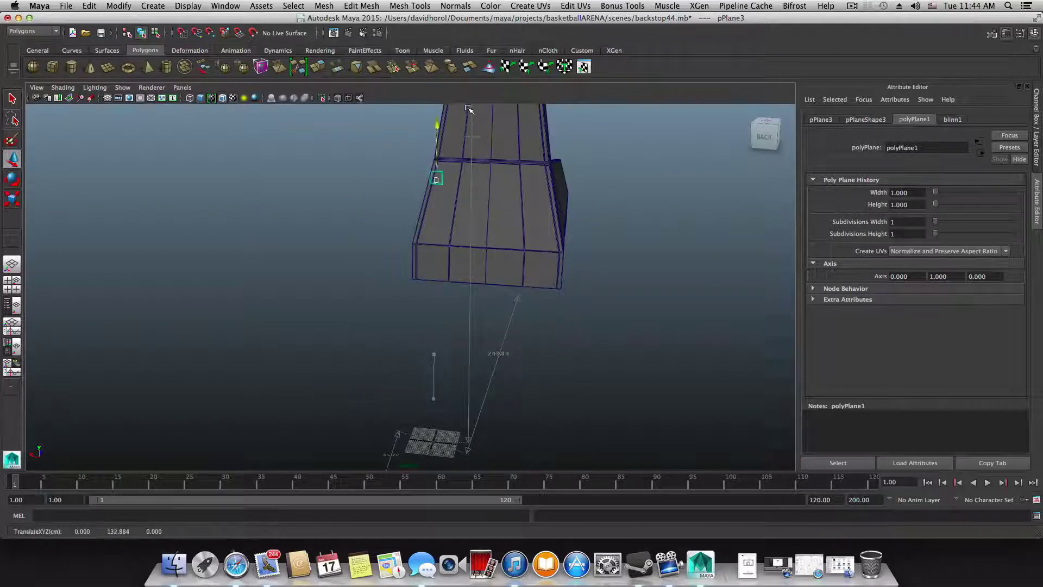
Enlarge the plane uniformly and raise it onto the backboard behind the rim.
drag(566, 240, 487, 298)
key(r)
key(w)
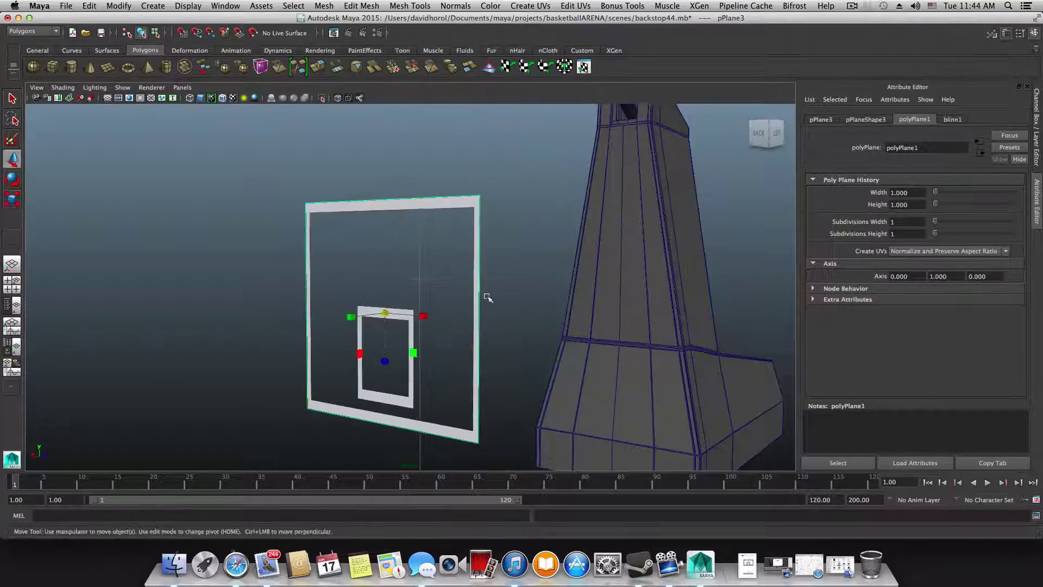
scroll(408, 113, down, 10)
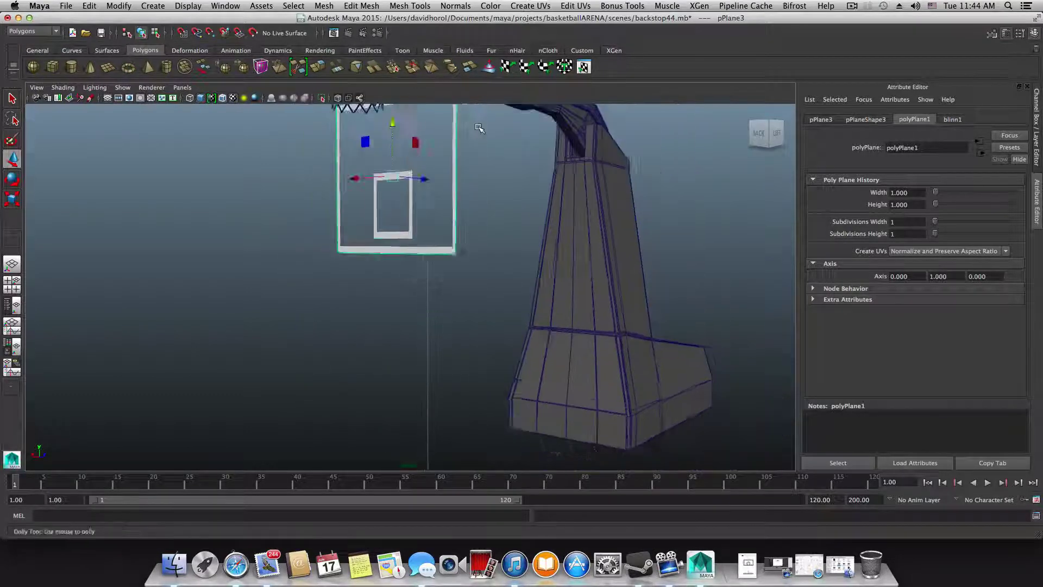
drag(476, 161, 501, 212)
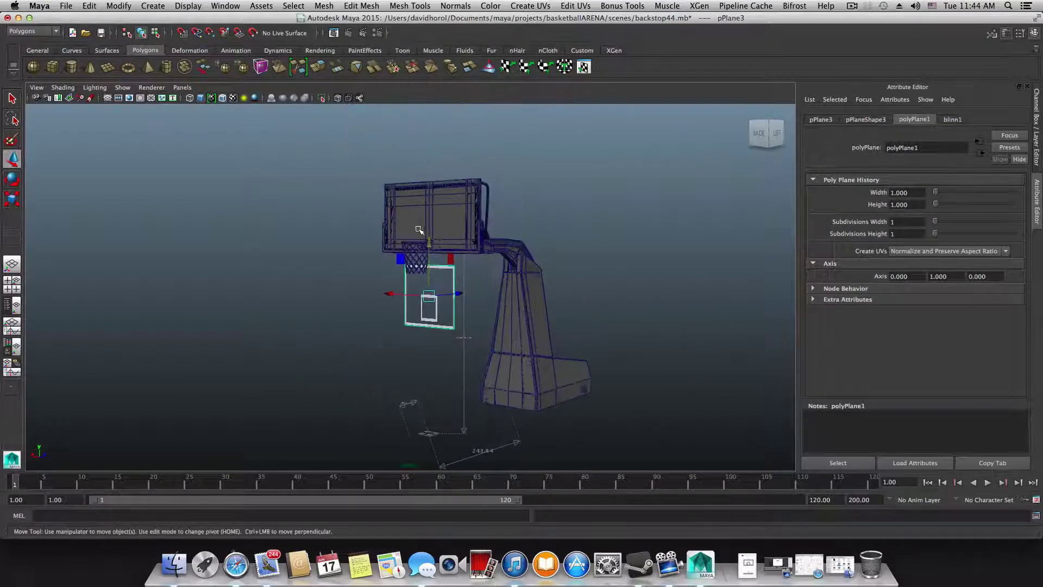
drag(427, 238, 427, 162)
scroll(619, 240, up, 10)
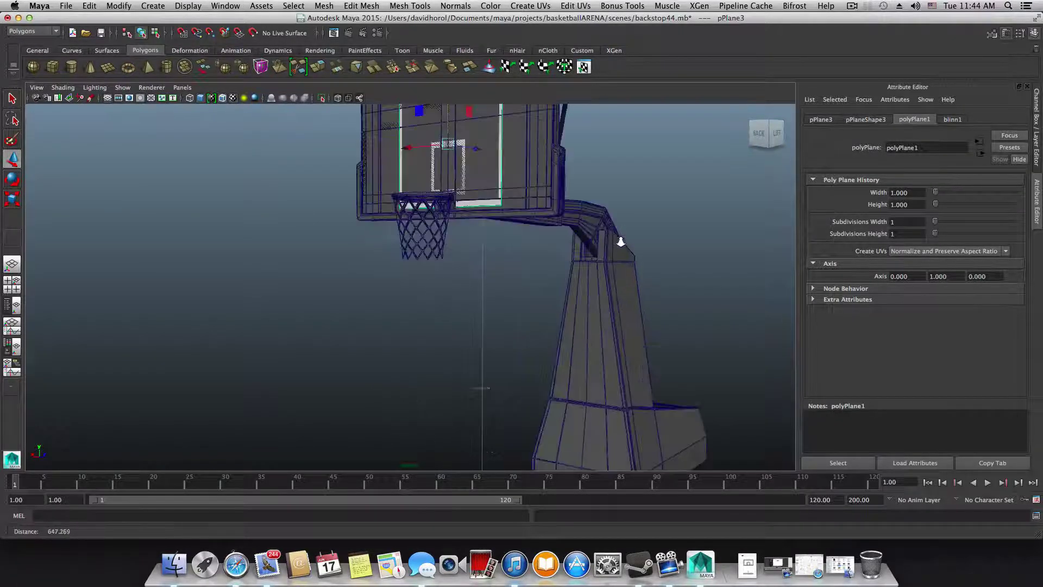
drag(492, 185, 353, 228)
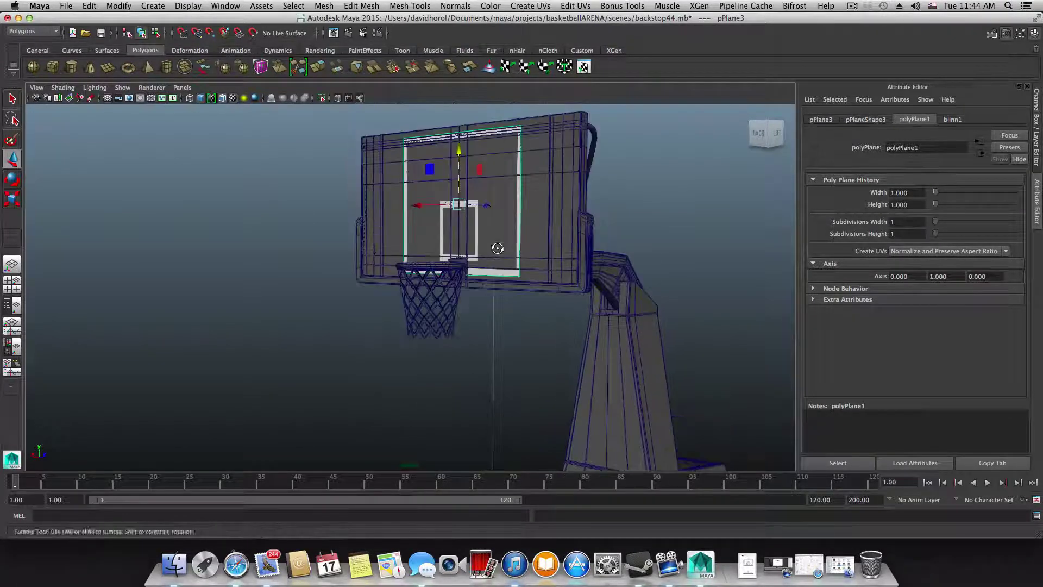
Scale the plane along its height so the frame spans the backboard and the inner frame's lower edge meets the rim mount.
scroll(577, 282, up, 10)
key(r)
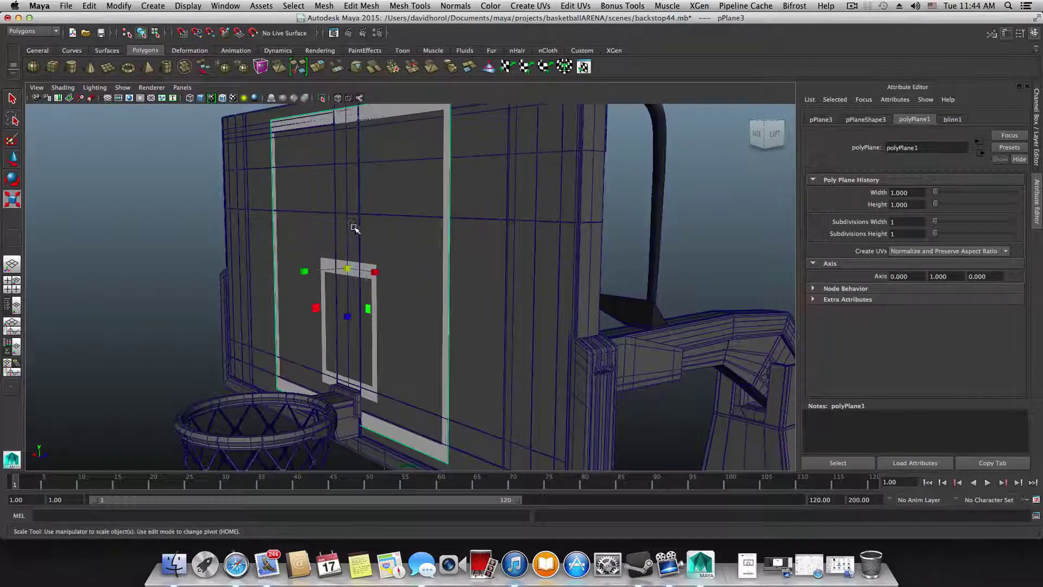
drag(348, 318, 416, 409)
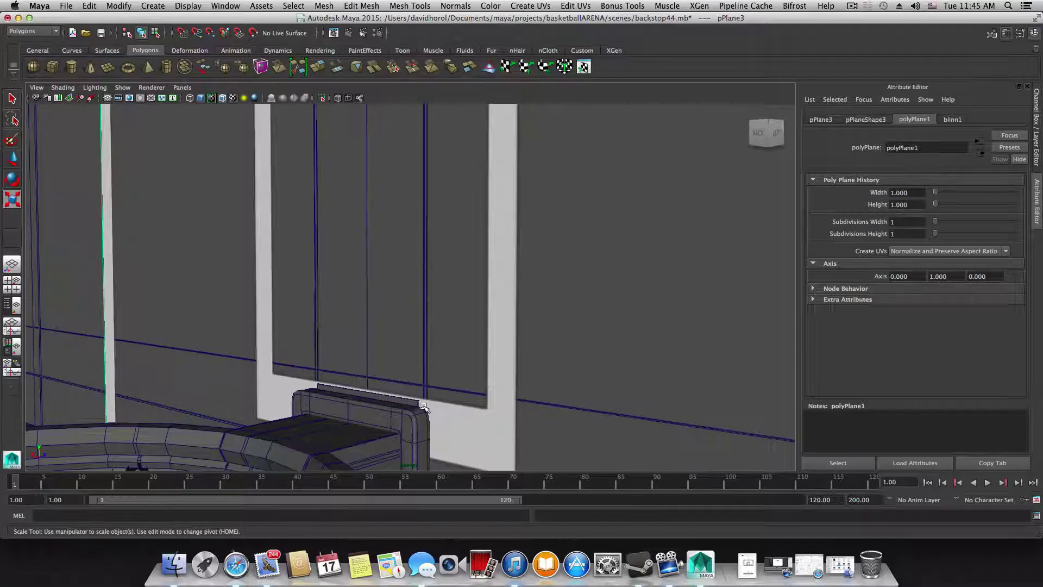
scroll(423, 407, down, 2)
scroll(354, 401, down, 4)
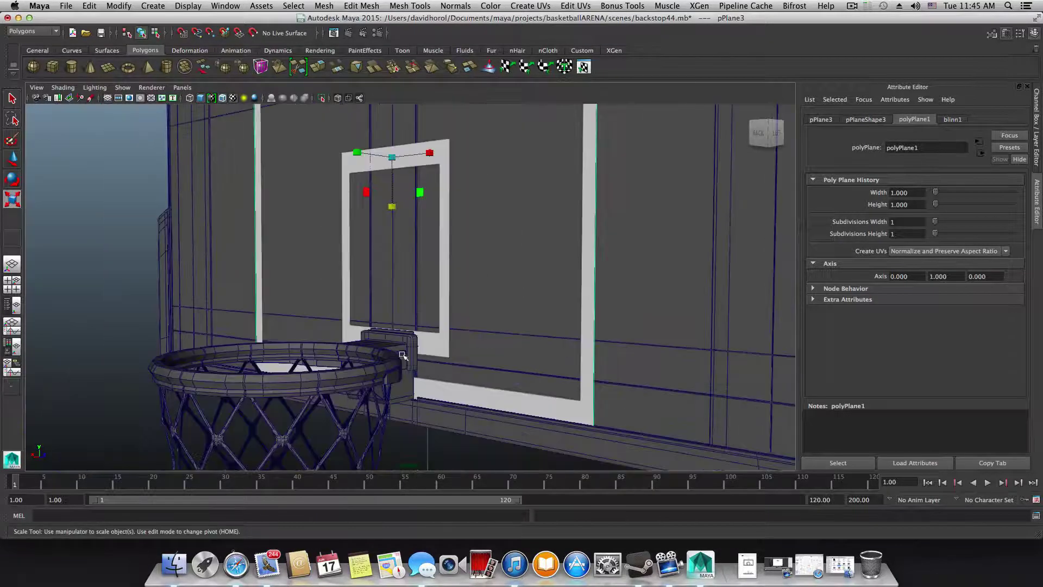
alt+drag(405, 358, 391, 251)
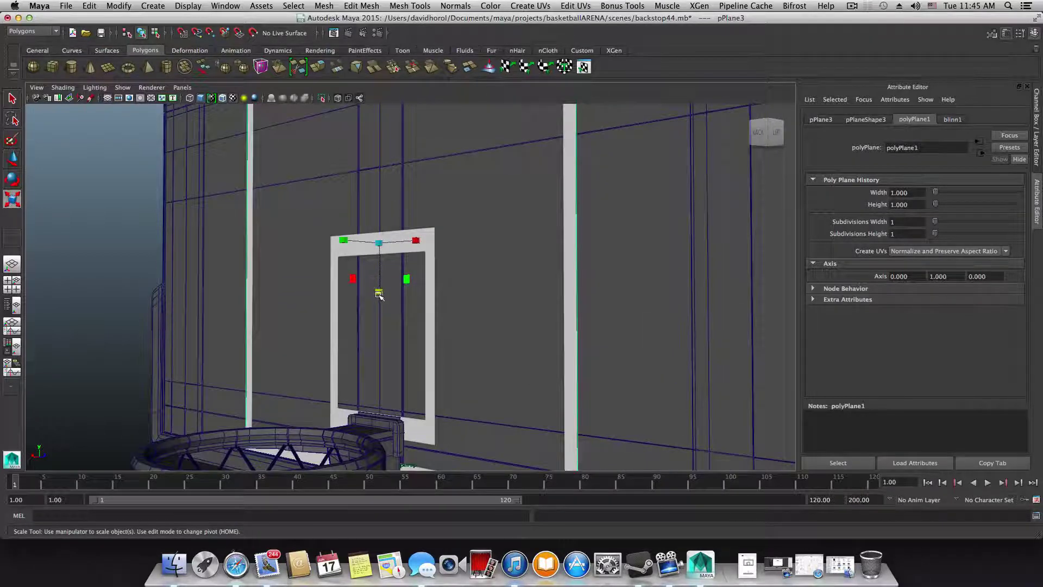
drag(379, 293, 425, 323)
scroll(425, 307, down, 3)
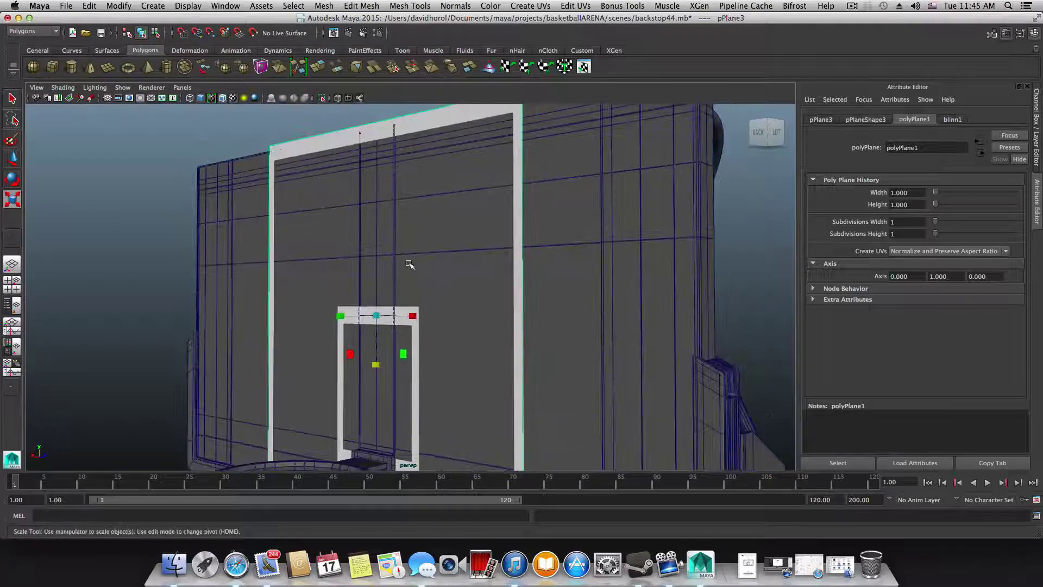
Nudge the plane vertically to line up its upper edge with the top of the backboard.
alt+drag(410, 264, 580, 205)
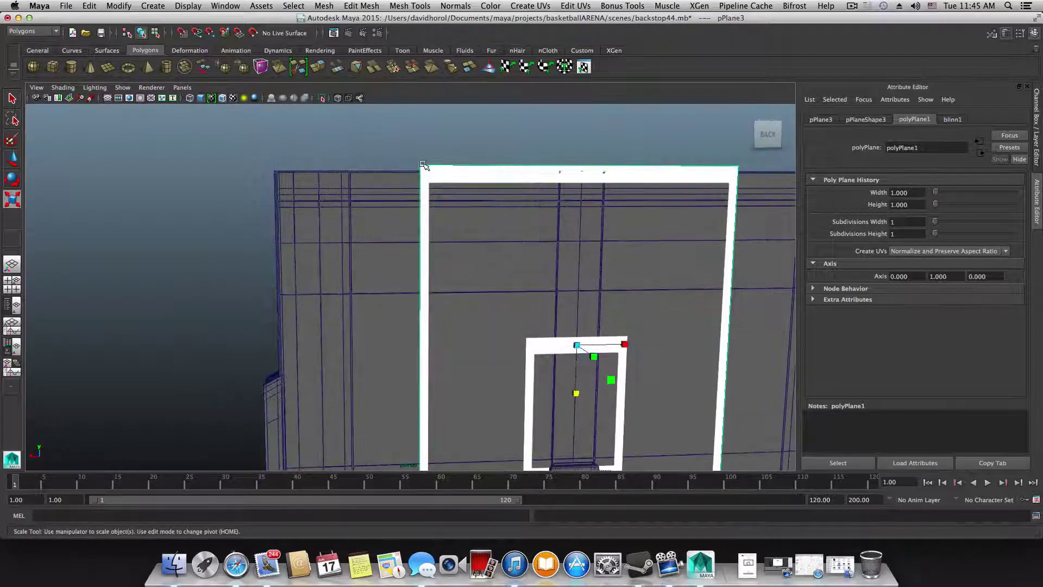
alt+drag(423, 165, 386, 262)
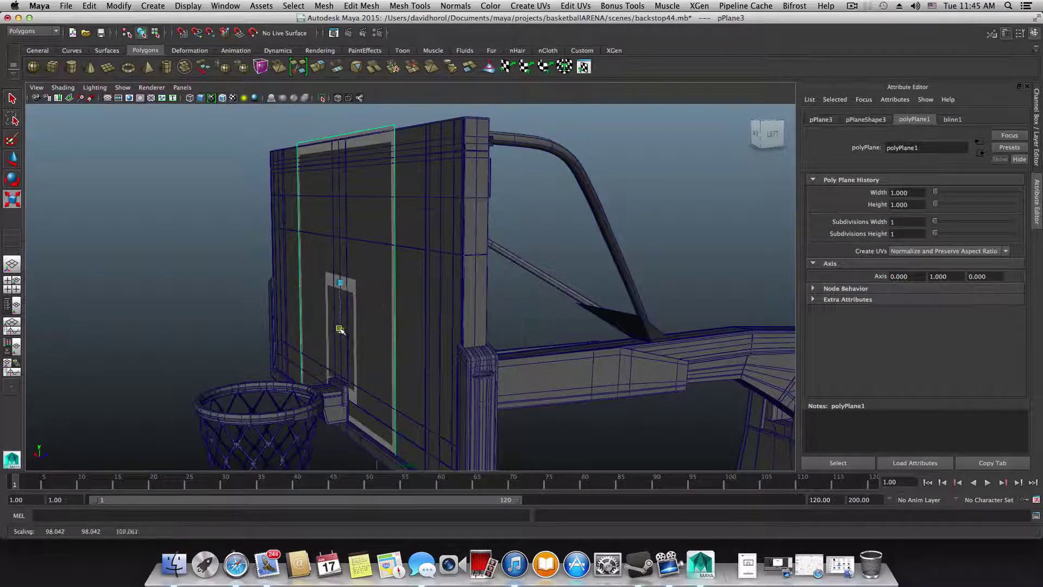
key(w)
drag(340, 232, 340, 234)
drag(367, 309, 395, 307)
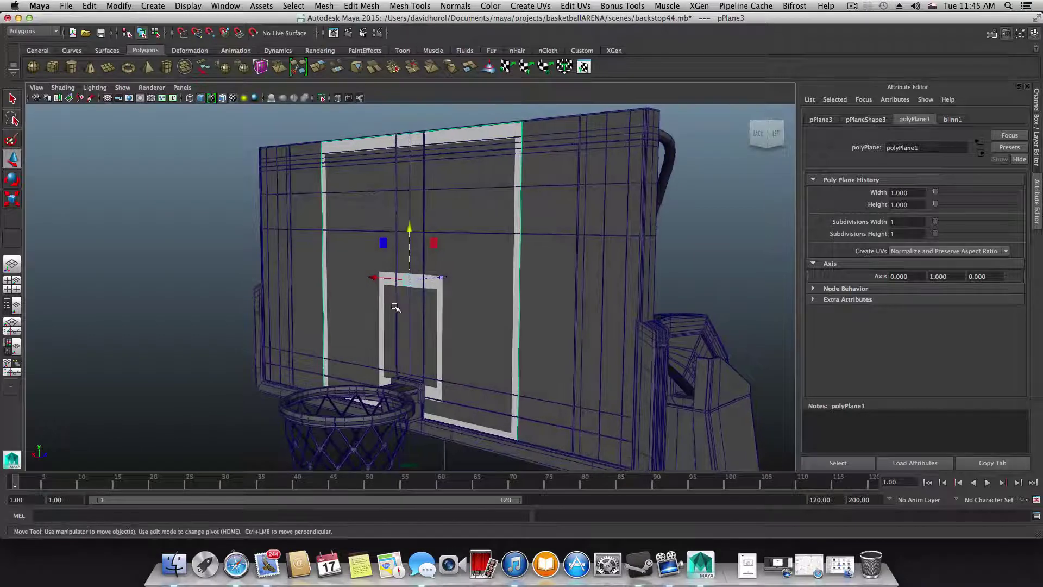
Fine-tune the plane's height scale to about 107.96 and widen it to about 181.44 to fill the backboard.
key(r)
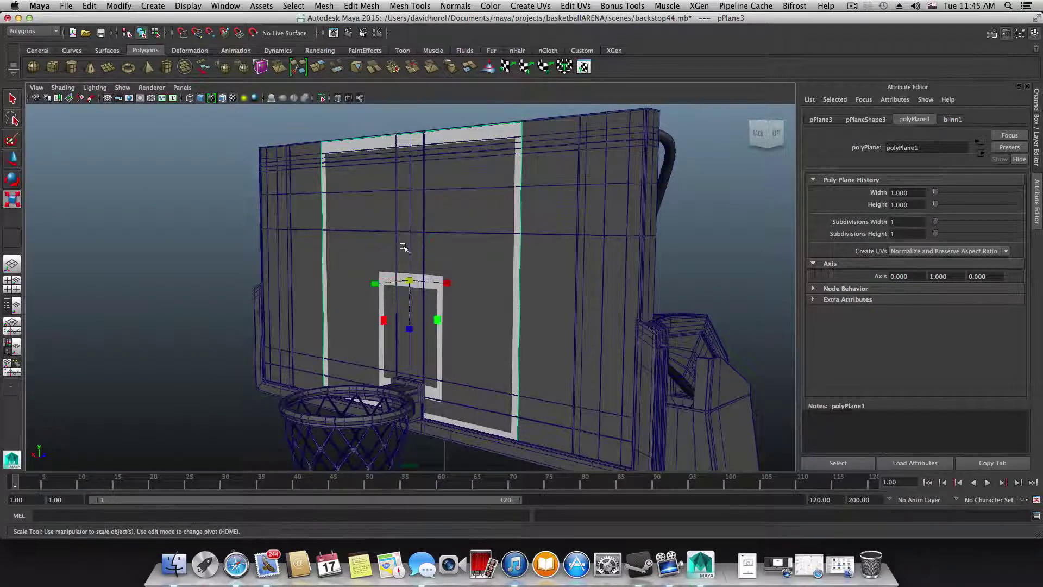
click(408, 330)
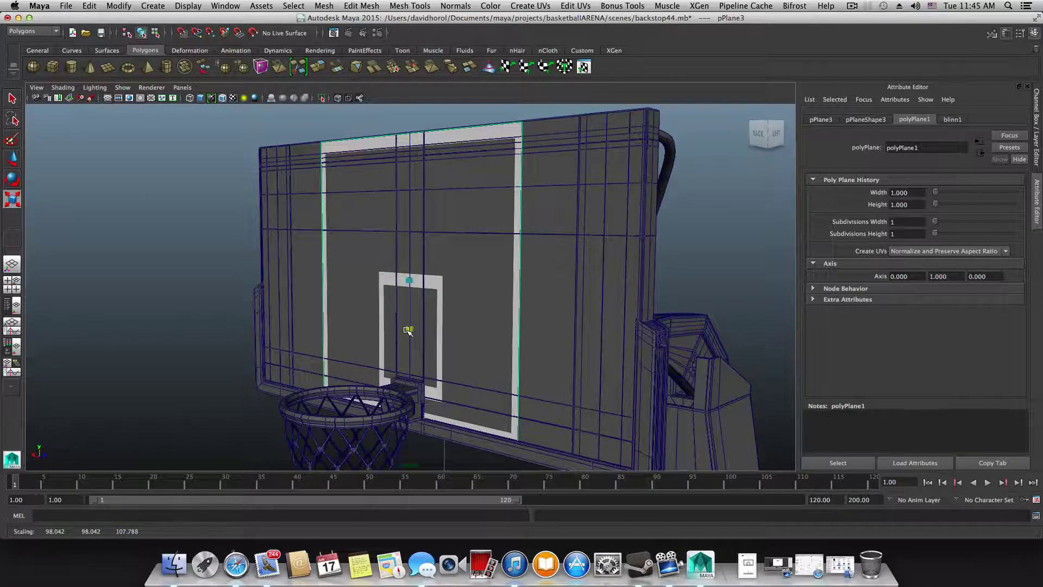
drag(408, 330, 611, 288)
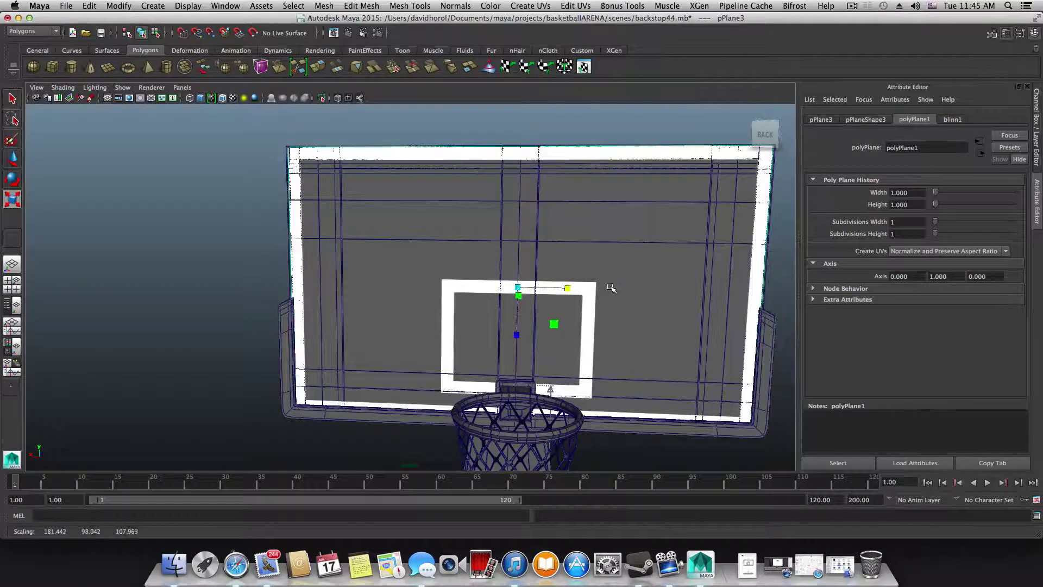
Check the frame against the backboard's upper corner and adjust the plane's height scale to about 107.38.
drag(686, 287, 440, 381)
drag(445, 382, 549, 367)
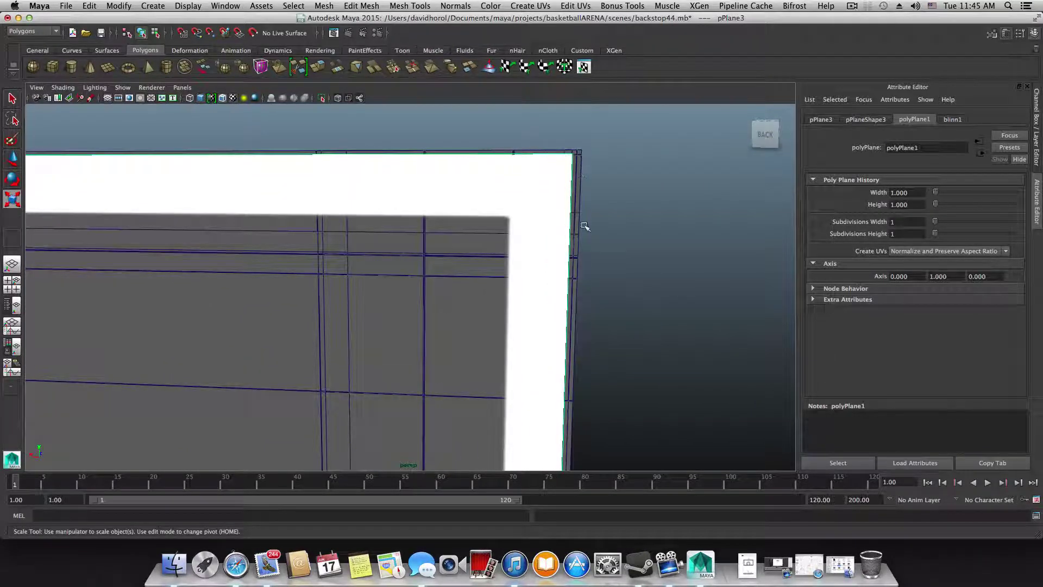
scroll(583, 228, down, 3)
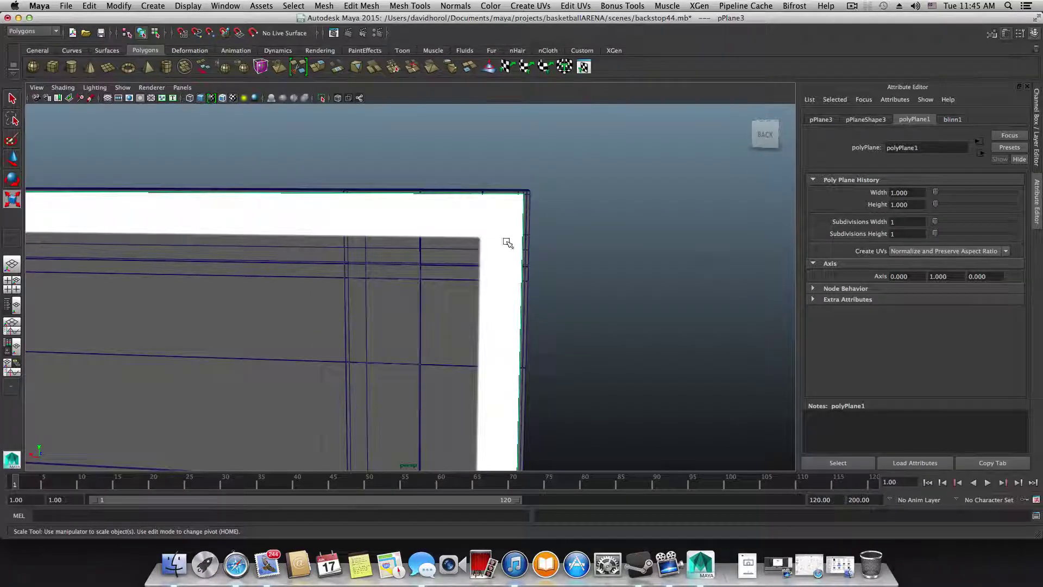
scroll(506, 242, down, 7)
drag(201, 451, 247, 338)
drag(274, 394, 282, 420)
drag(258, 365, 258, 365)
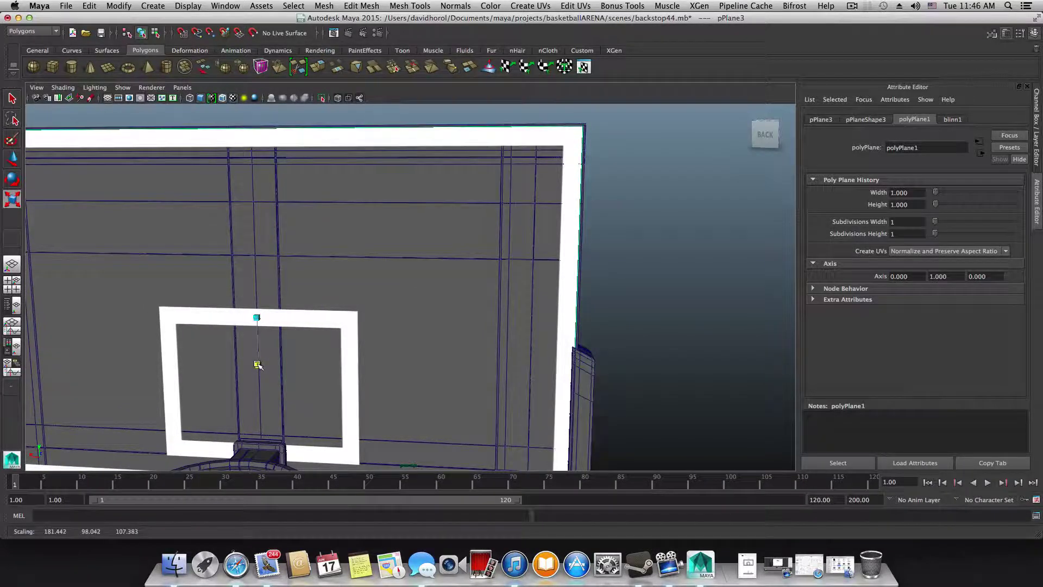
Select the textured plane together with the backboard and isolate them in the viewport.
click(409, 224)
click(530, 139)
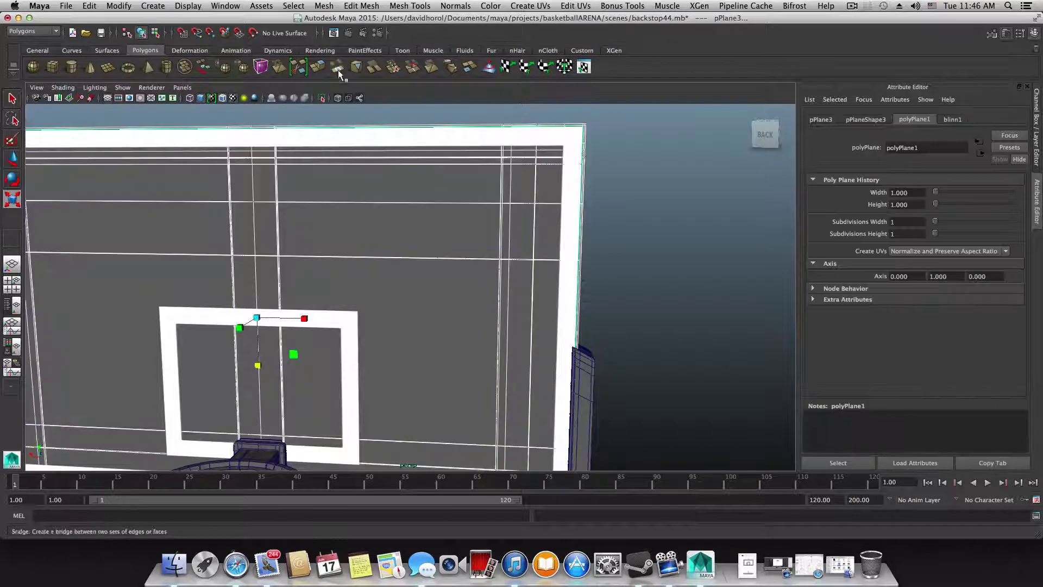
click(322, 98)
key(f)
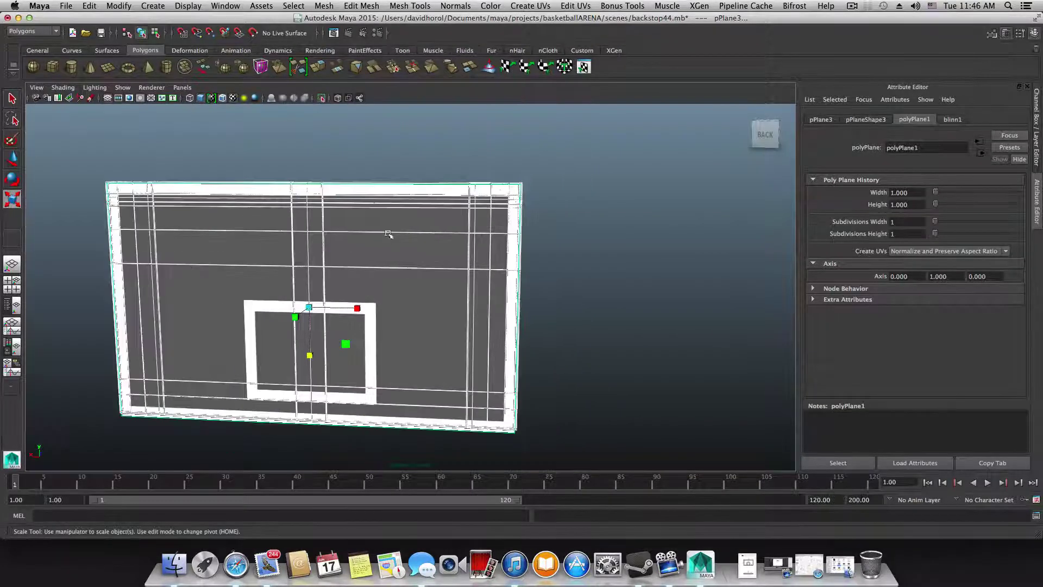
drag(309, 261, 430, 266)
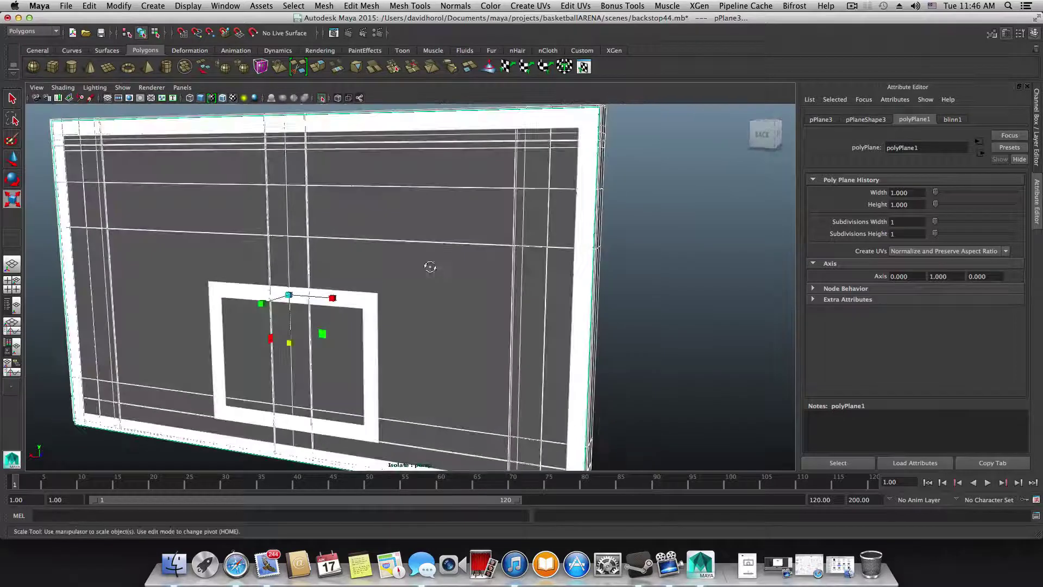
Leave isolation, add the rim to the selection, and isolate the plane, backboard and rim together.
click(323, 99)
scroll(322, 417, down, 2)
click(310, 404)
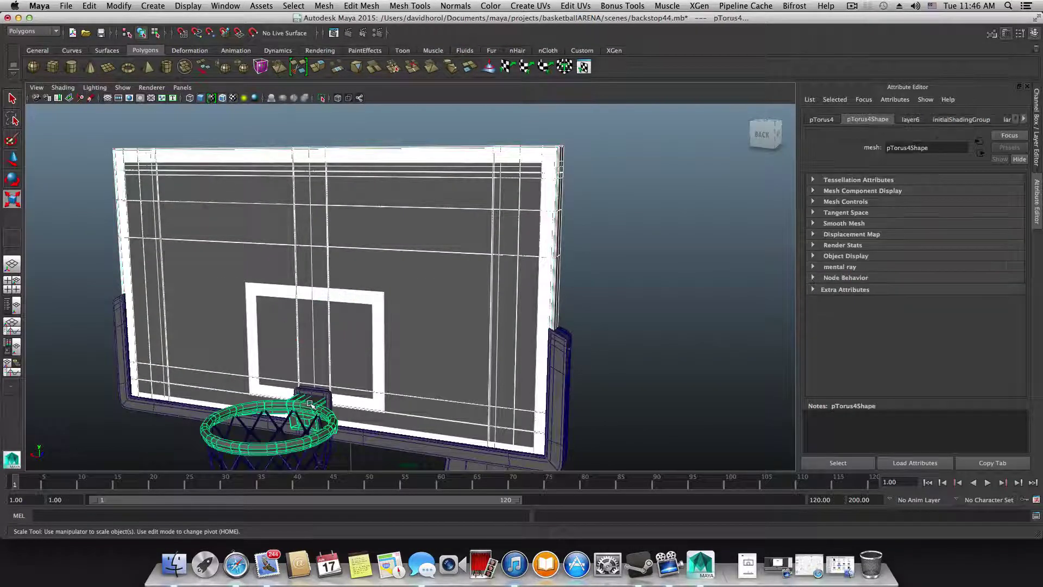
click(320, 100)
drag(408, 226, 450, 254)
Make the textured plane a live surface.
click(623, 428)
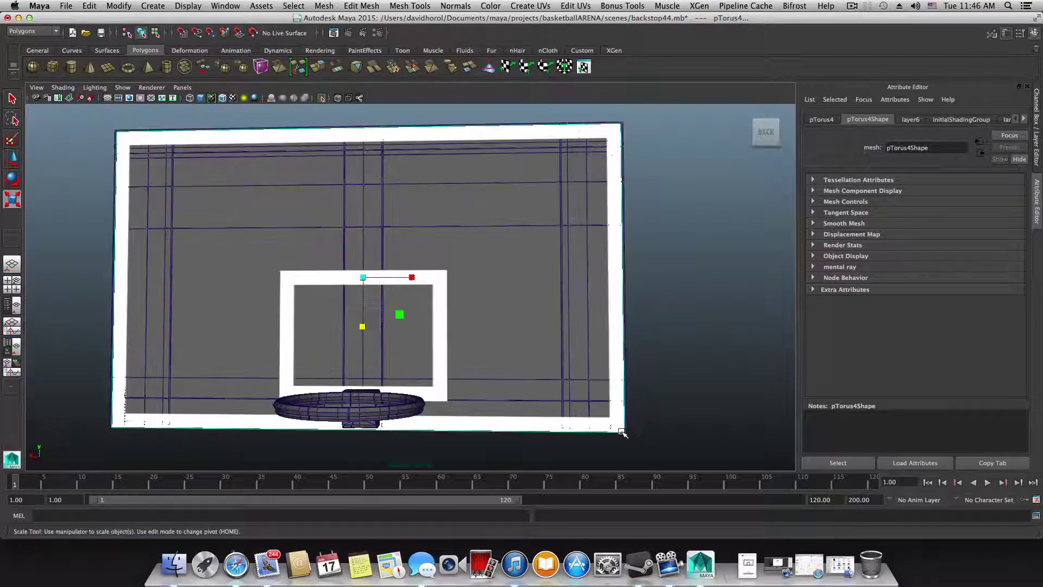
right_click(623, 429)
click(706, 319)
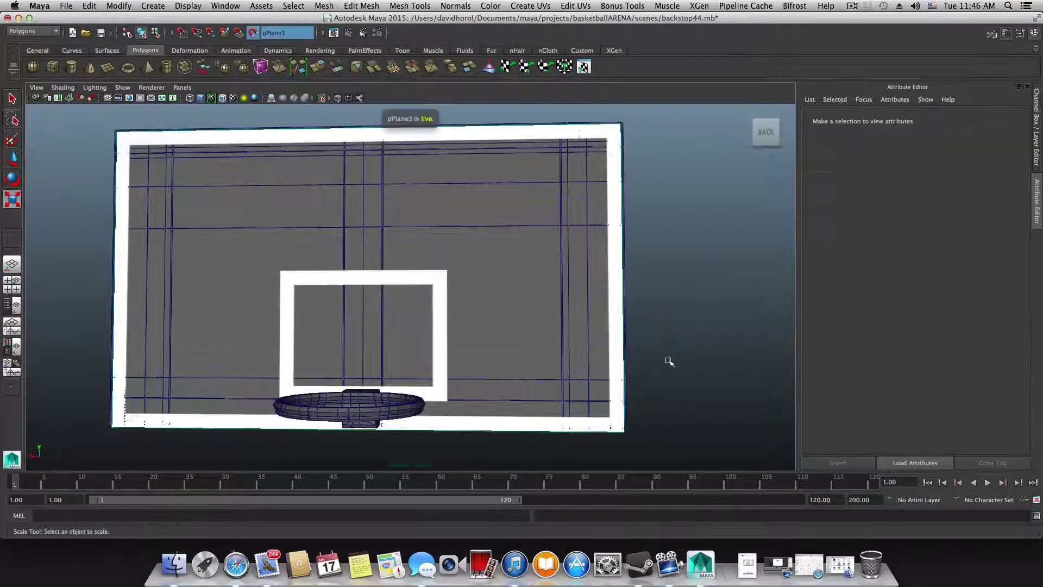
right_click(734, 391)
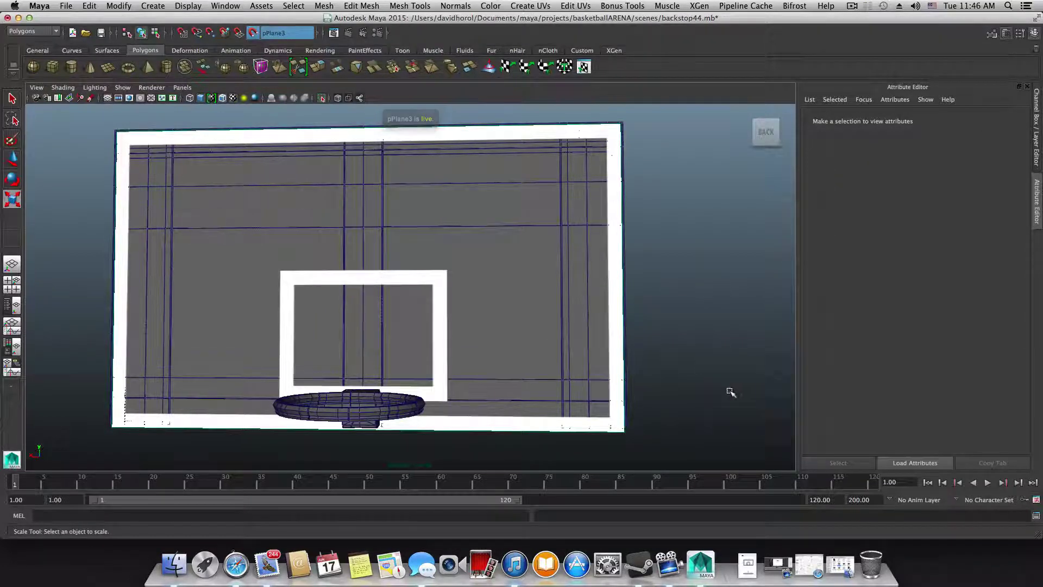
click(560, 425)
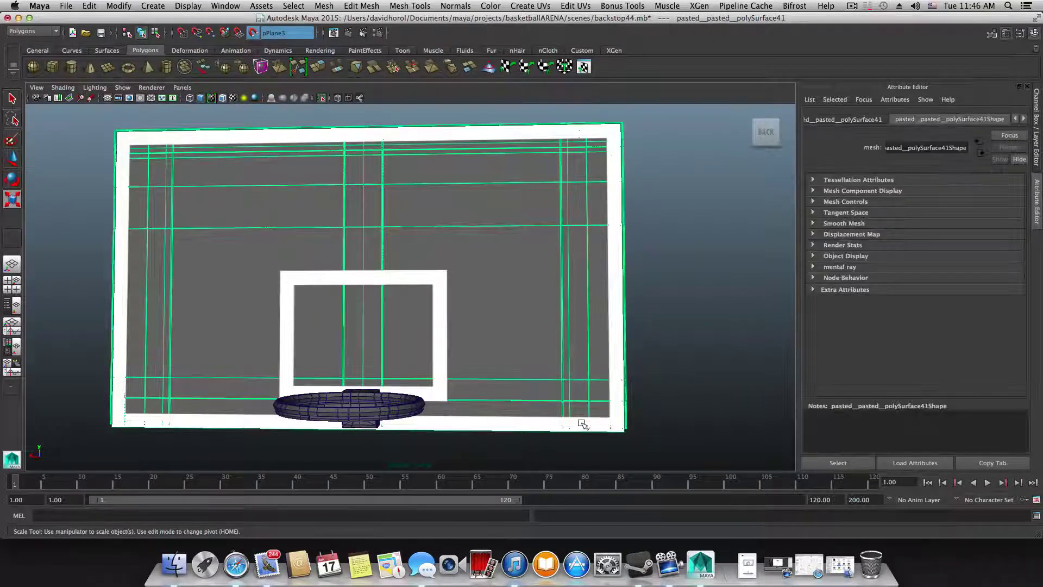
key(F8)
key(F8)
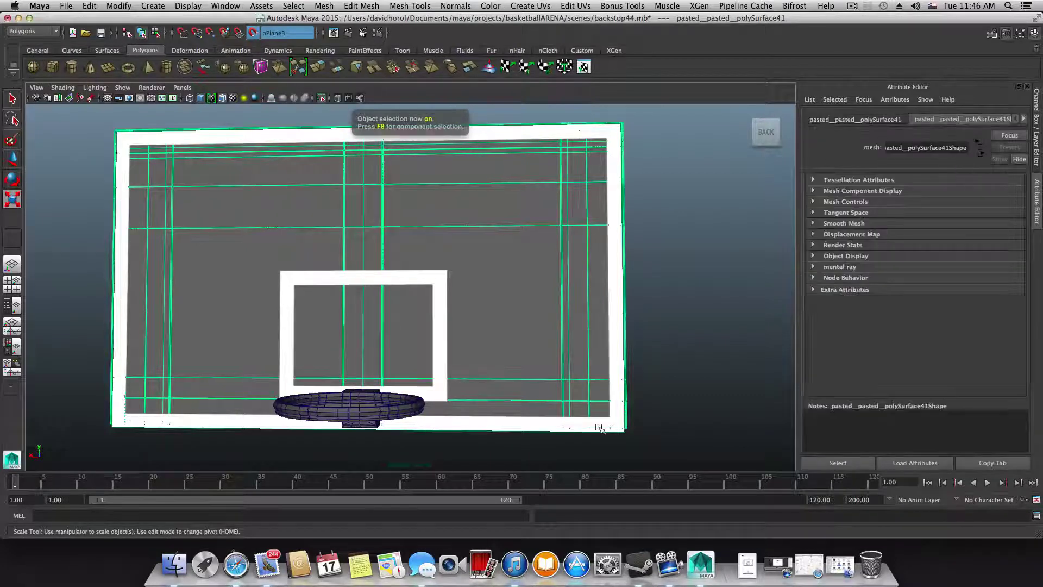
click(626, 438)
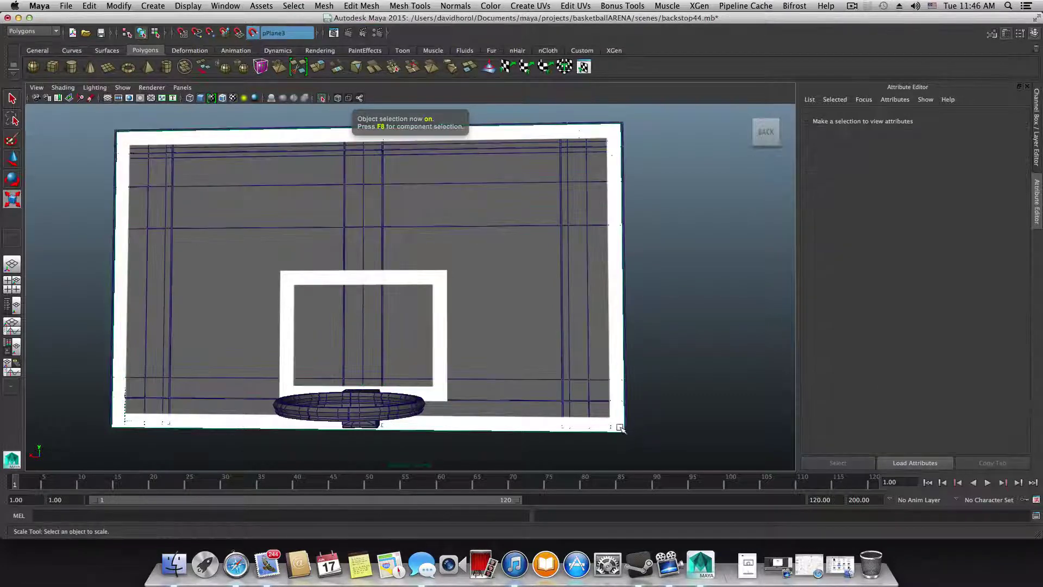
click(620, 429)
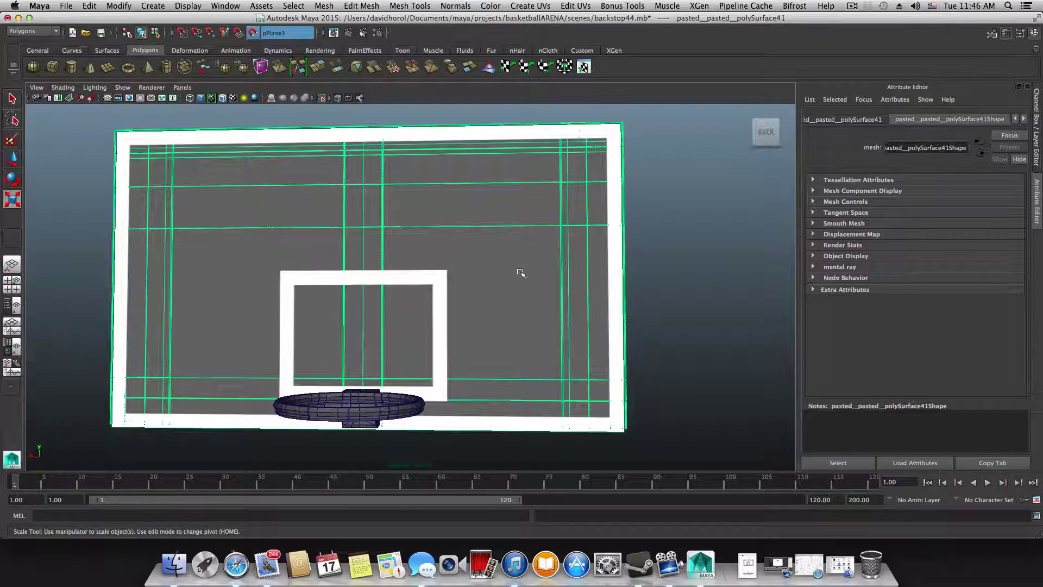
click(574, 328)
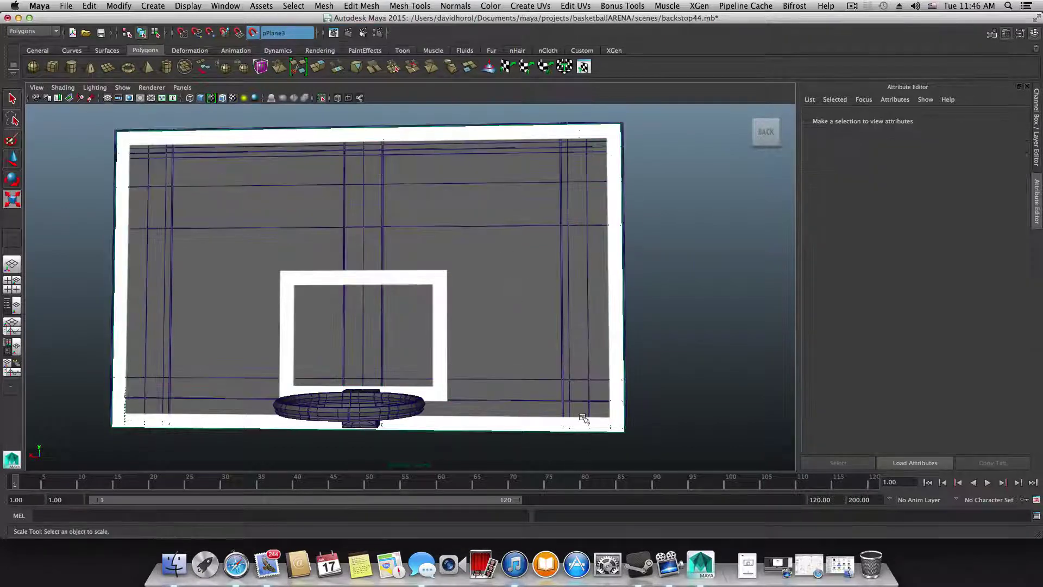
right_click(727, 305)
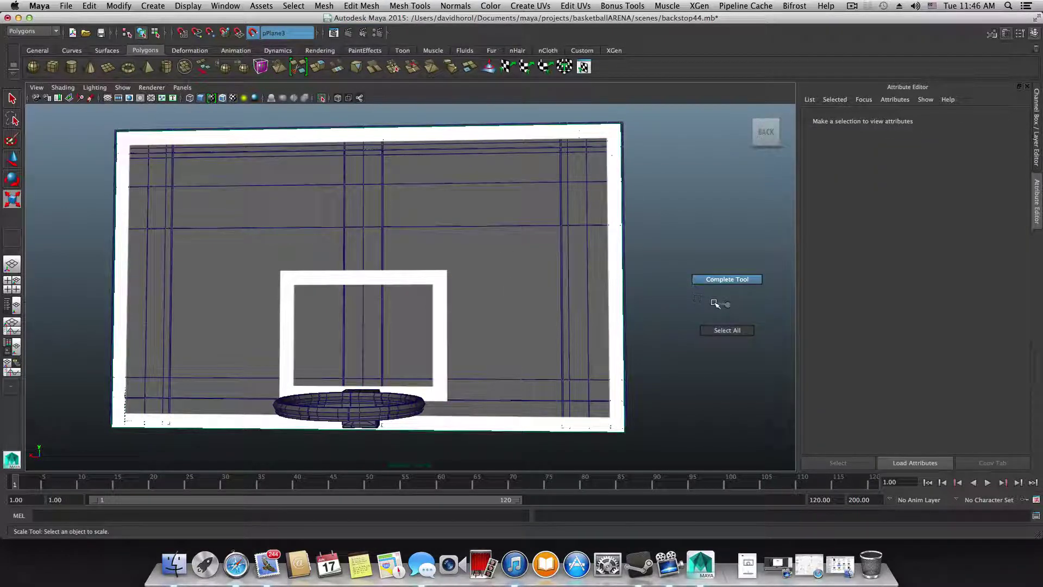
key(F8)
right_click(714, 301)
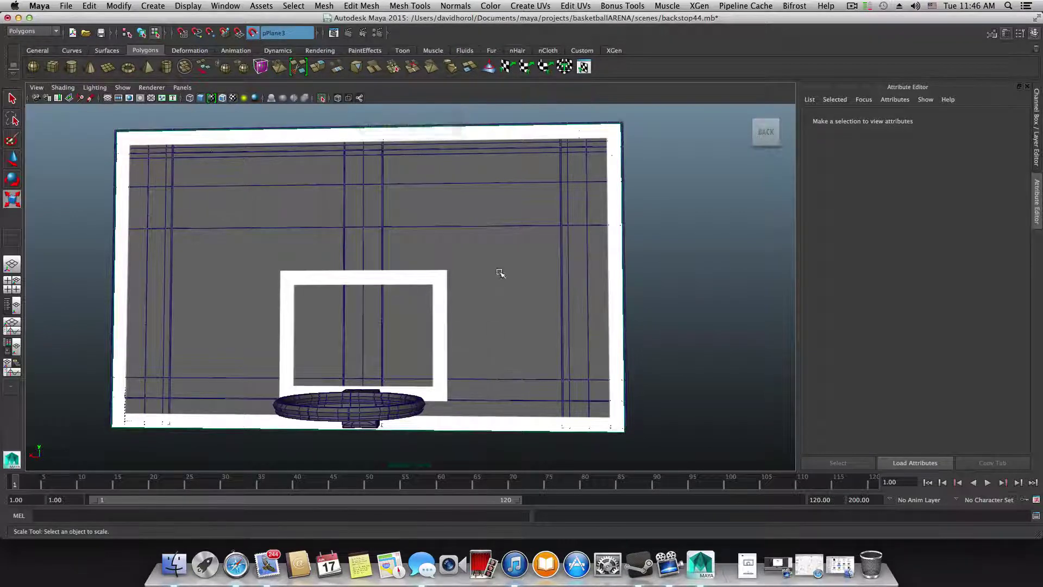
drag(500, 272, 349, 258)
drag(375, 291, 529, 273)
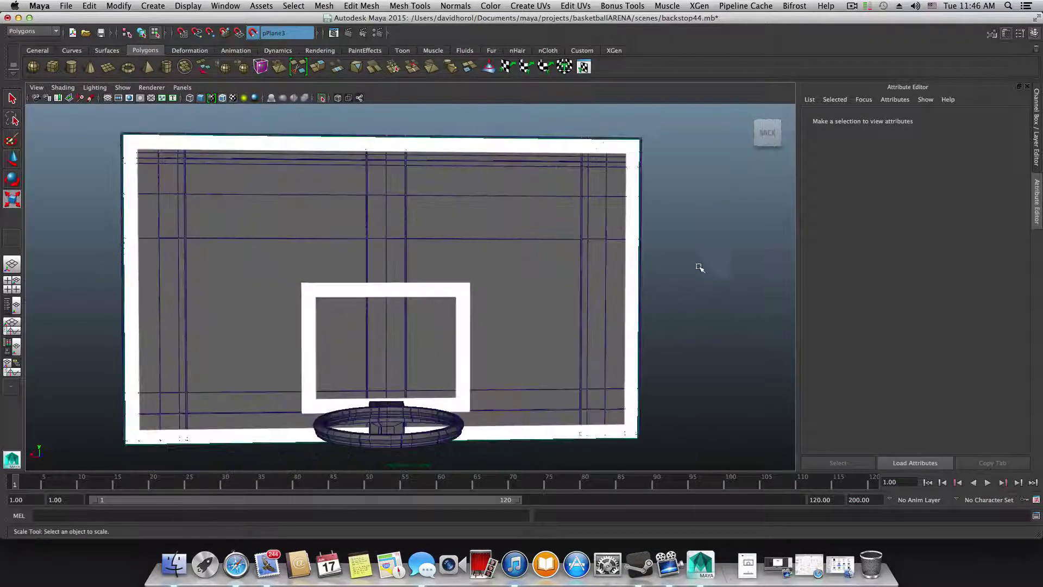
Turn off the live surface and select the textured plane in object mode.
right_click(714, 261)
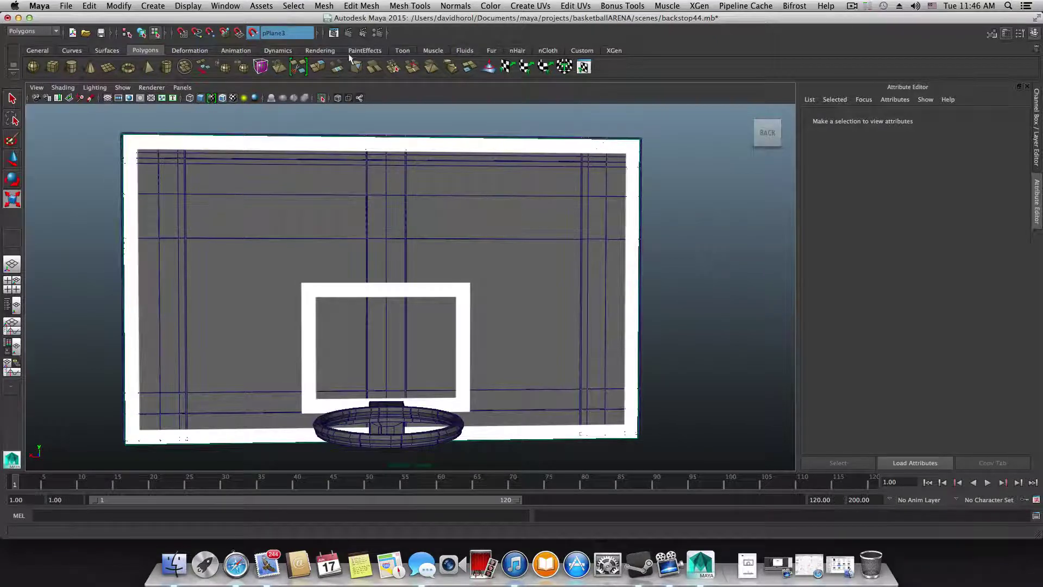
click(253, 33)
right_click(718, 219)
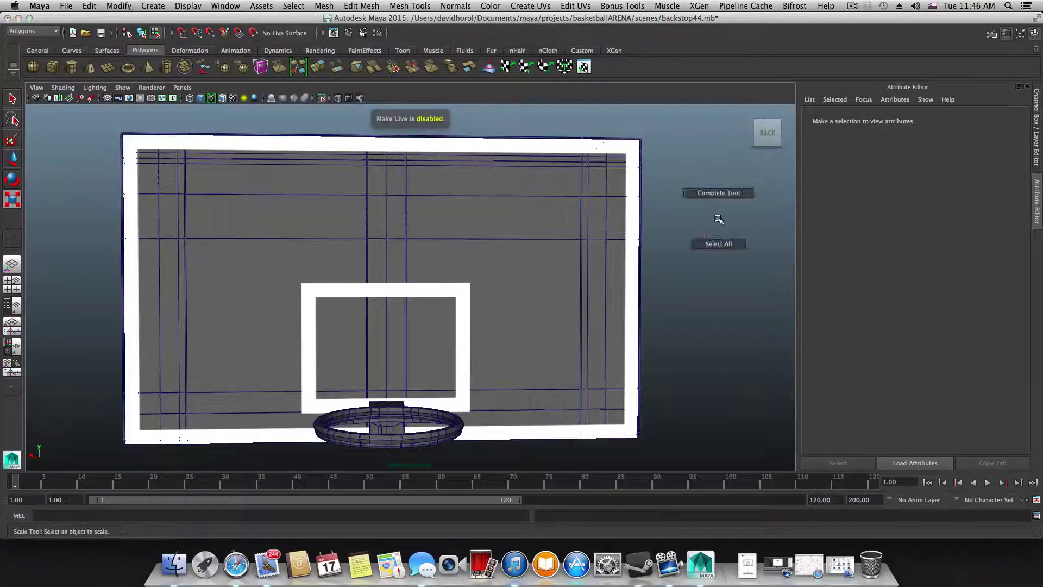
drag(718, 219, 680, 231)
click(513, 133)
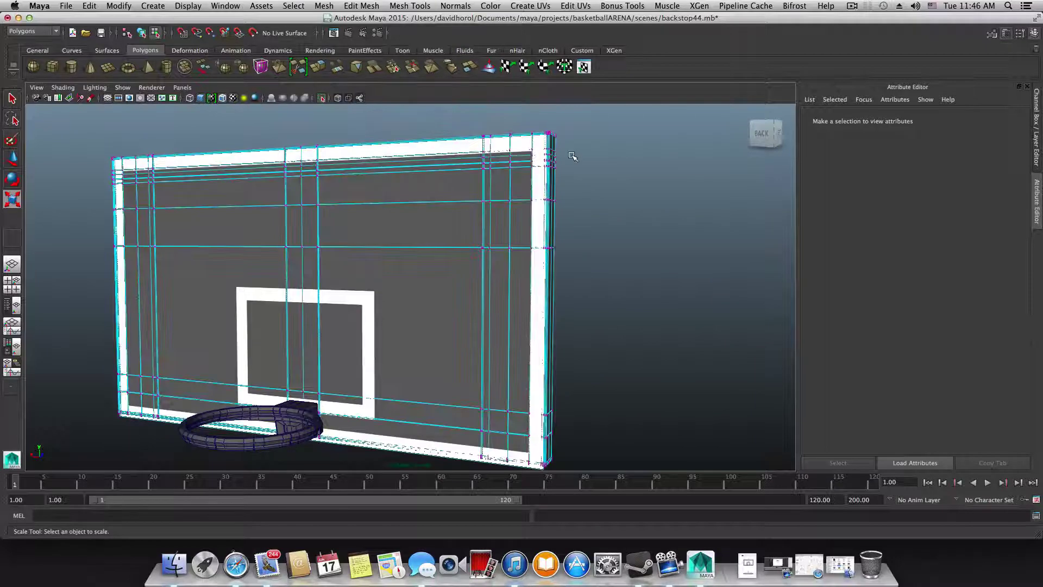
key(F8)
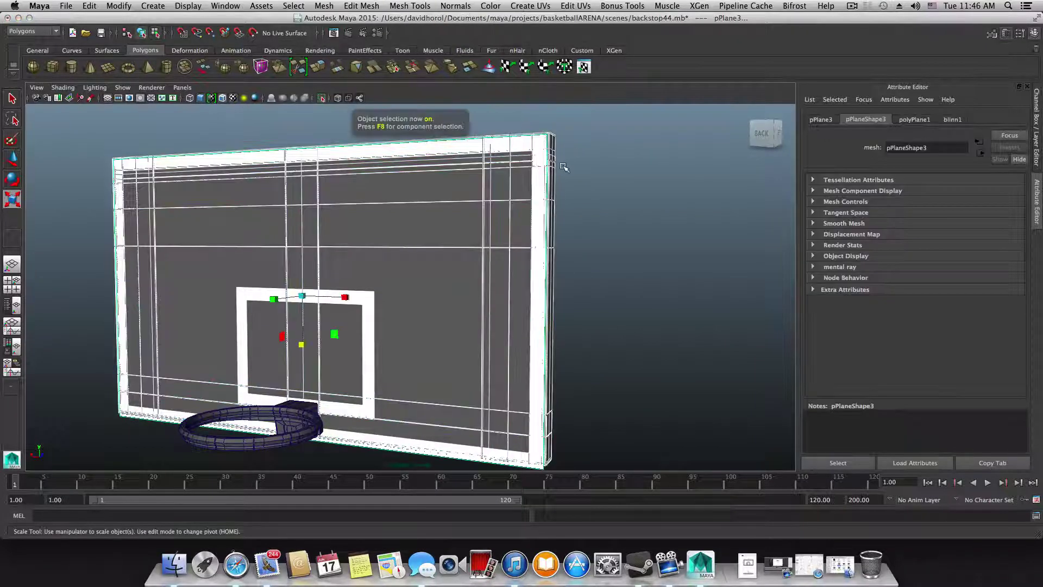
click(601, 261)
Switch the textured plane to vertex editing and select its two lower corner vertices.
right_click(624, 250)
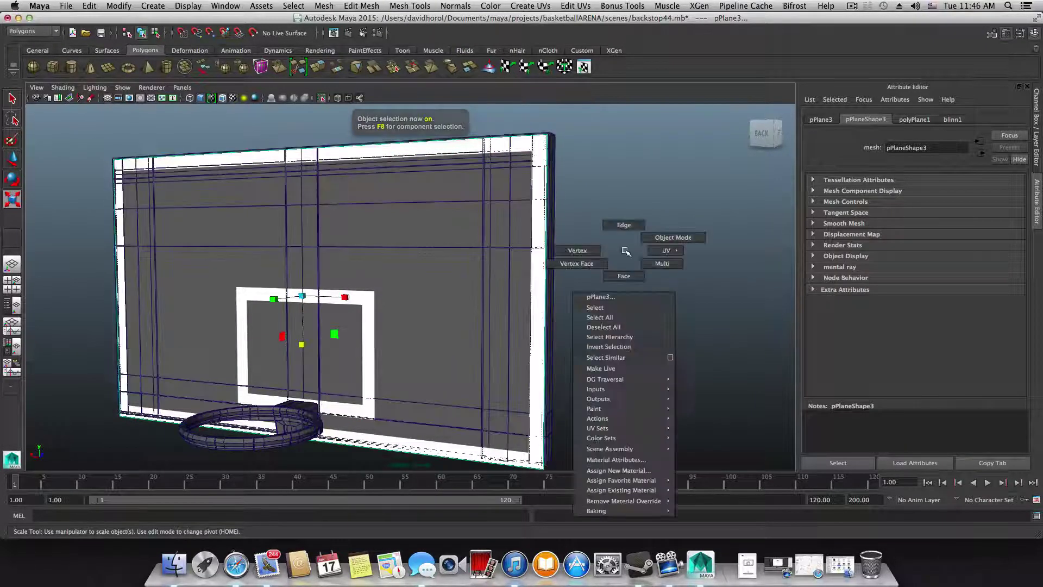
click(576, 251)
drag(594, 247, 613, 278)
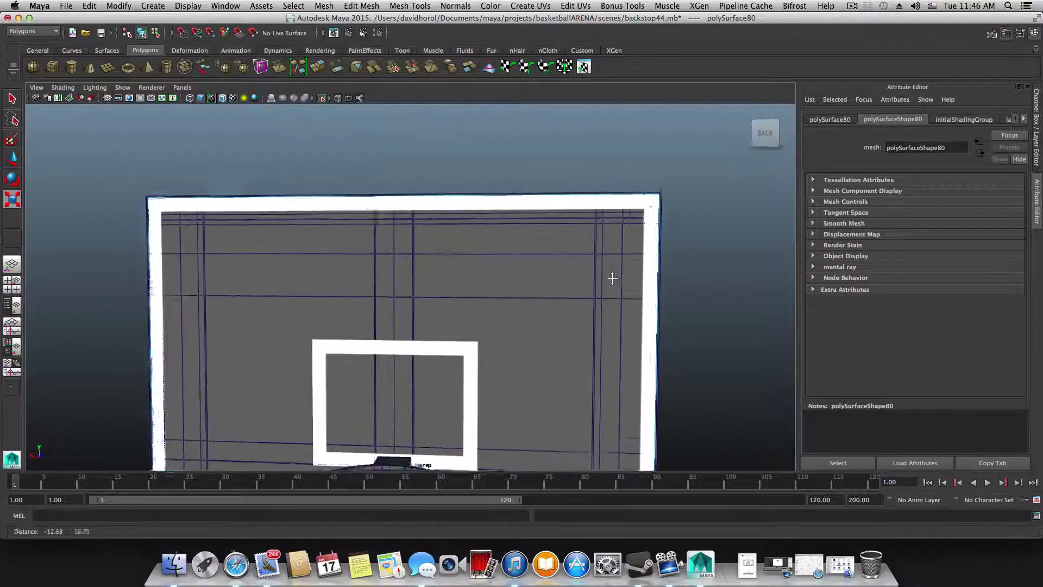
mouse_move(575, 228)
mouse_down()
mouse_move(680, 232)
mouse_move(559, 235)
mouse_up()
drag(492, 245, 683, 217)
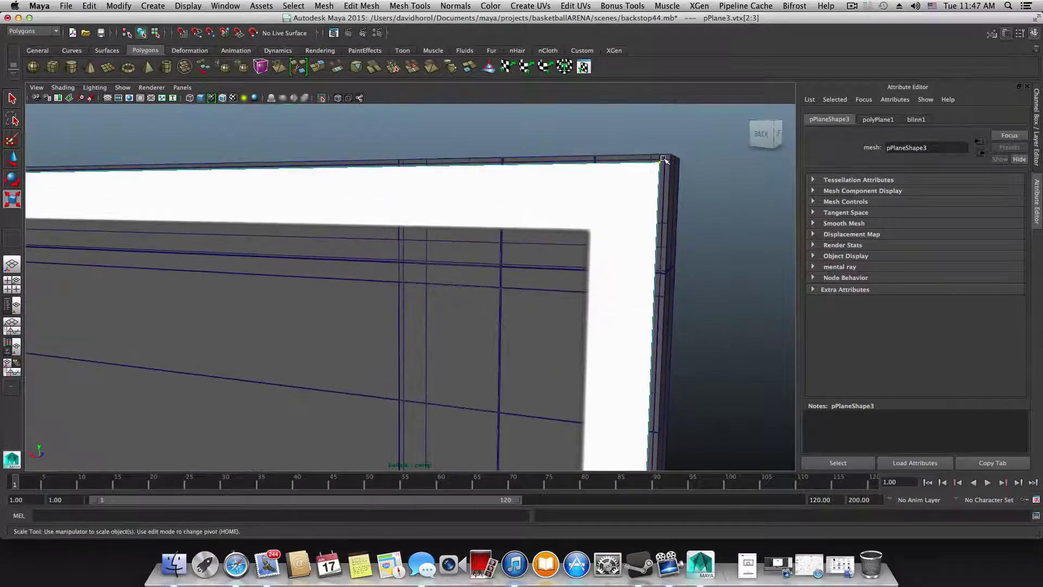
drag(599, 294, 536, 223)
drag(629, 345, 631, 349)
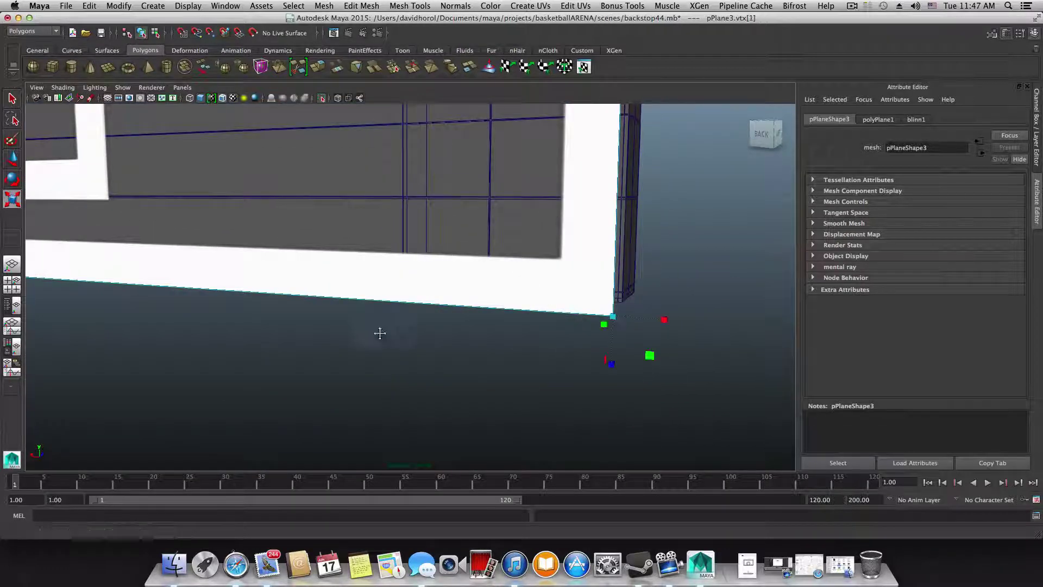
drag(380, 333, 526, 344)
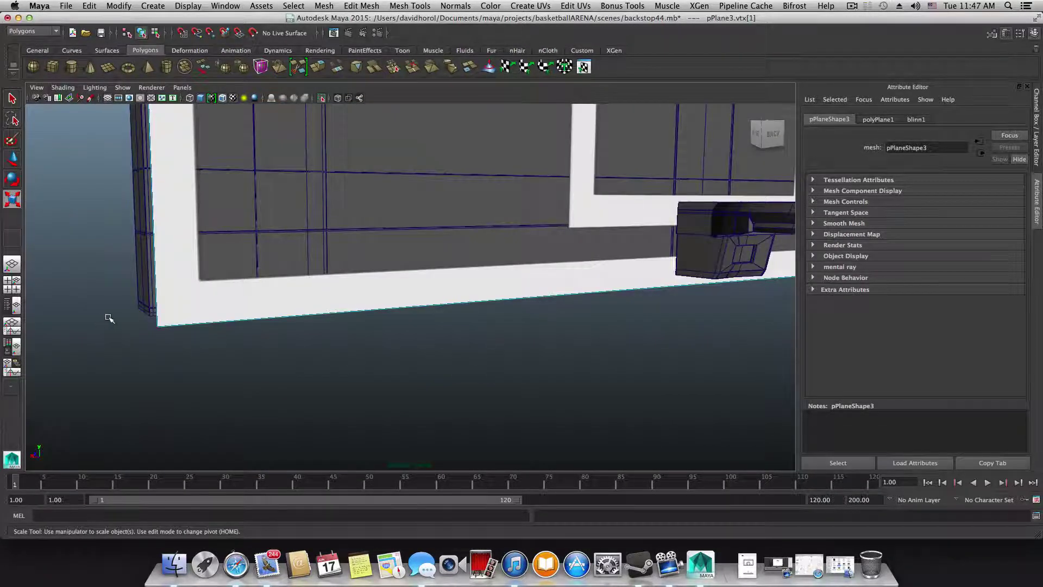
drag(109, 318, 222, 369)
drag(419, 321, 305, 338)
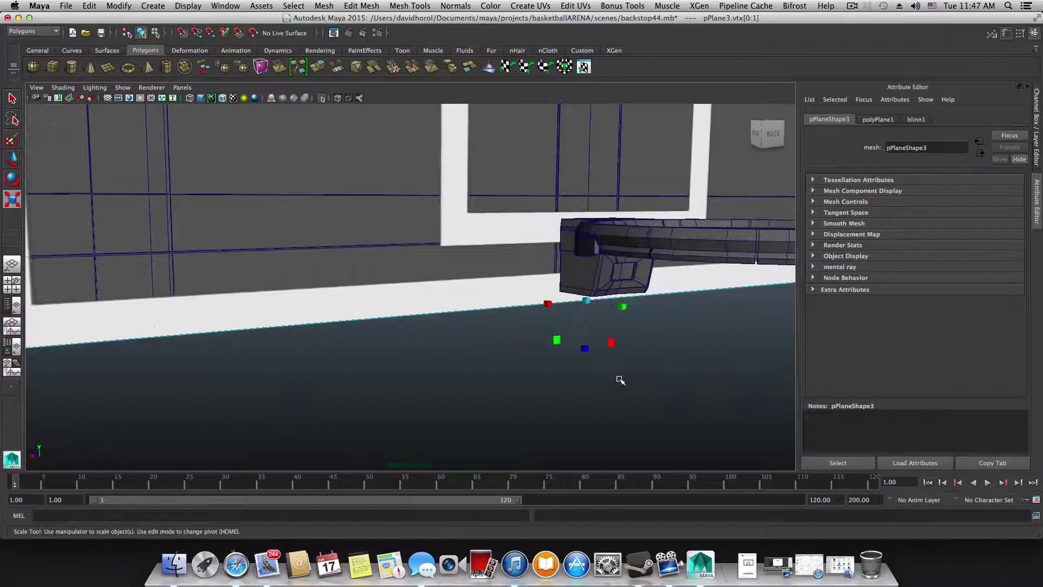
Move the two lower vertices vertically so the white frame meets the backboard's lower edge.
key(w)
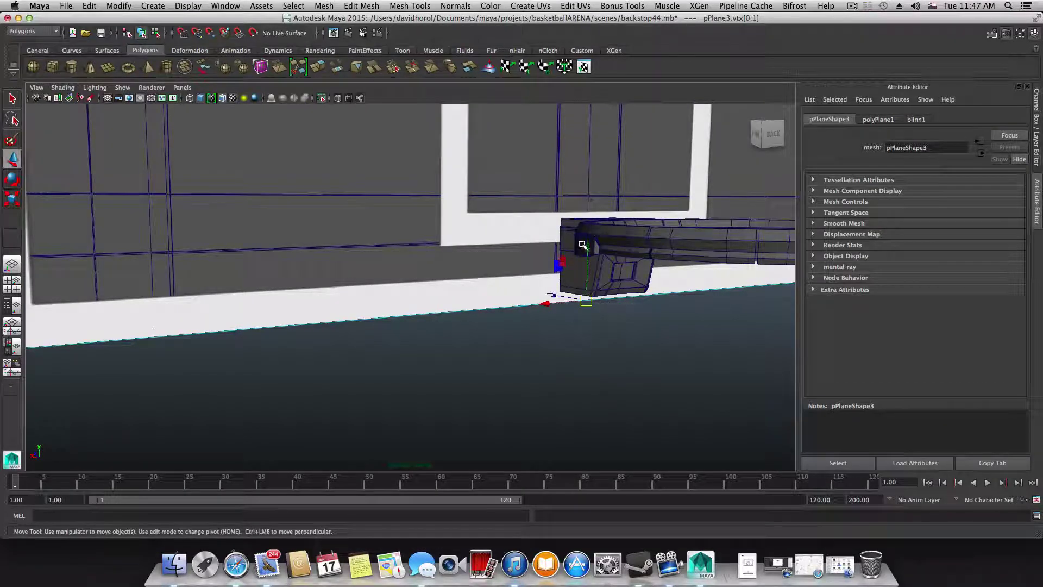
drag(585, 248, 583, 233)
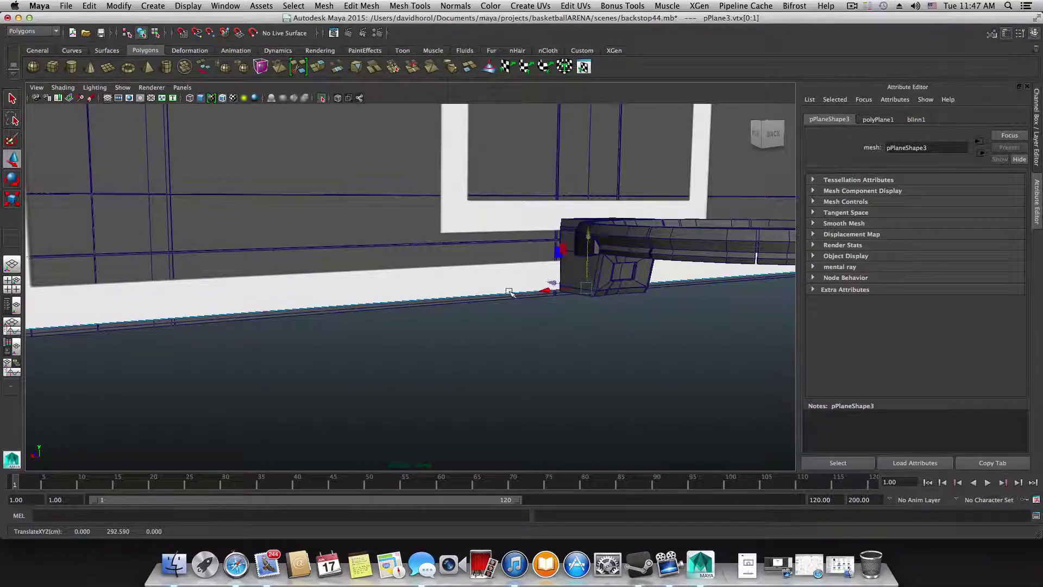
drag(491, 300, 649, 320)
drag(600, 319, 527, 321)
drag(654, 308, 592, 310)
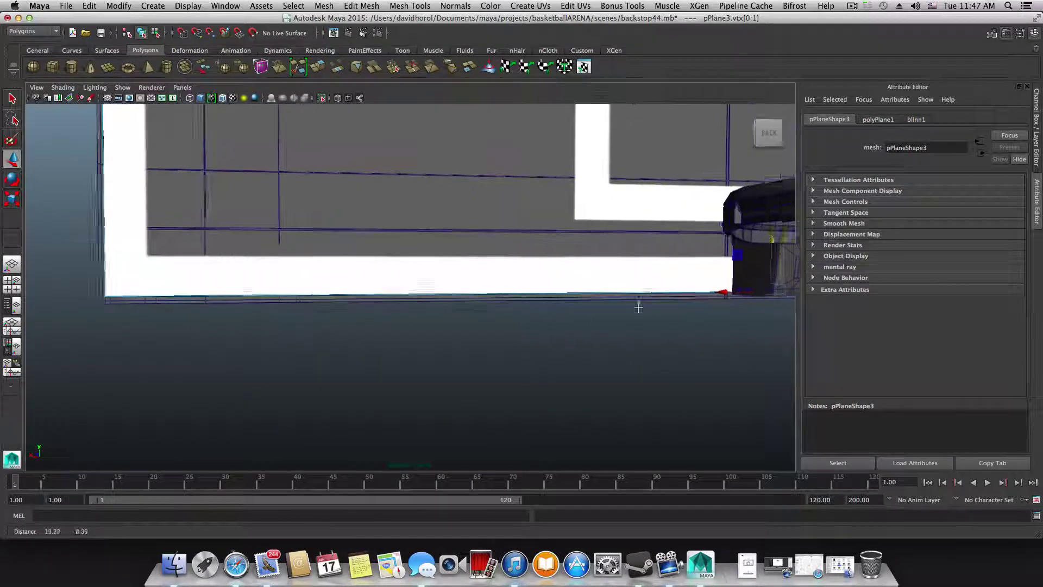
drag(655, 286, 701, 287)
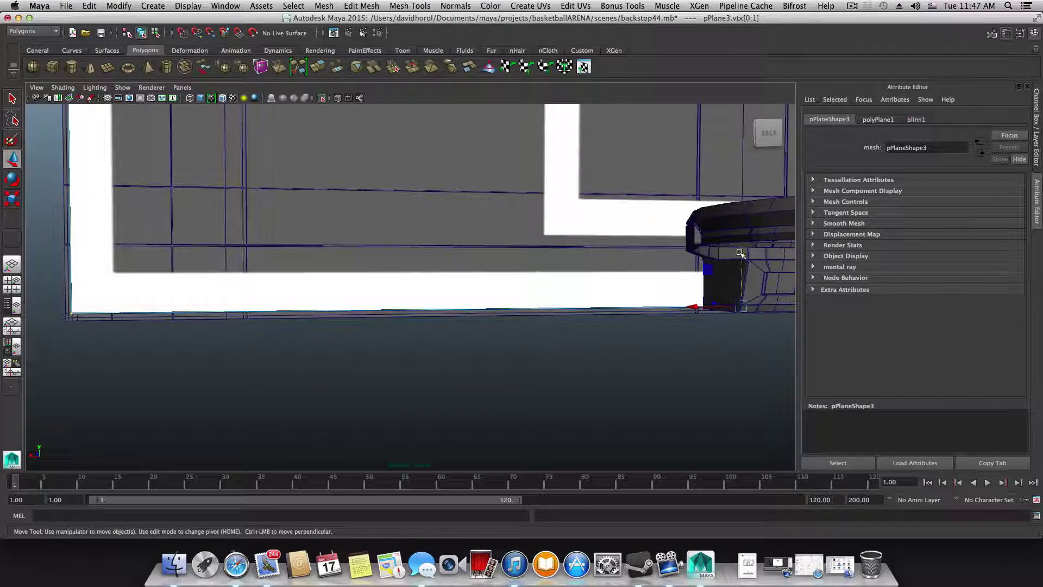
drag(743, 253, 744, 258)
Examine how the adjusted plane fits along the backboard's edges and around the rim mount.
drag(664, 241, 513, 325)
scroll(576, 322, down, 5)
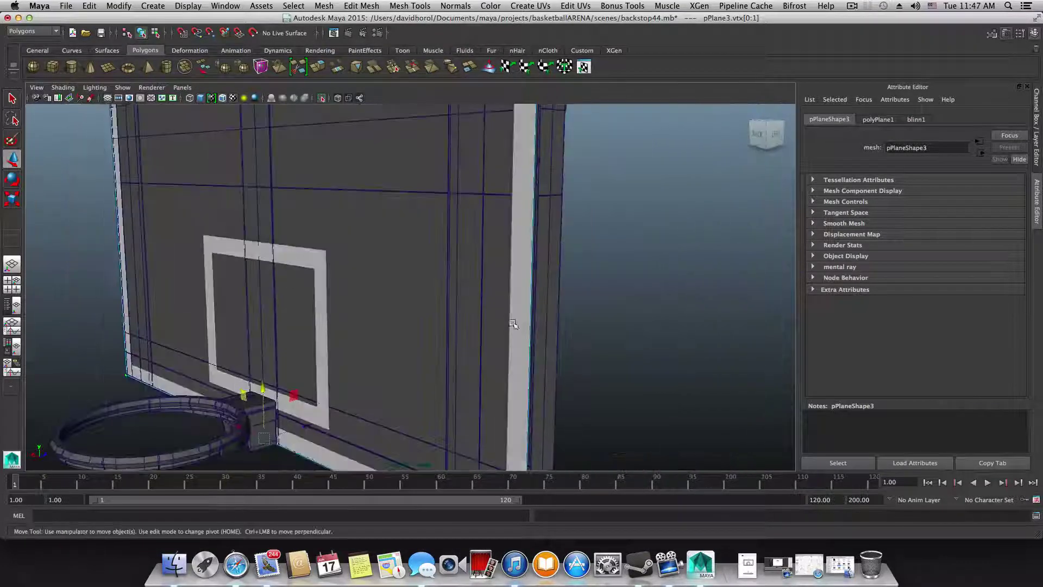
scroll(326, 301, down, 5)
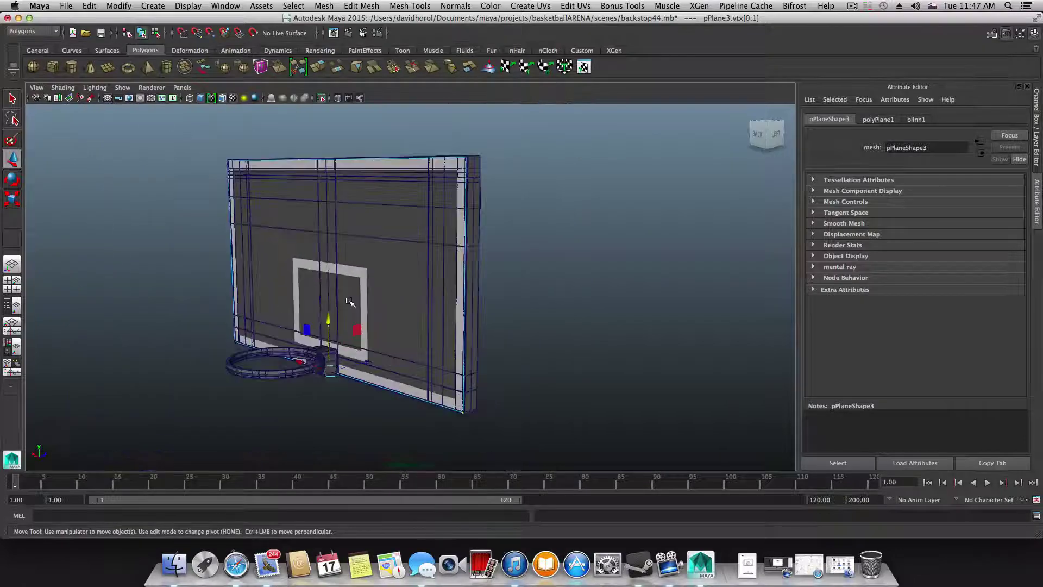
drag(344, 269, 291, 301)
scroll(386, 268, up, 5)
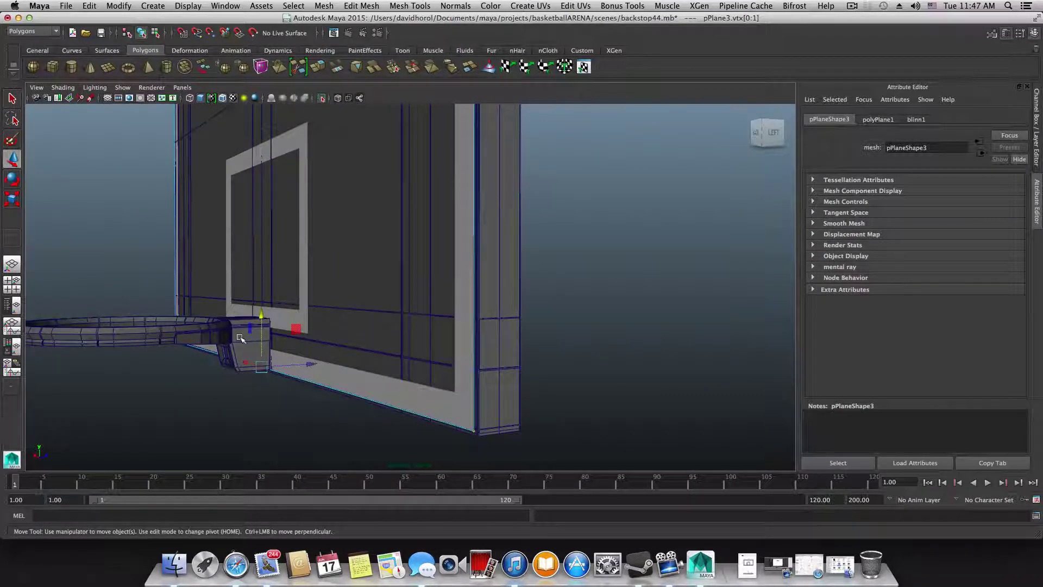
key(super+z)
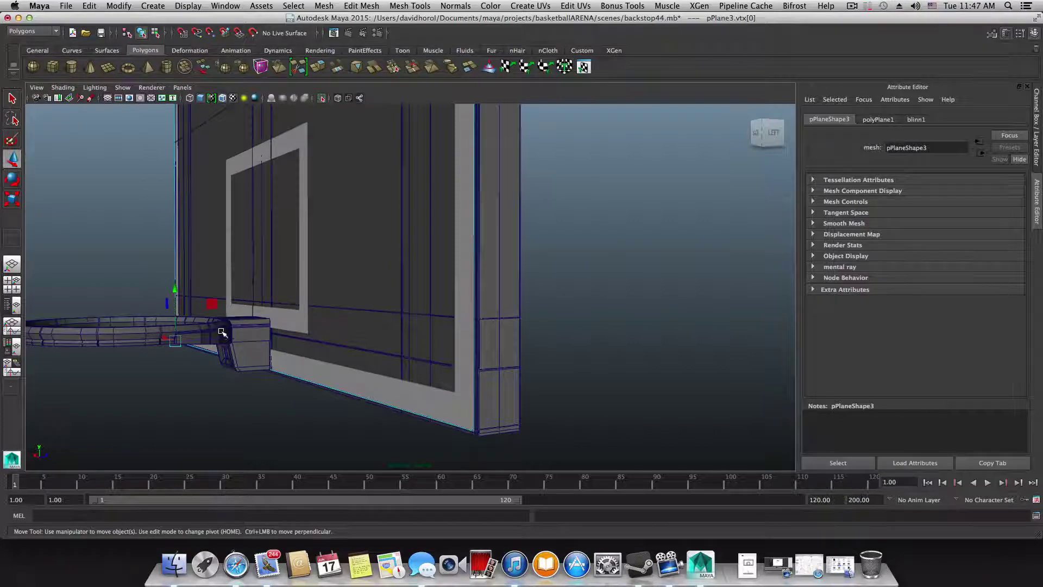
drag(222, 332, 440, 392)
click(159, 336)
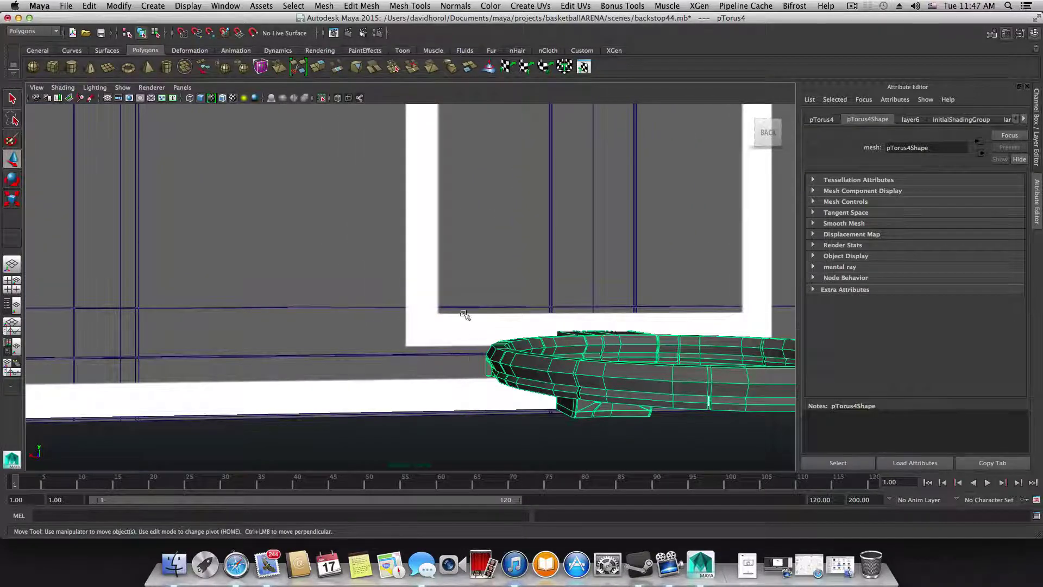
drag(481, 364, 413, 420)
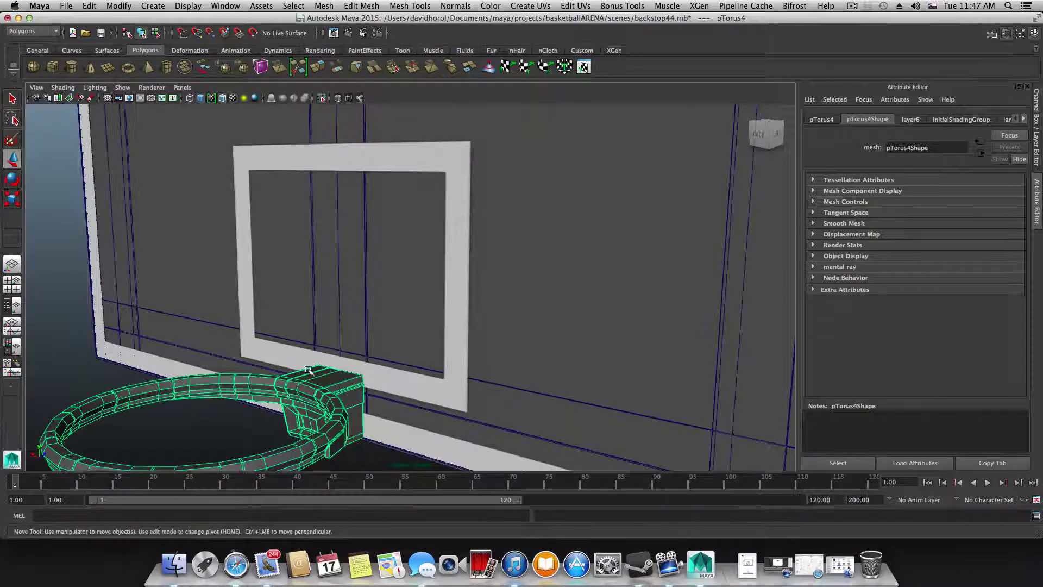
Leave isolation and check the textured backboard together with the rim, net and padding from several angles.
click(320, 98)
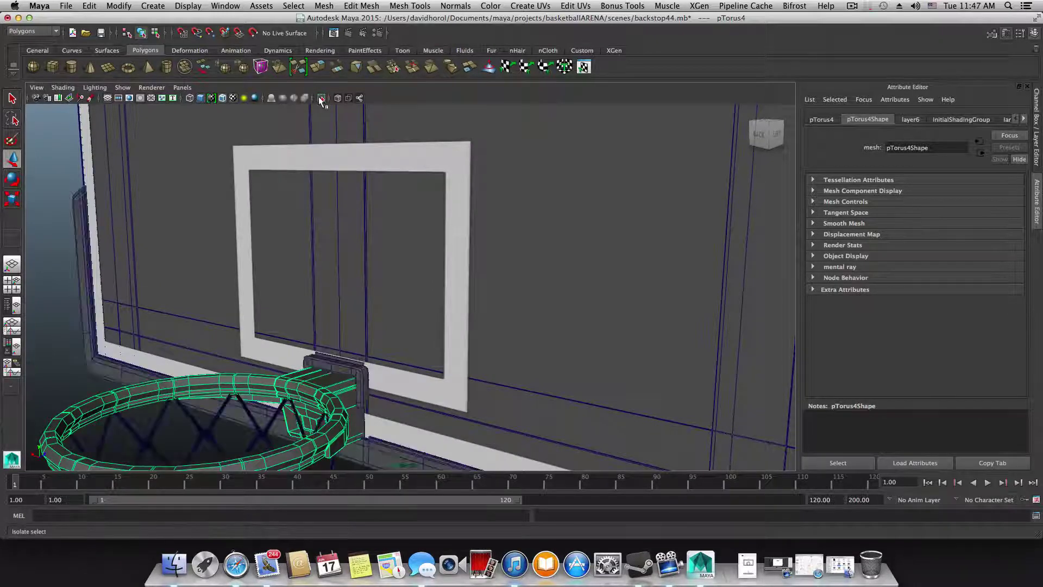
drag(396, 366, 367, 369)
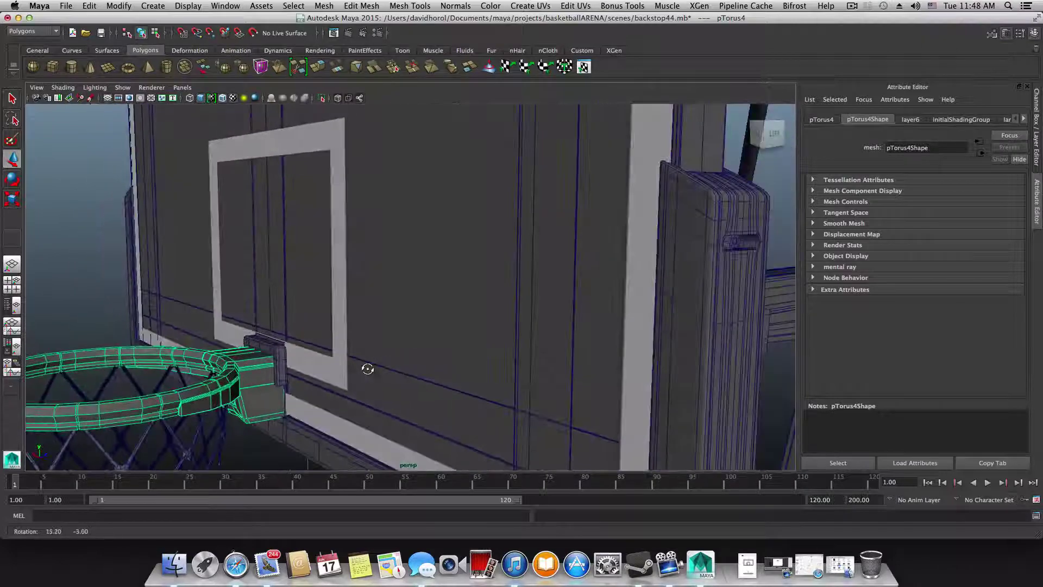
drag(259, 369, 410, 257)
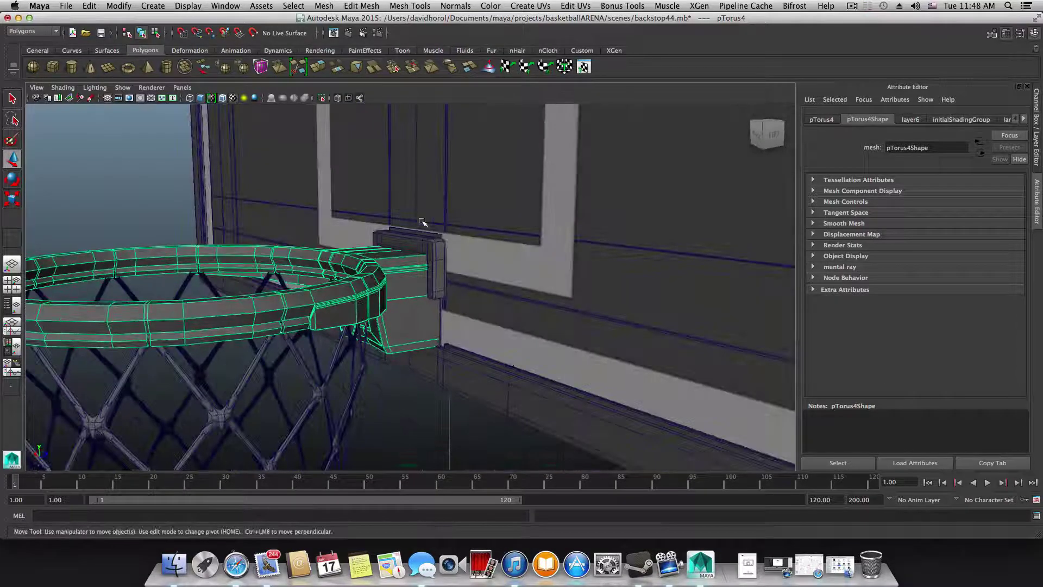
scroll(561, 277, down, 10)
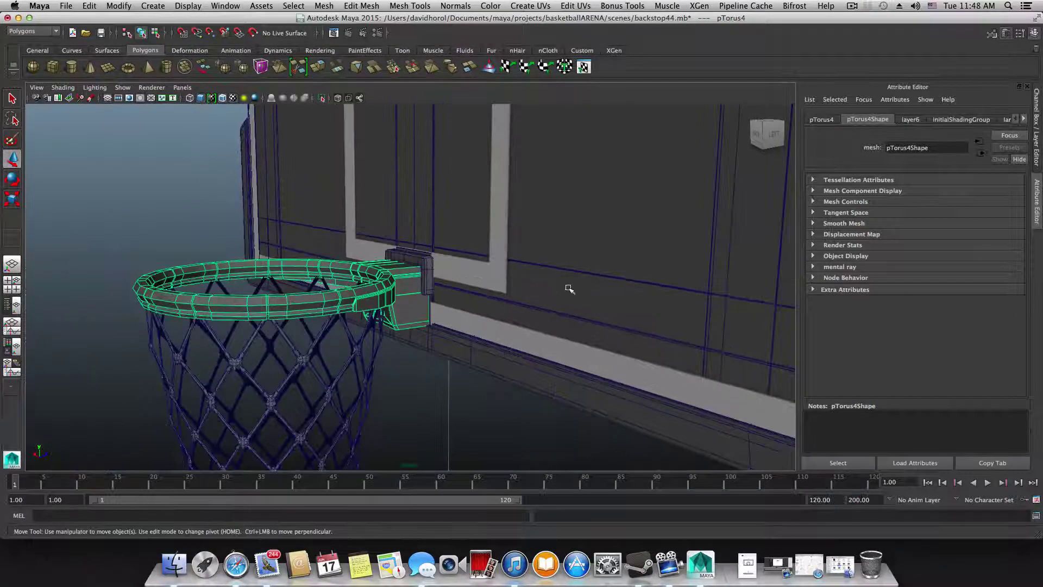
drag(455, 282, 505, 302)
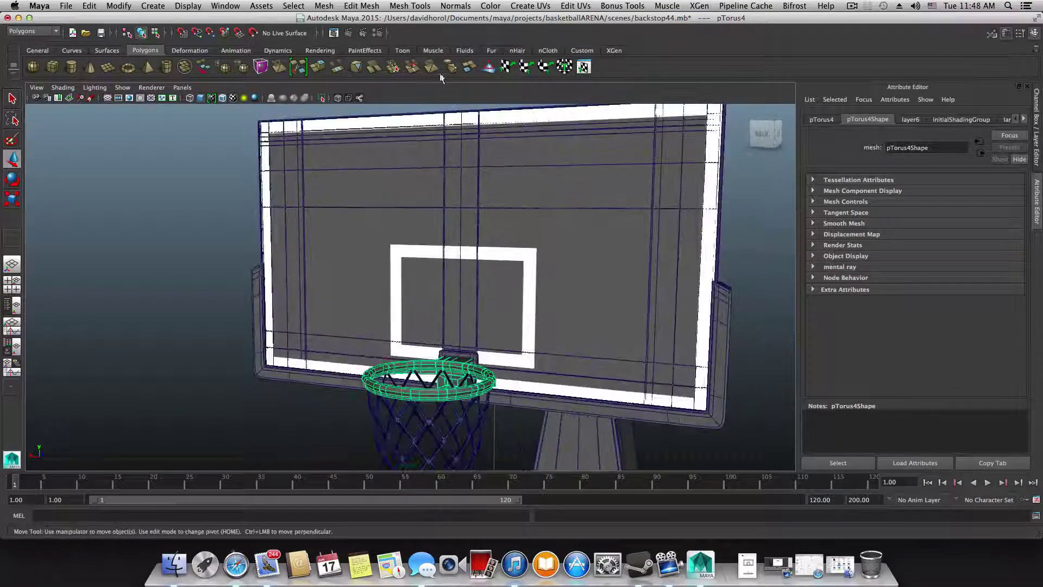
drag(532, 269, 493, 260)
drag(547, 227, 522, 234)
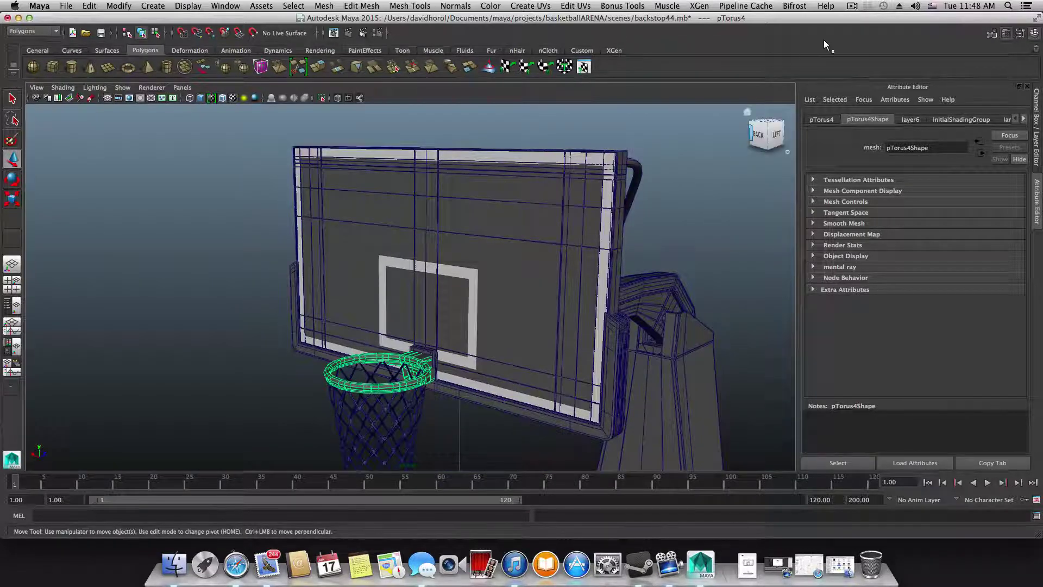
Save the scene under its current name.
click(65, 6)
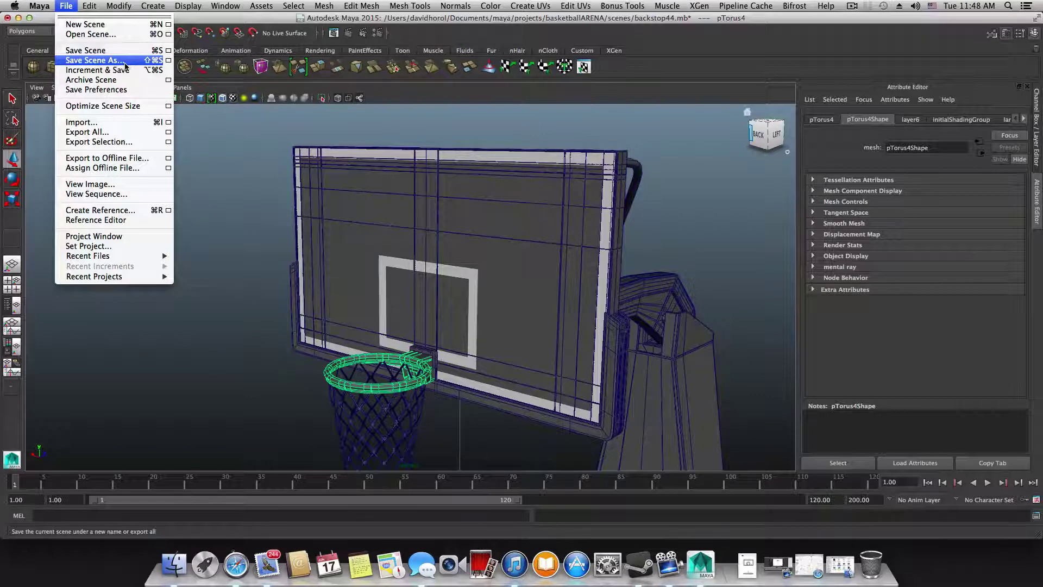
click(86, 50)
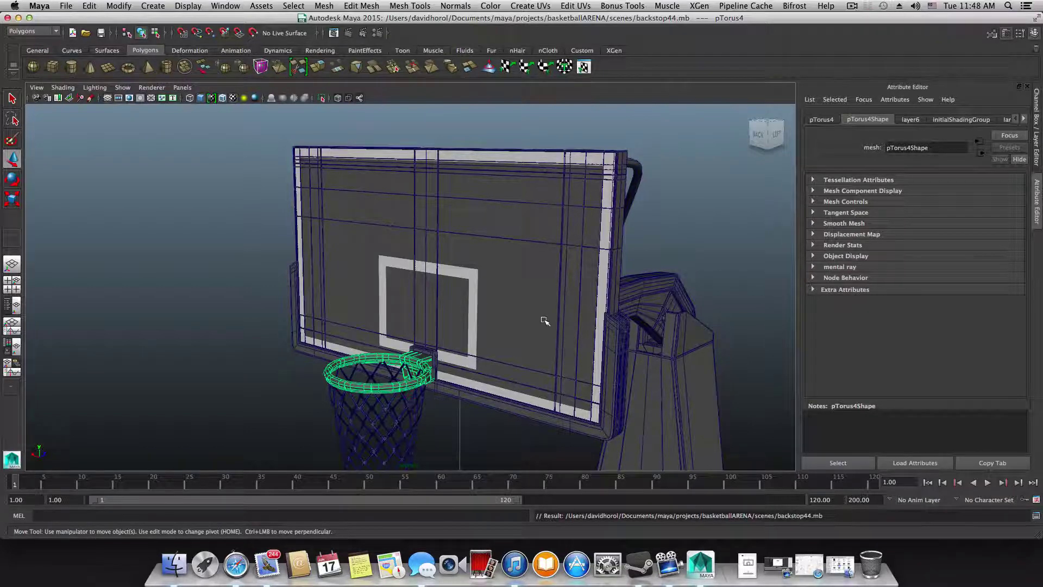
scroll(545, 321, down, 4)
scroll(618, 369, down, 4)
drag(583, 326, 581, 348)
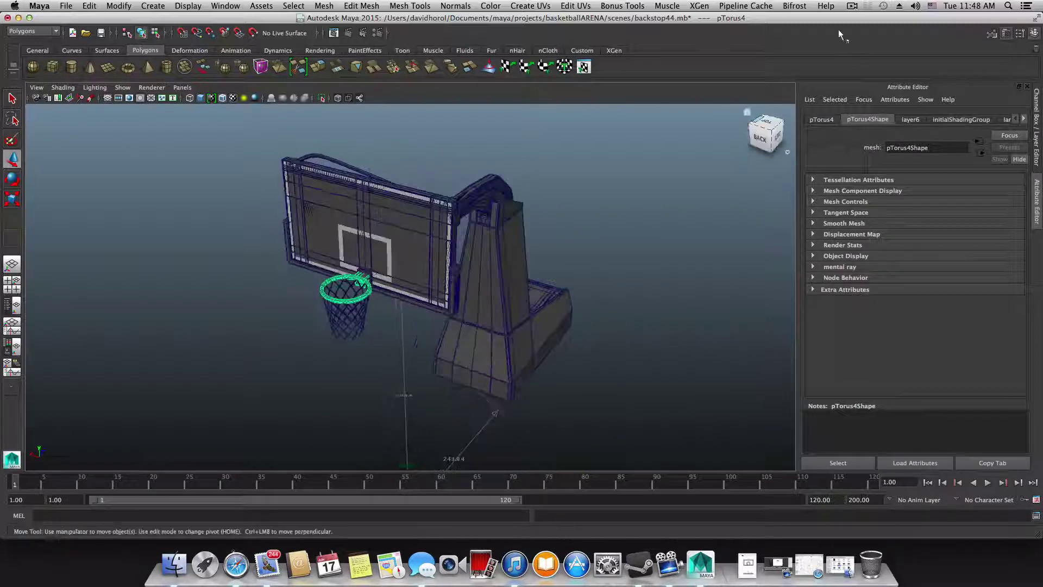
click(852, 6)
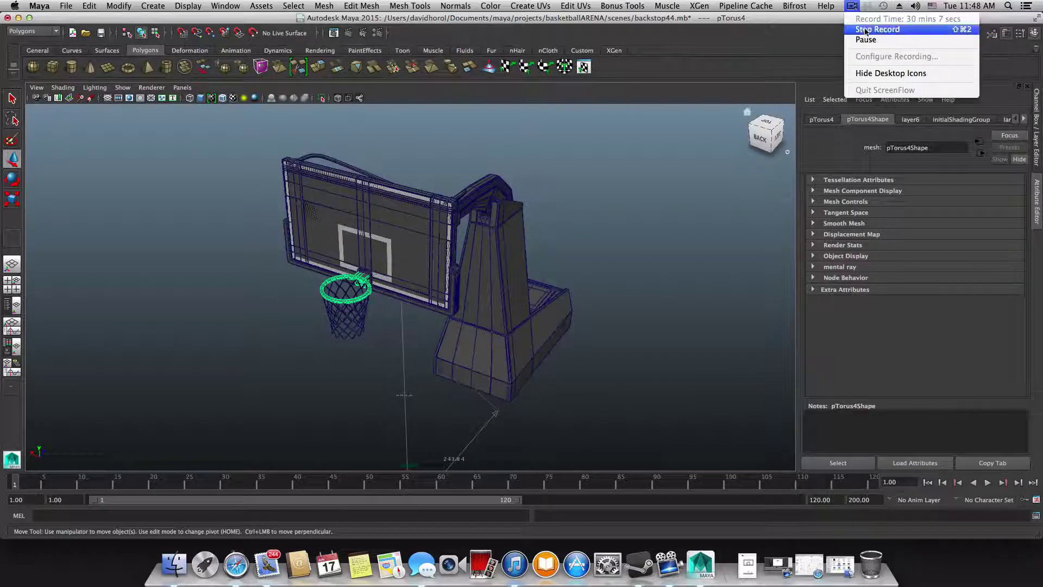